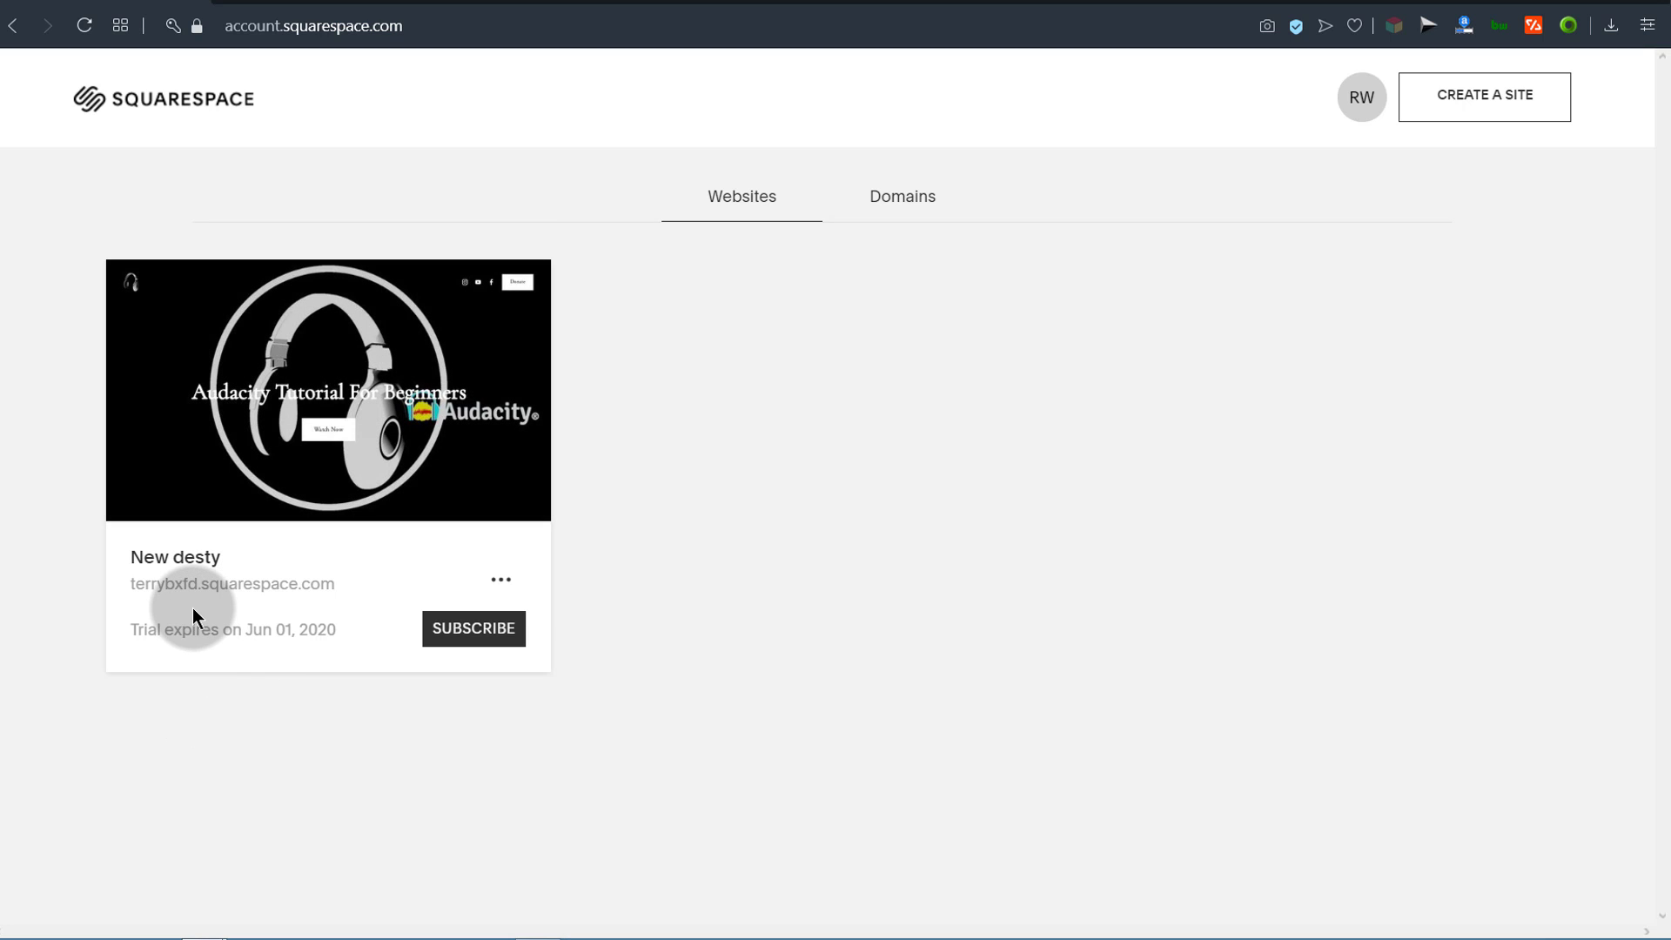
Step: Open the New desty site and show its pages, with Home and Donate unlinked
left_click(250, 421)
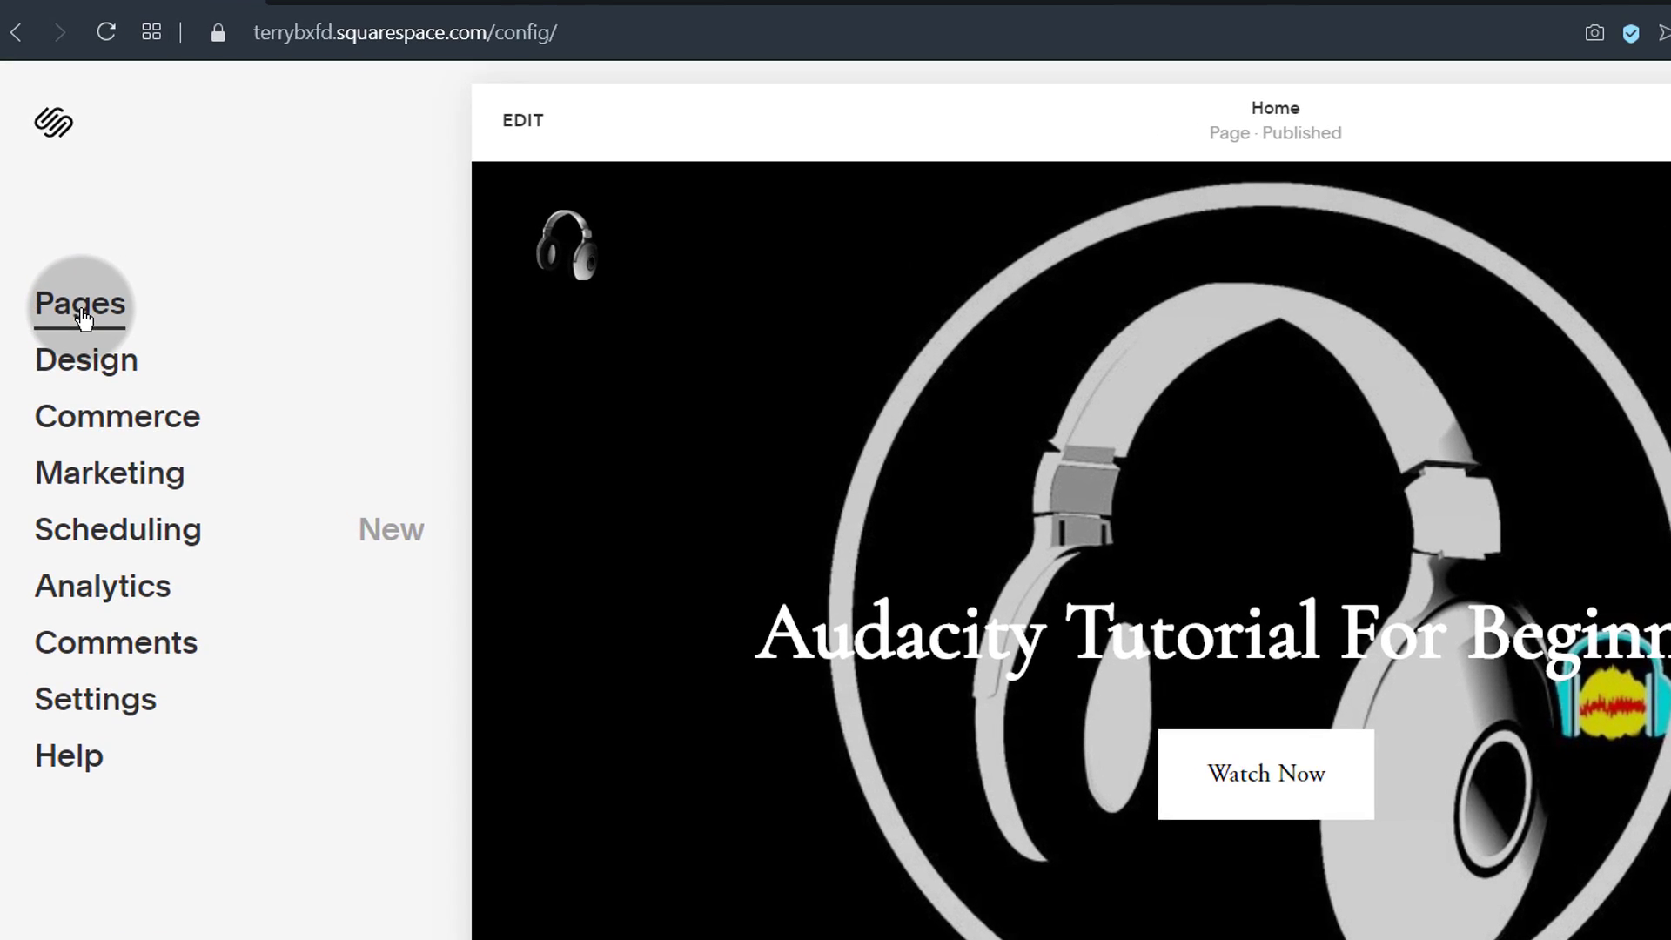
left_click(79, 296)
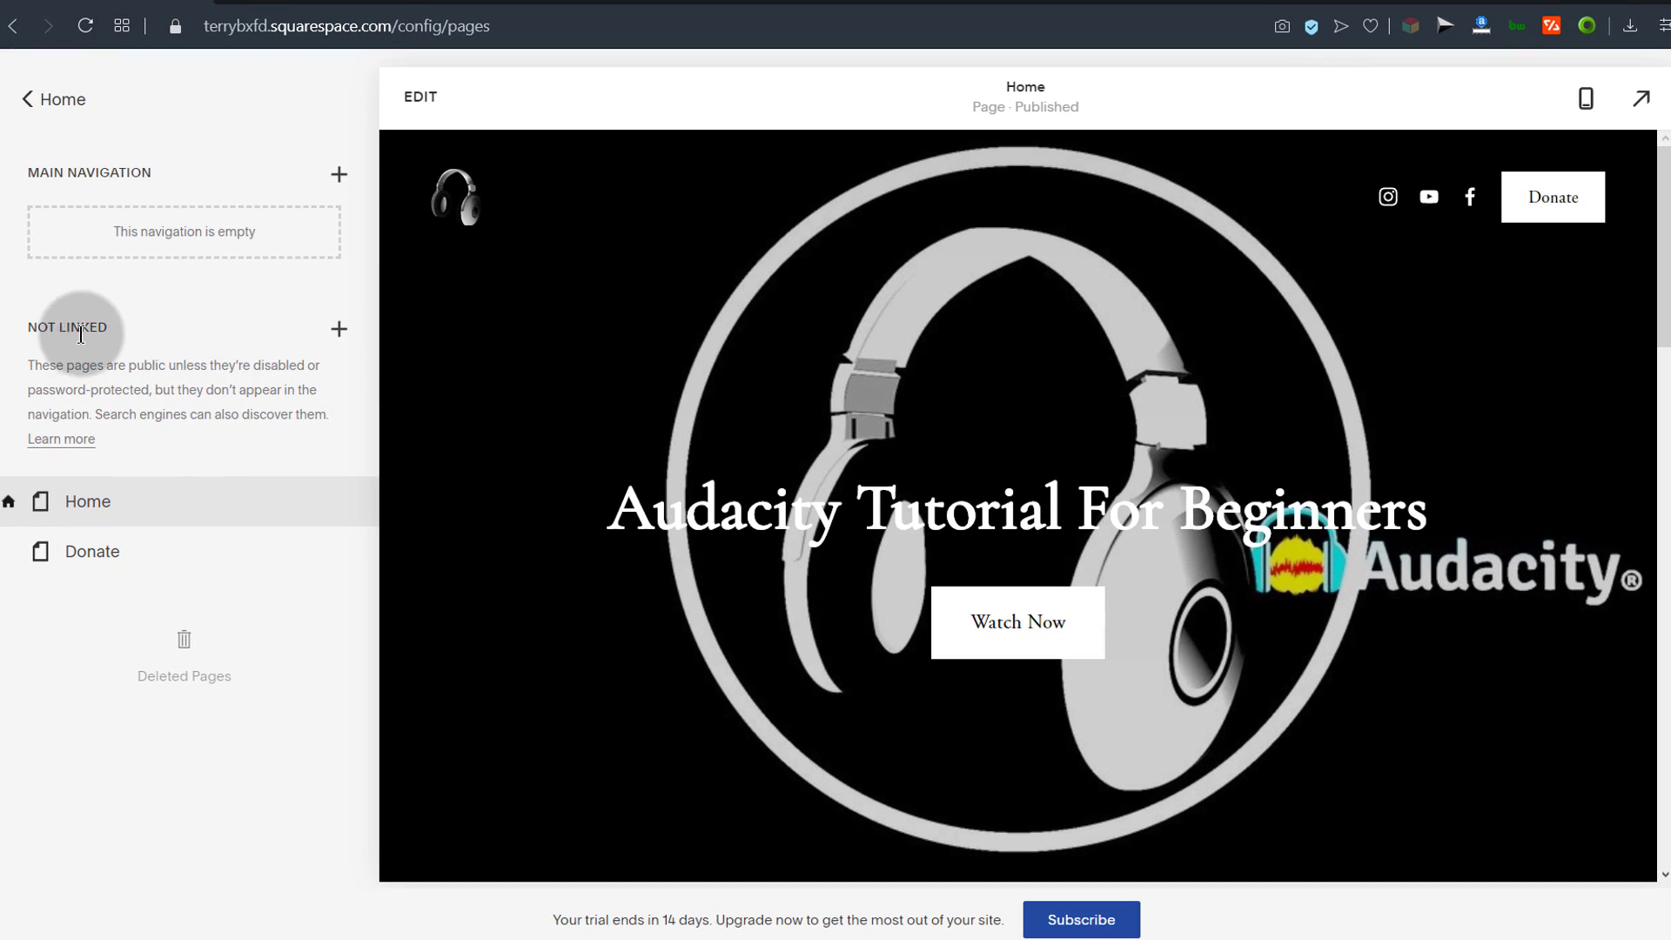
Step: Try deleting the Home page and dismiss the cannot-delete homepage warning
triple_click(28, 325)
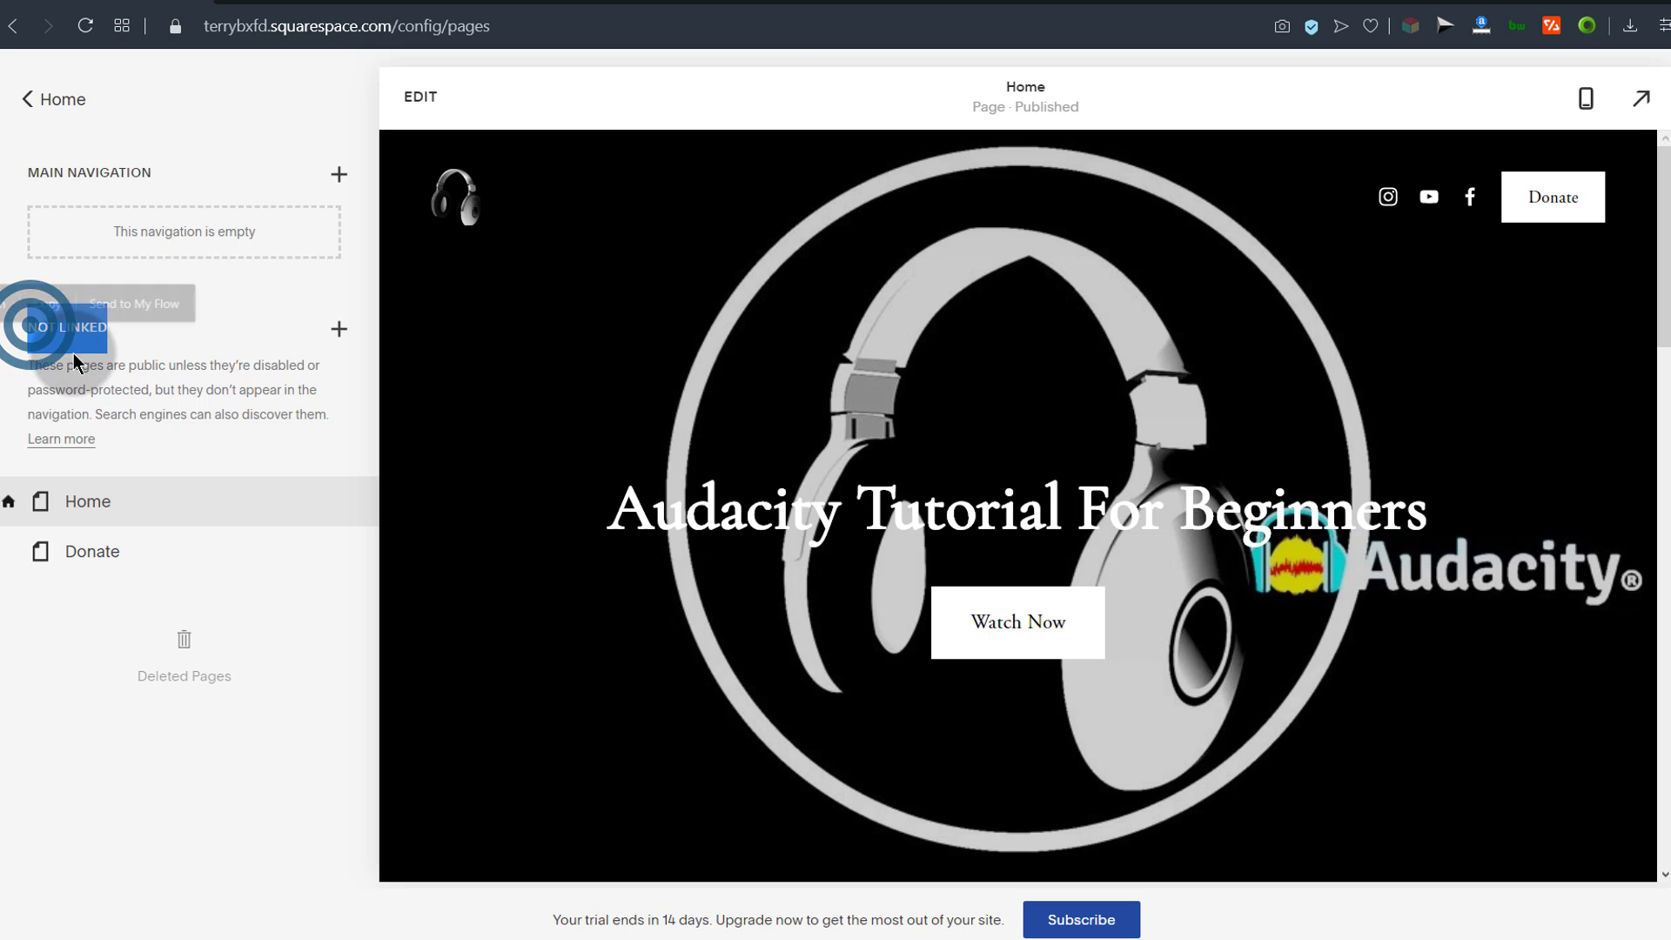
left_click(138, 431)
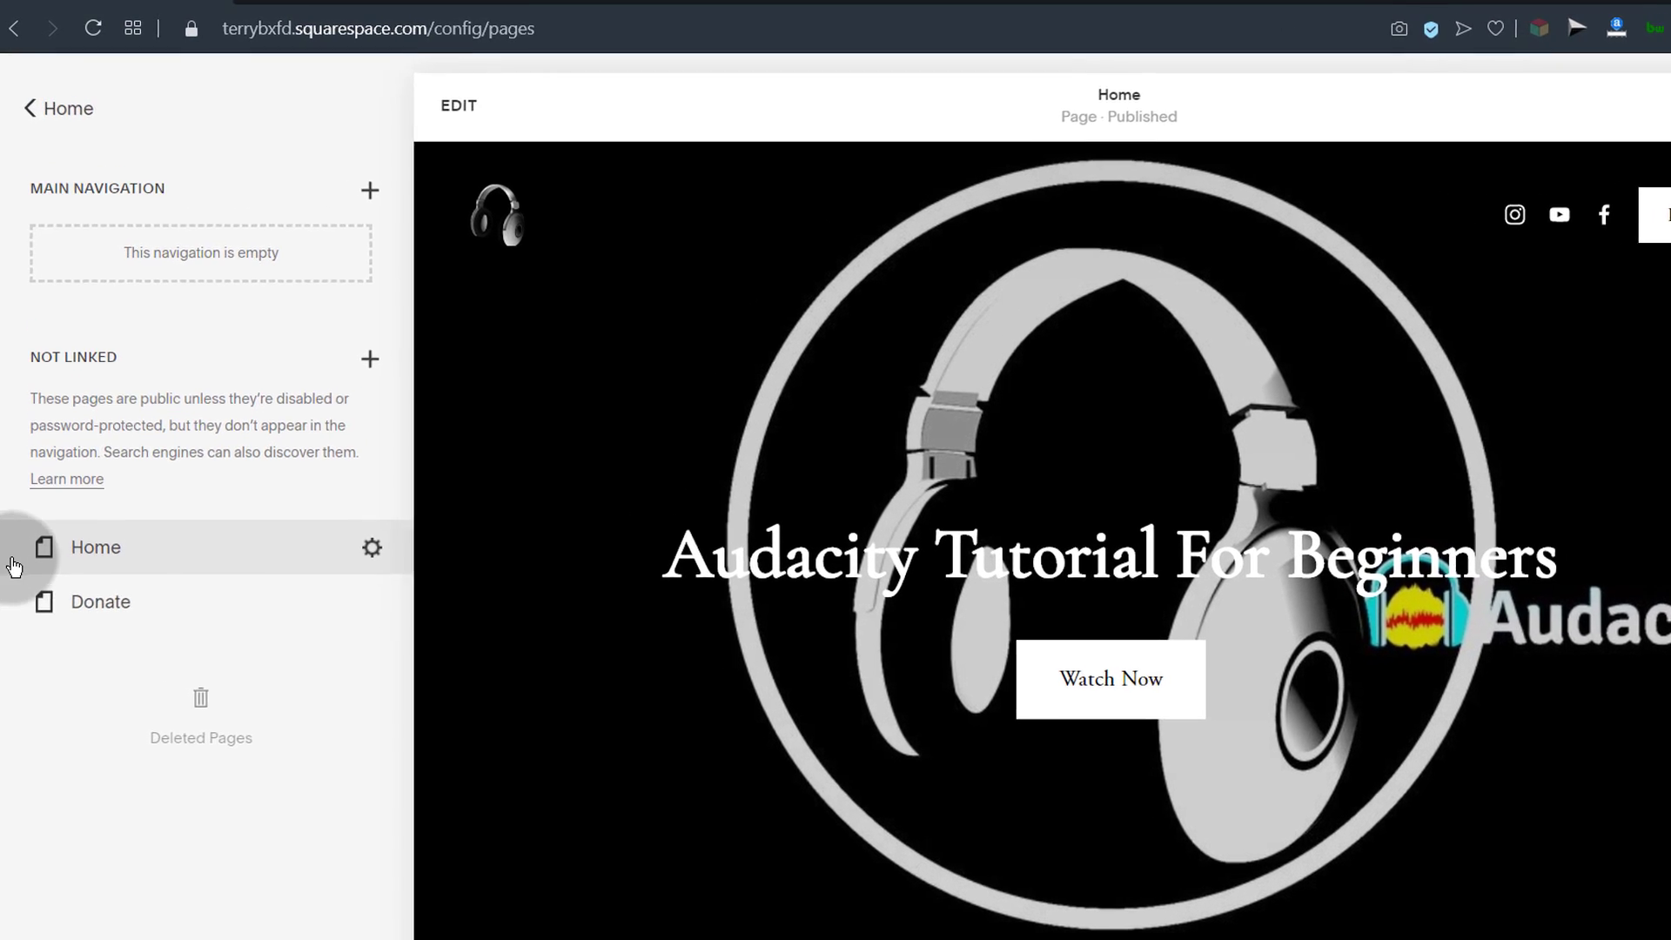
left_click(14, 567)
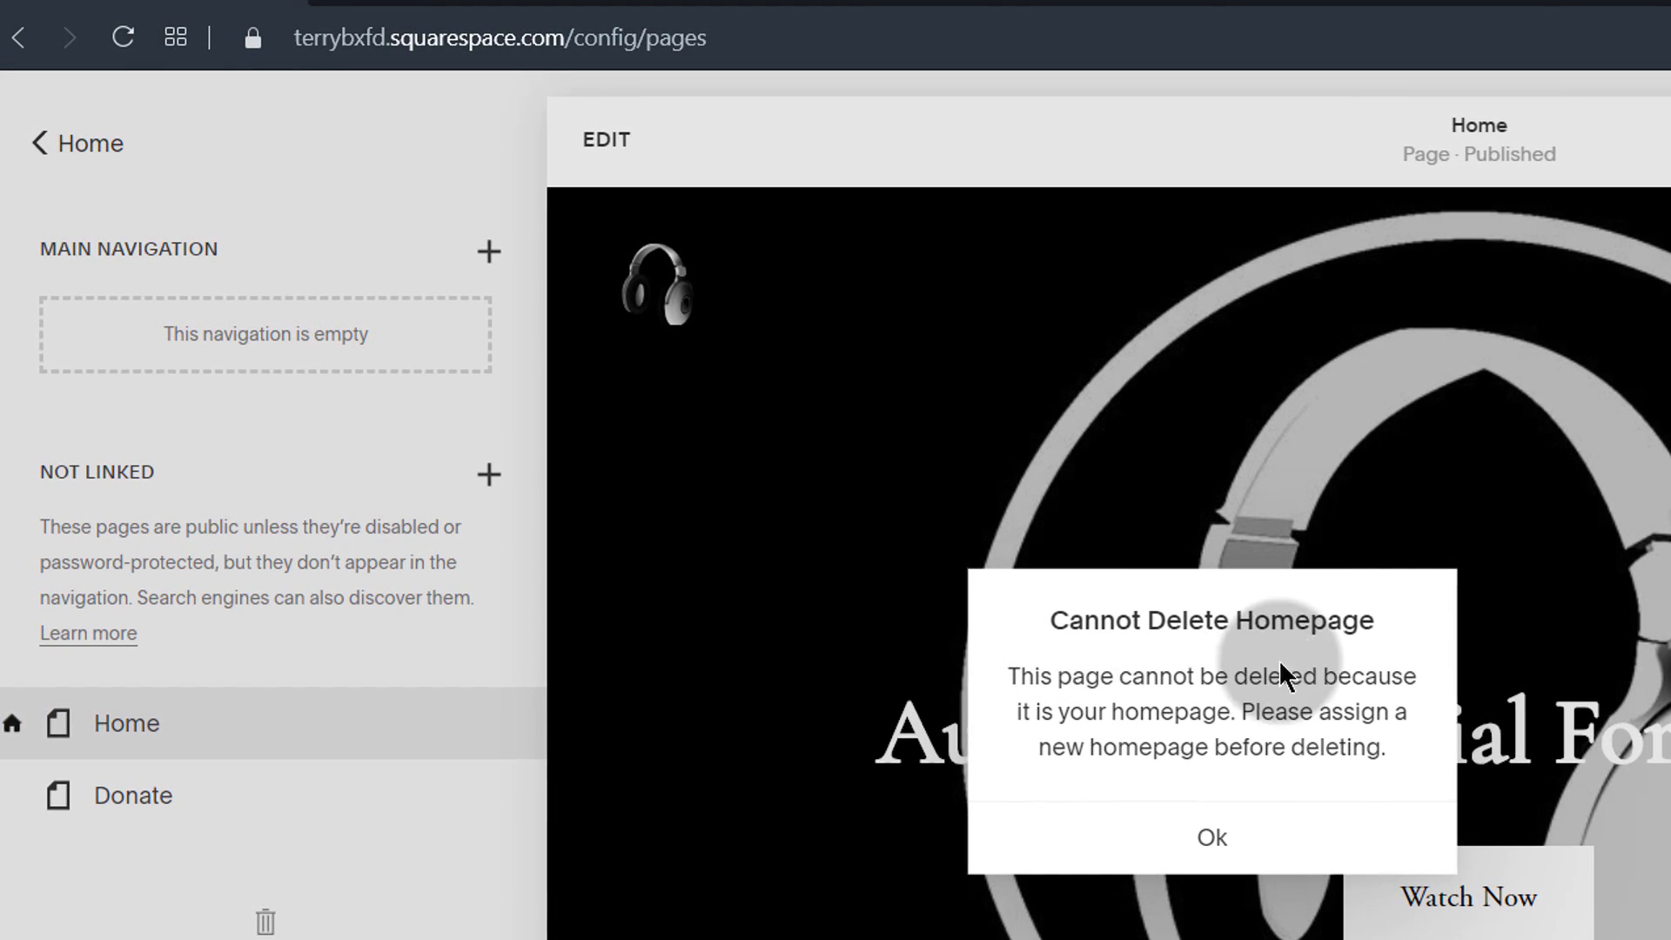
left_click(1155, 797)
left_click(1213, 842)
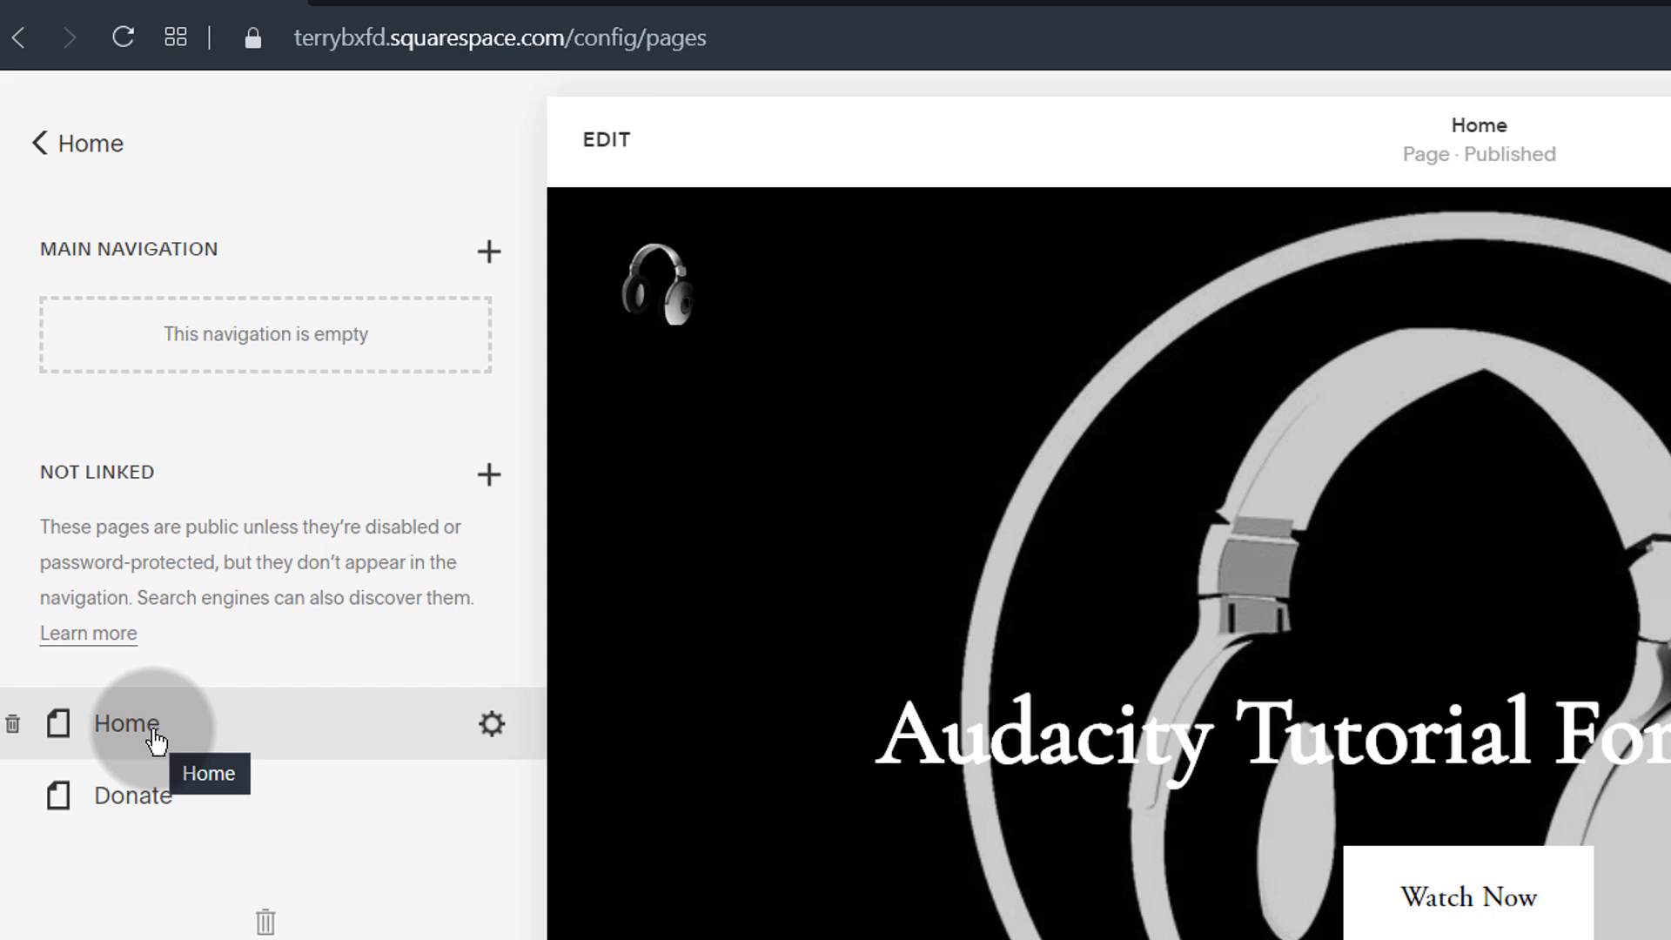
Step: Delete the Donate page and confirm the removal
left_click(16, 809)
left_click(1384, 796)
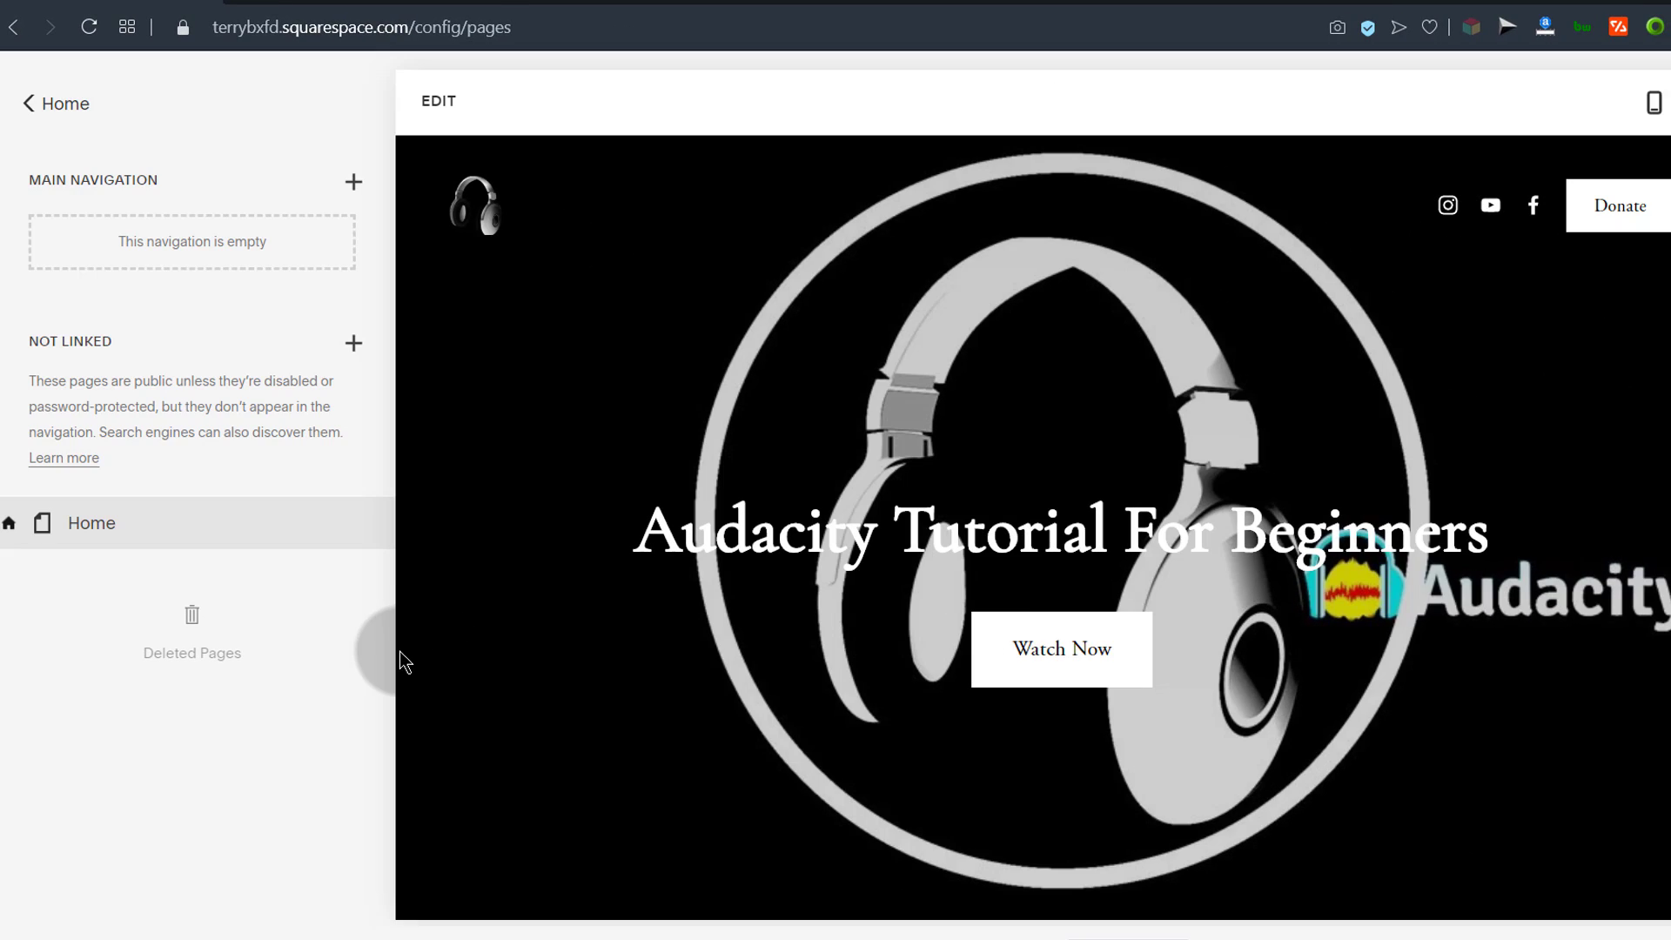
left_click(89, 531)
Step: Move Home into Main Navigation and create a duplicate of it from its settings
left_click_drag(89, 534, 108, 271)
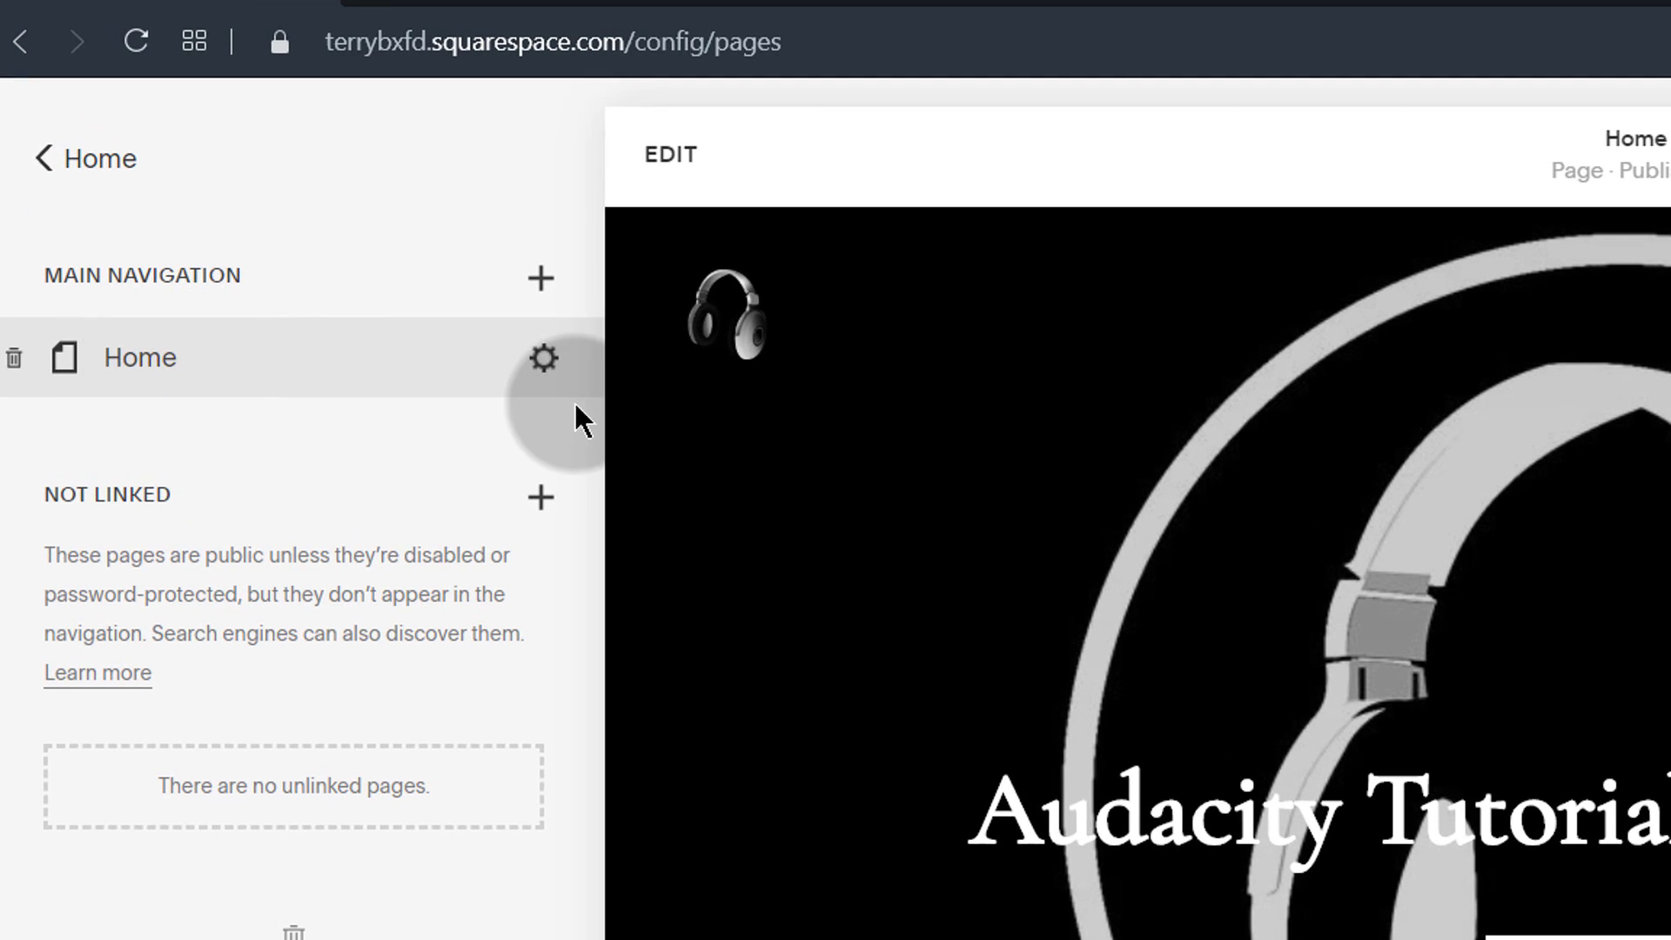
left_click(544, 359)
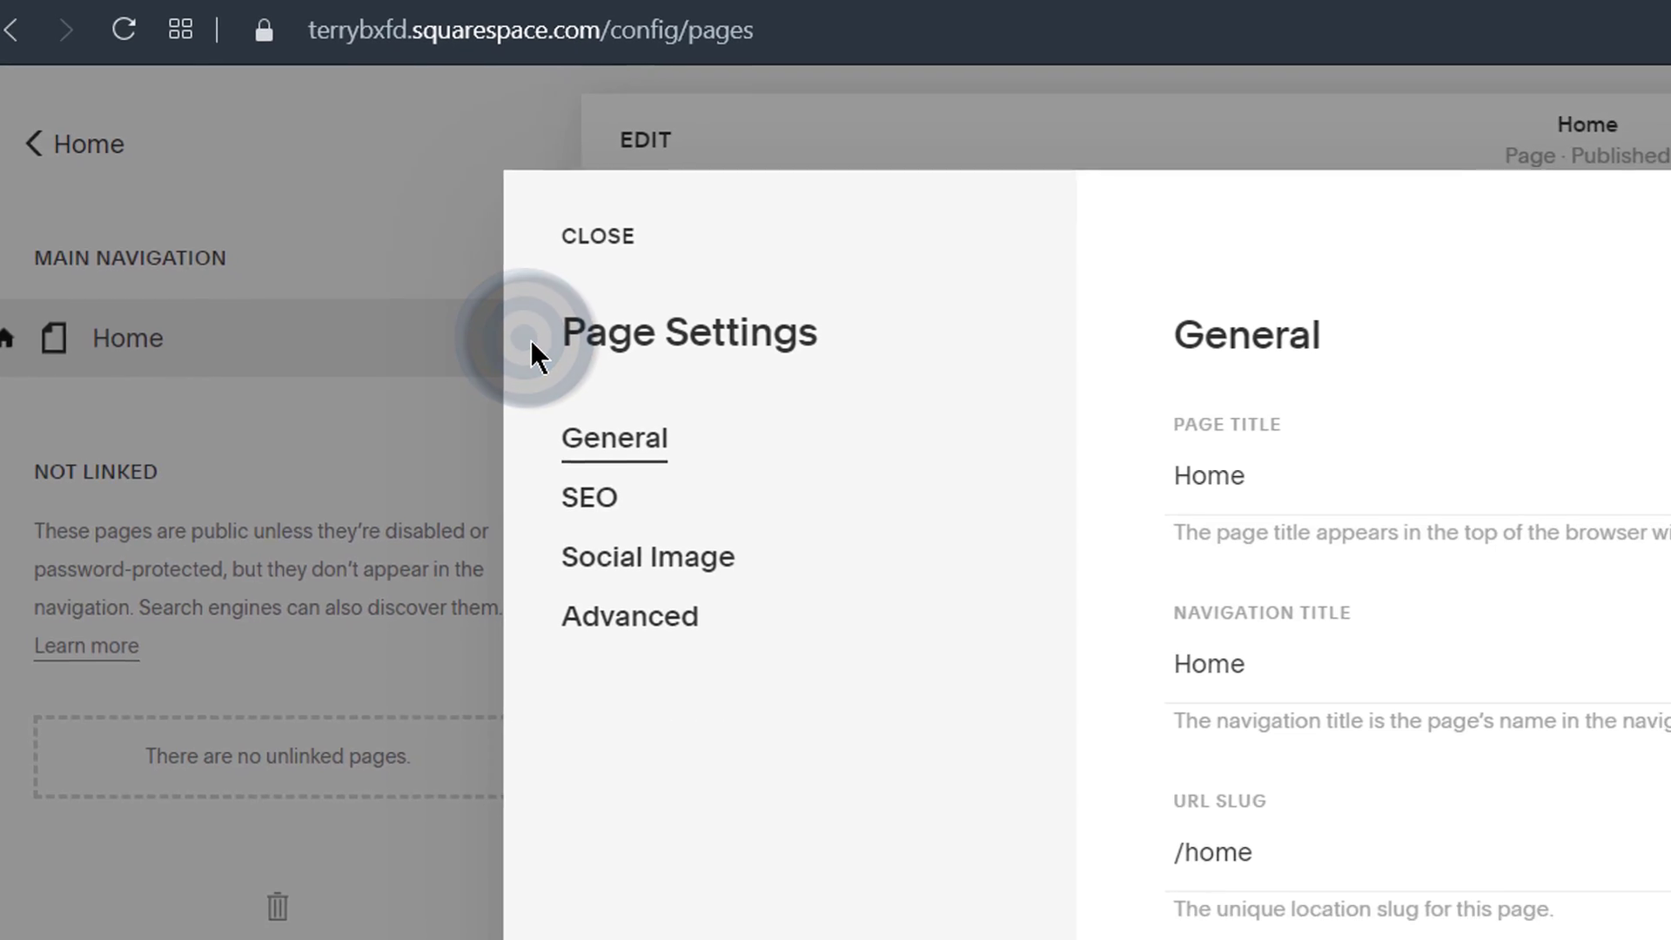
scroll(749, 670, "down", 3)
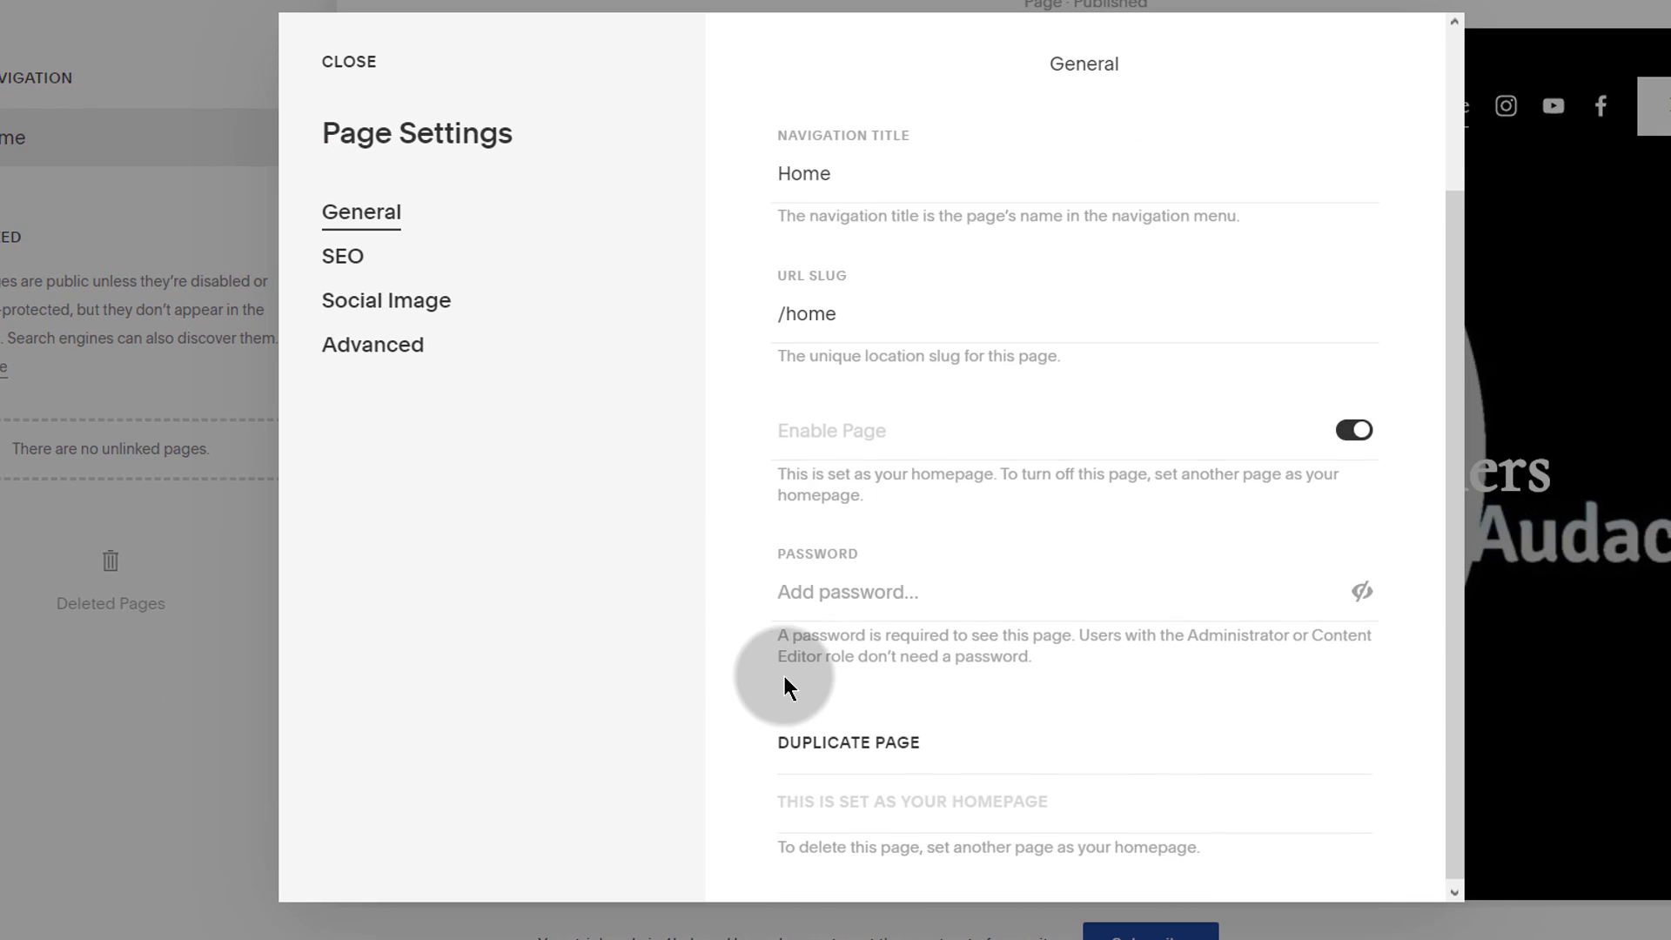
left_click(856, 747)
left_click(1016, 520)
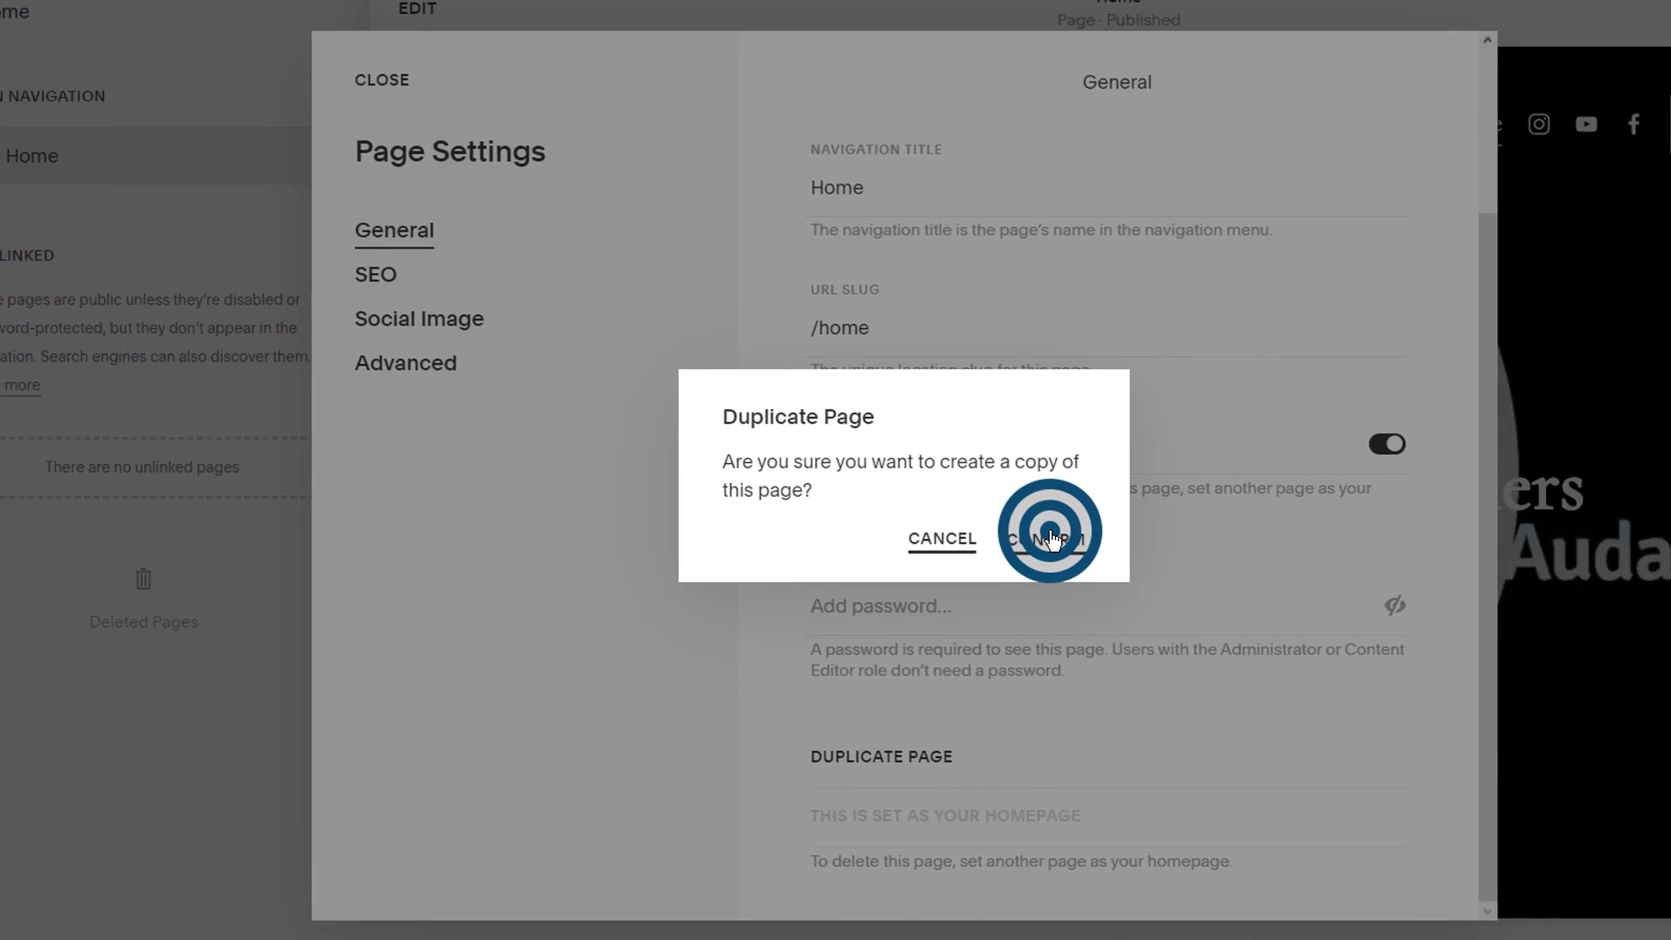
Step: Rename the duplicated page to 'Home New'
double_click(253, 523)
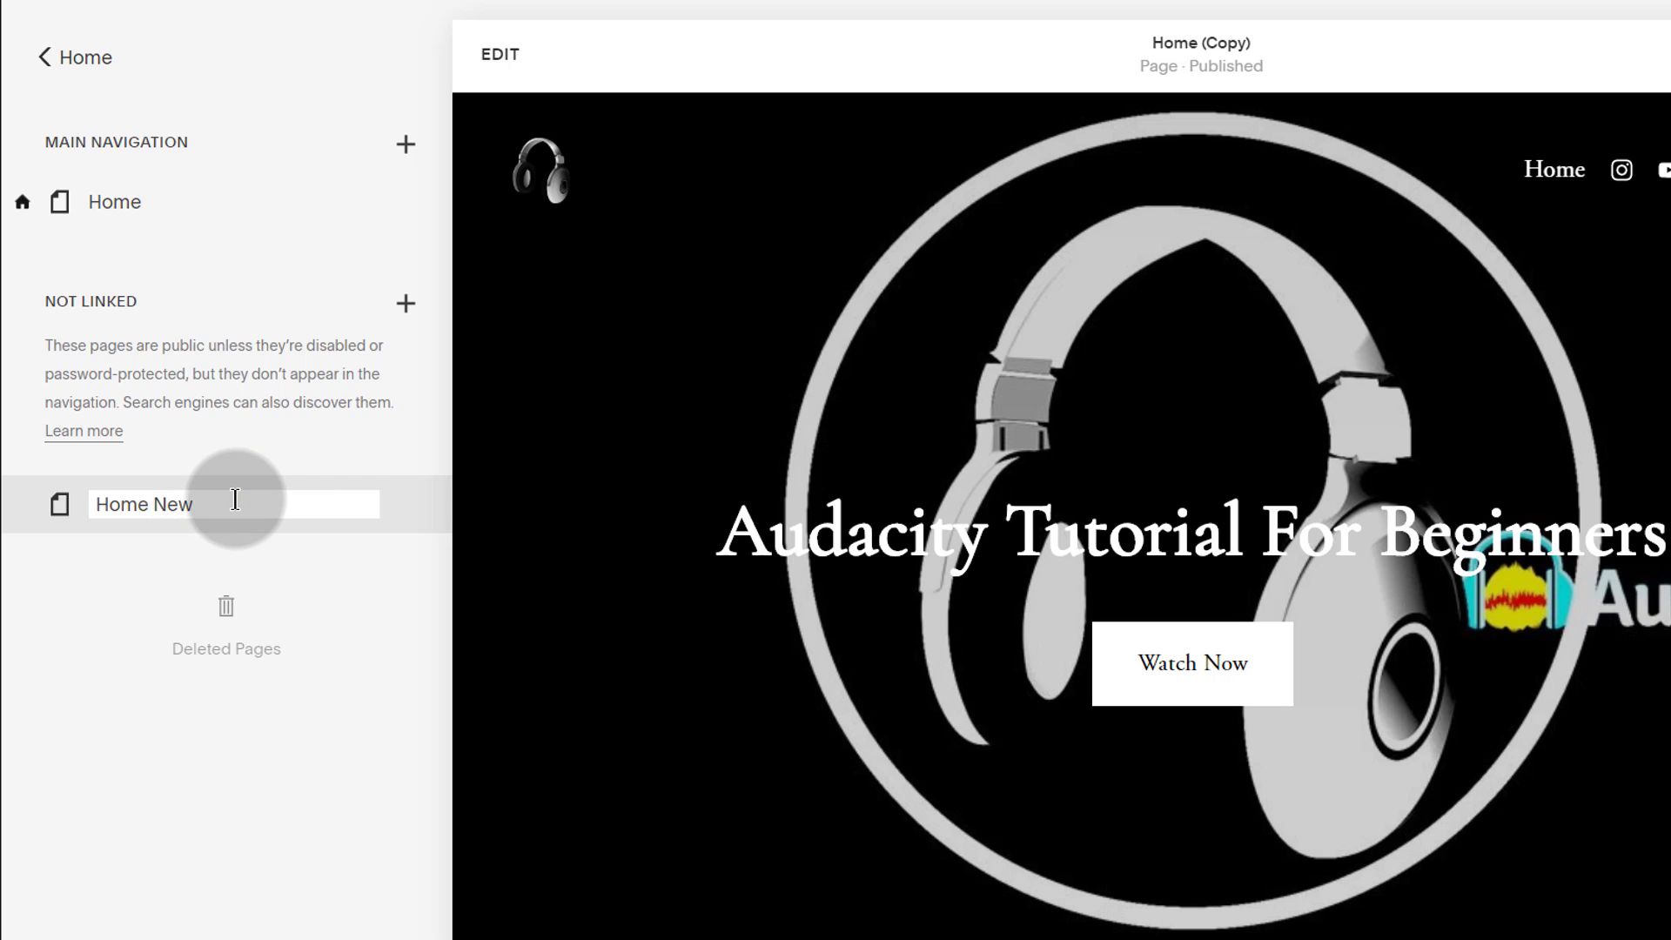
type("Home New")
left_click(387, 538)
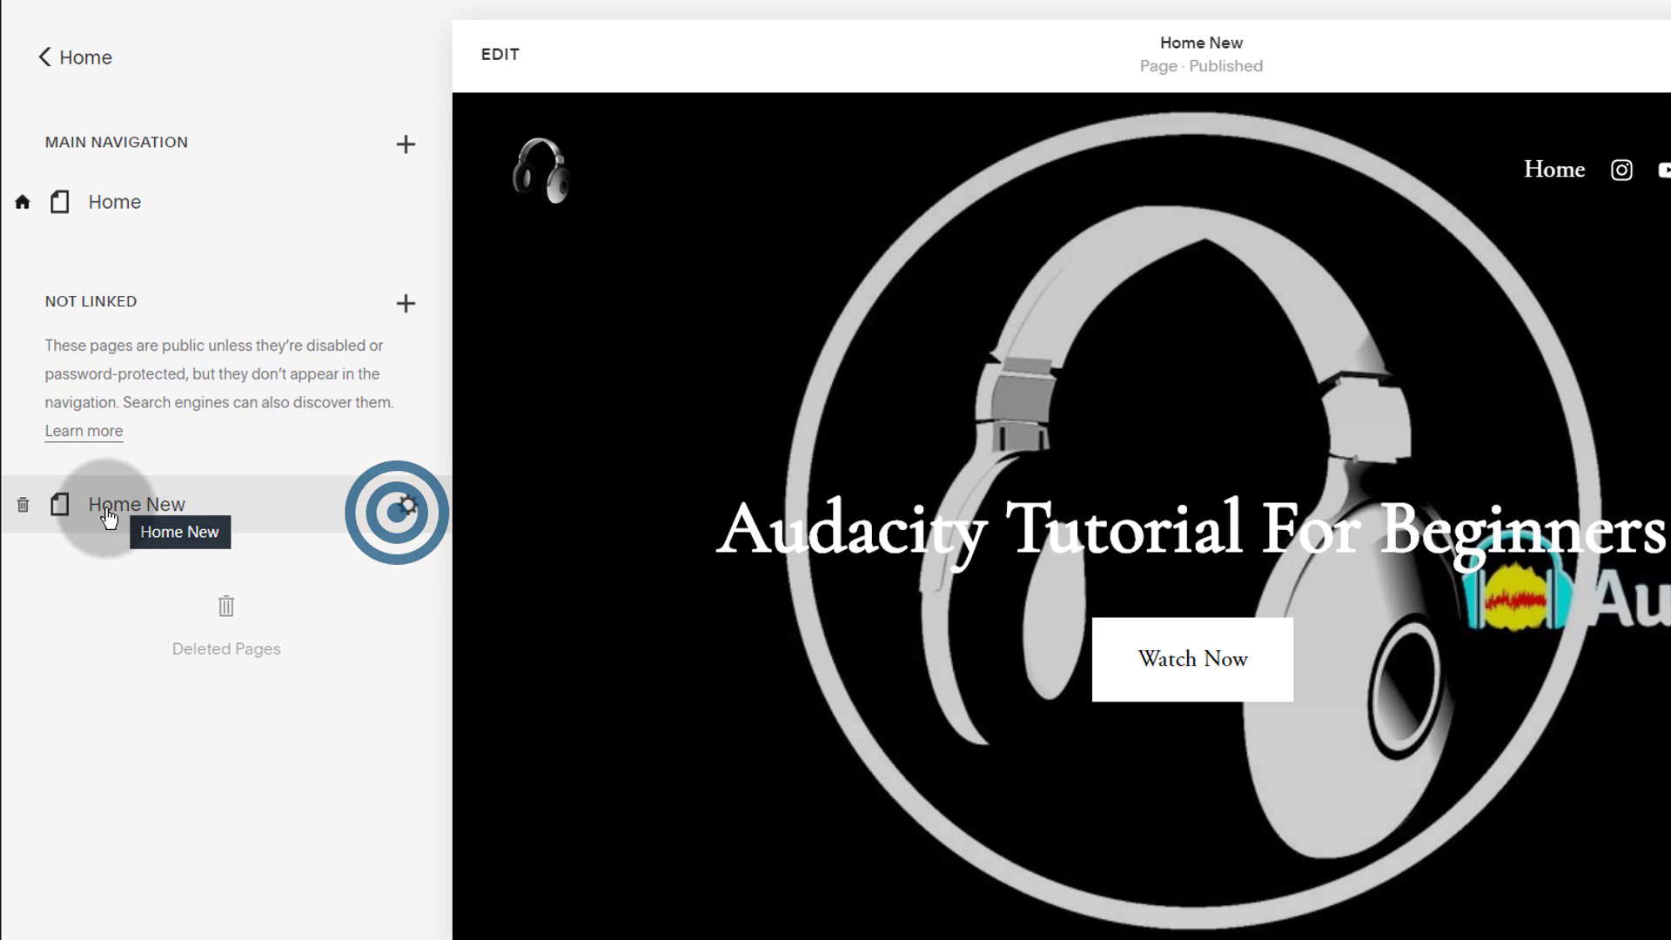
mouse_move(101, 204)
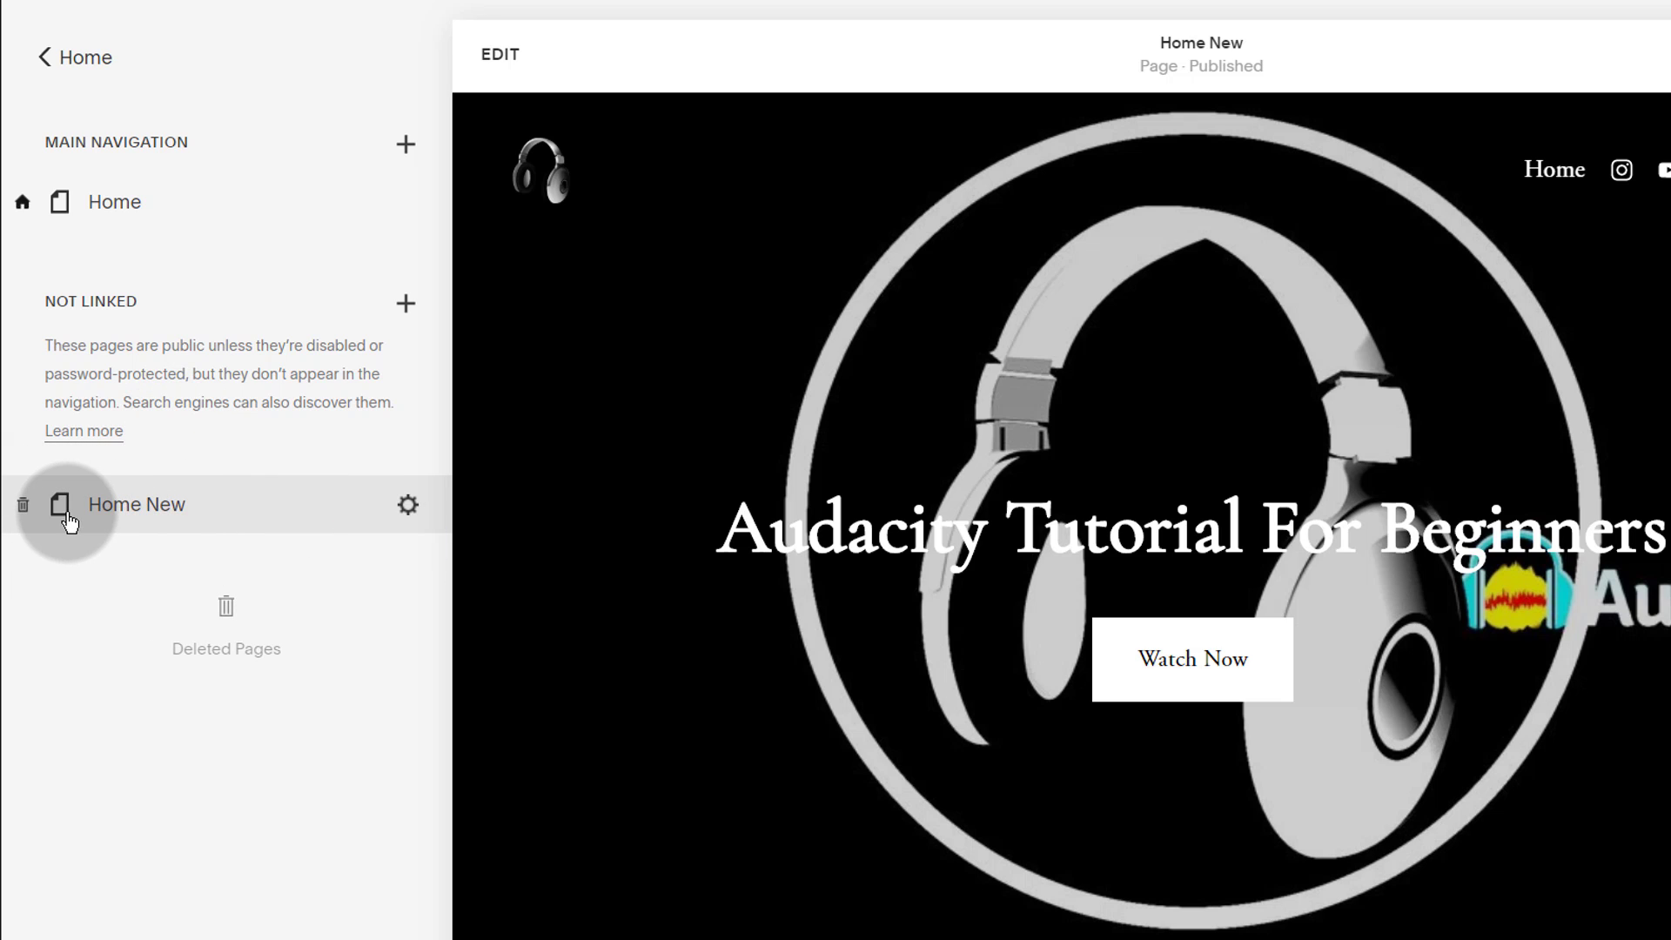
Step: Set Home New as the homepage in its settings, then delete the original Home page
left_click(406, 507)
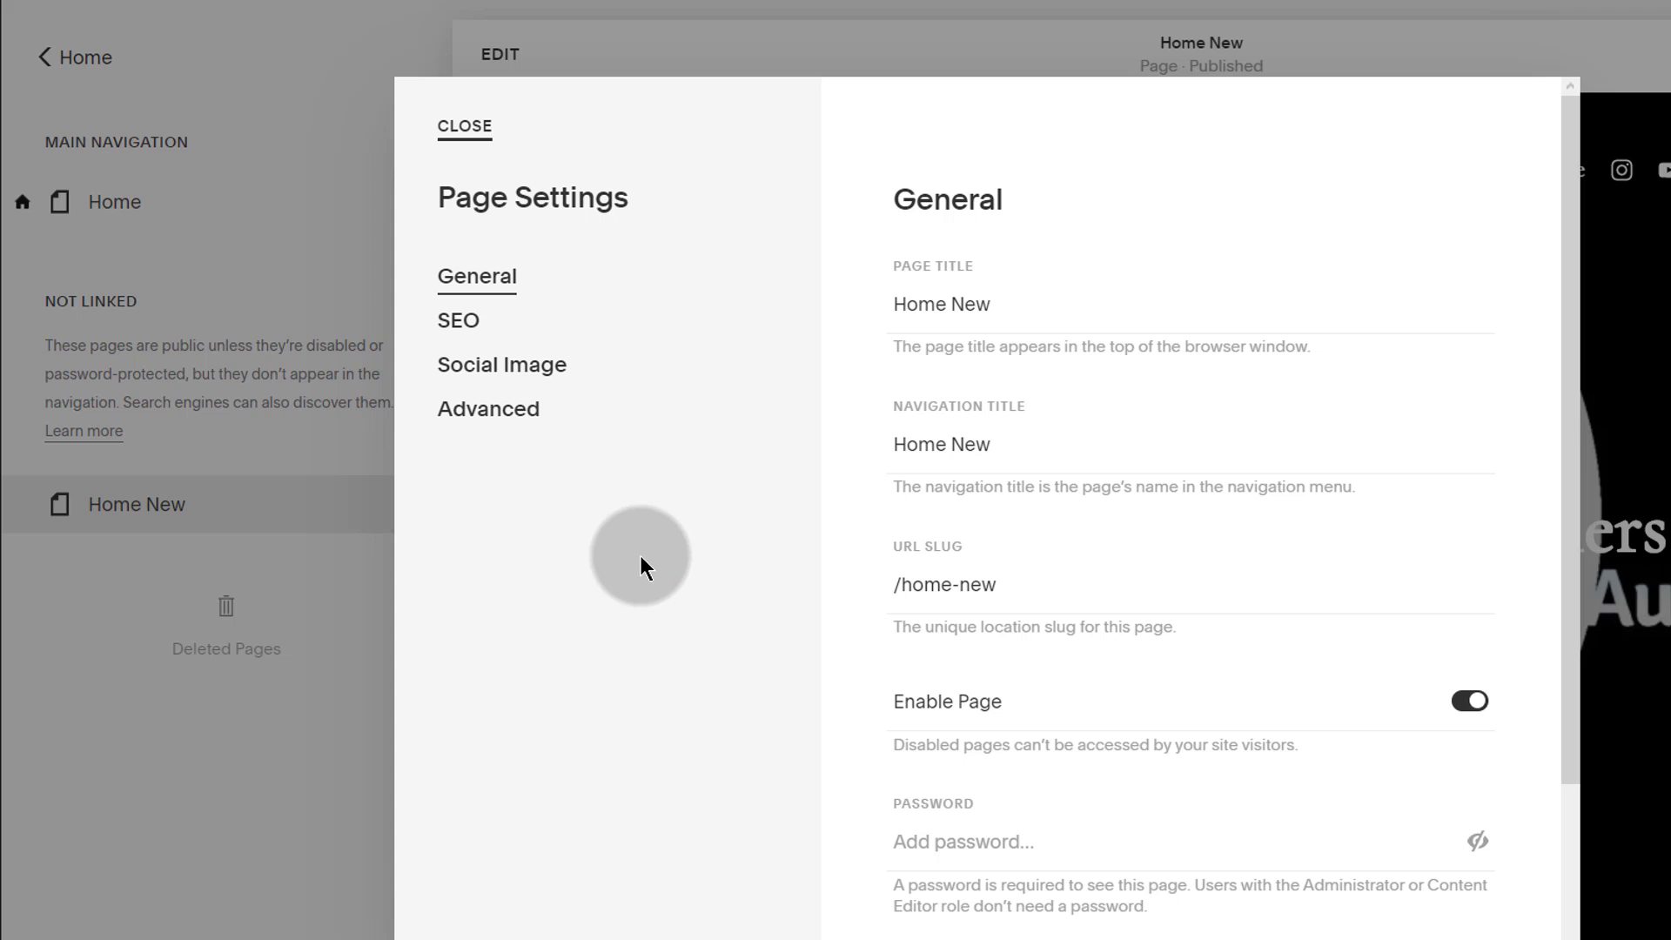
scroll(1000, 604, "down", 3)
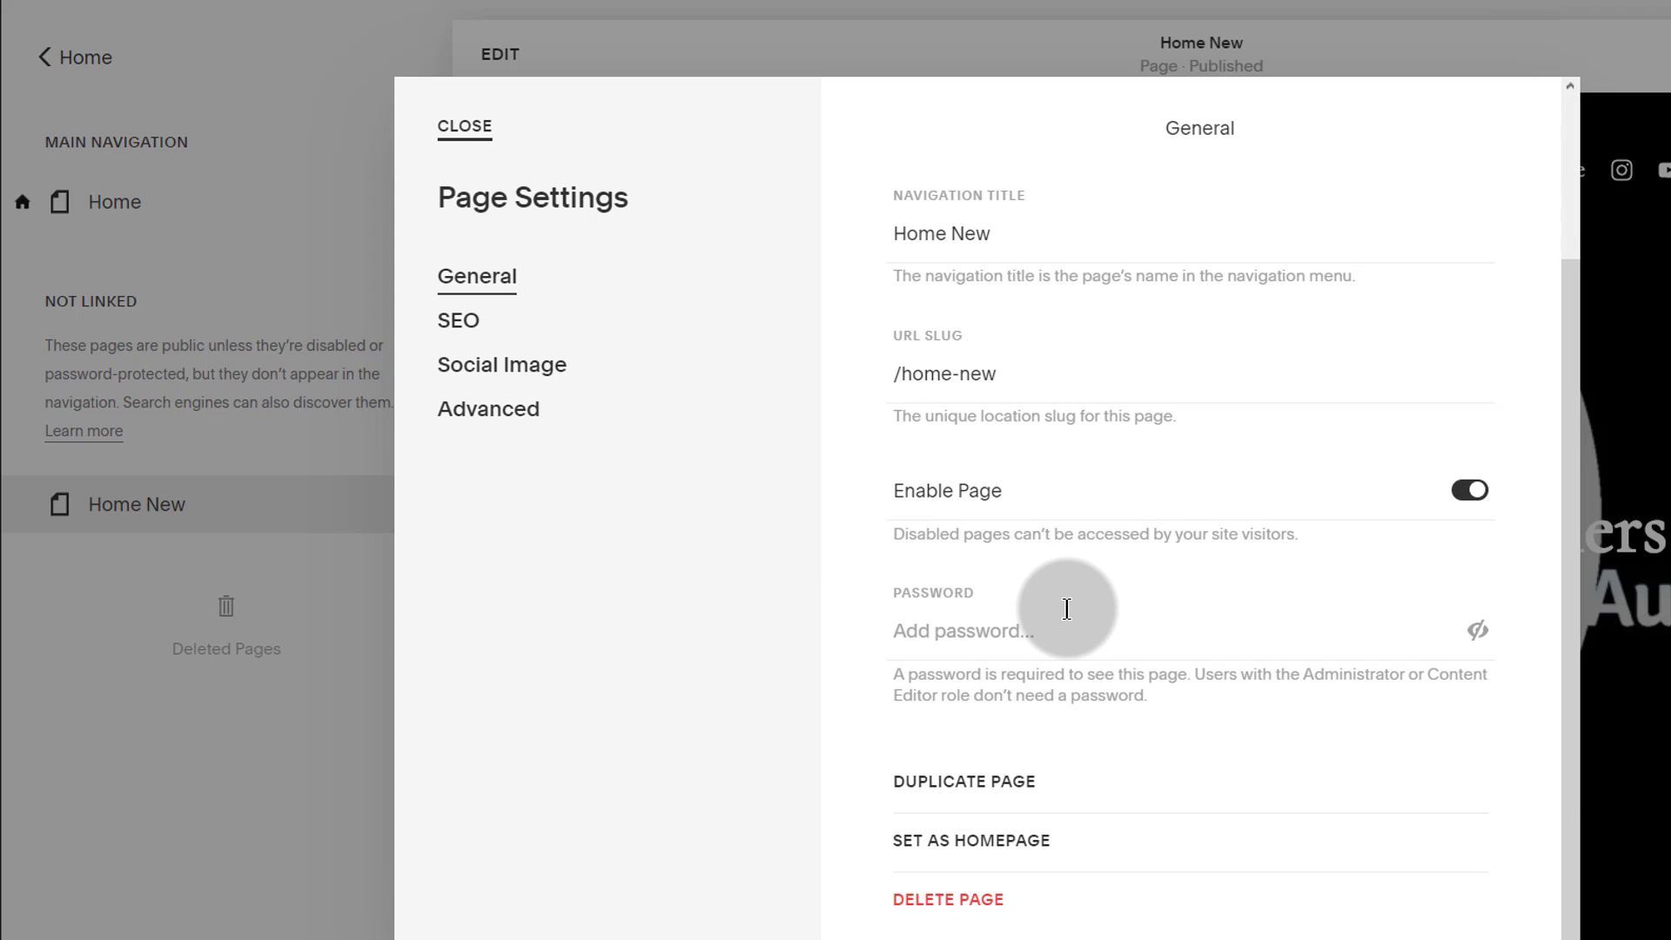
left_click(977, 844)
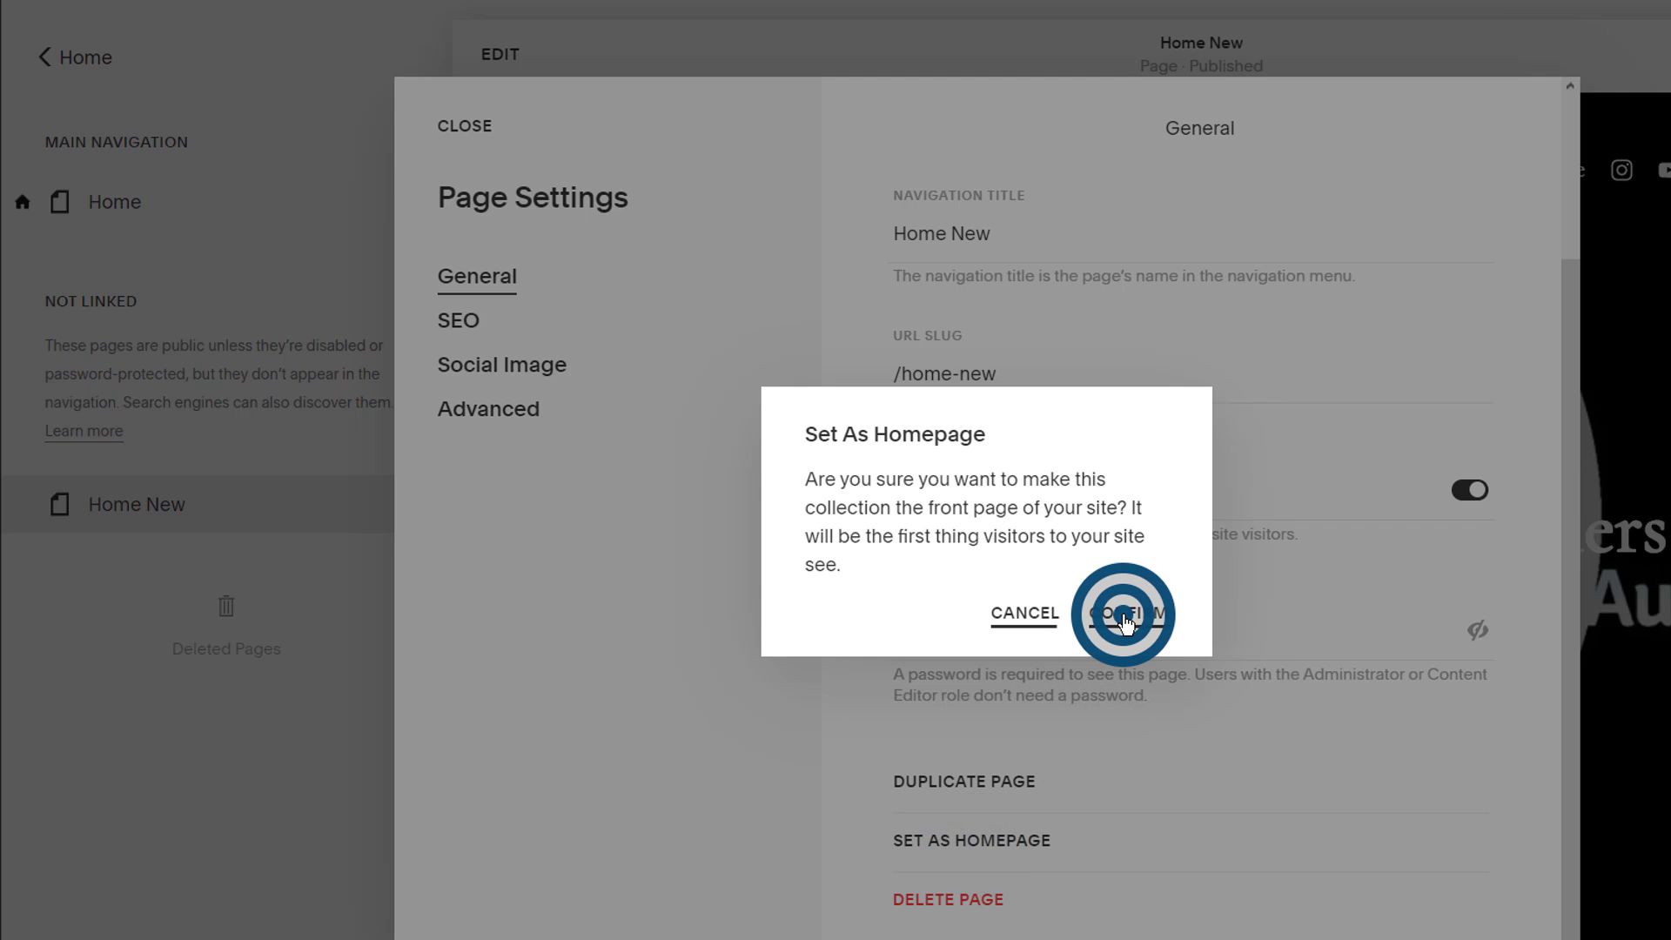
left_click(1125, 618)
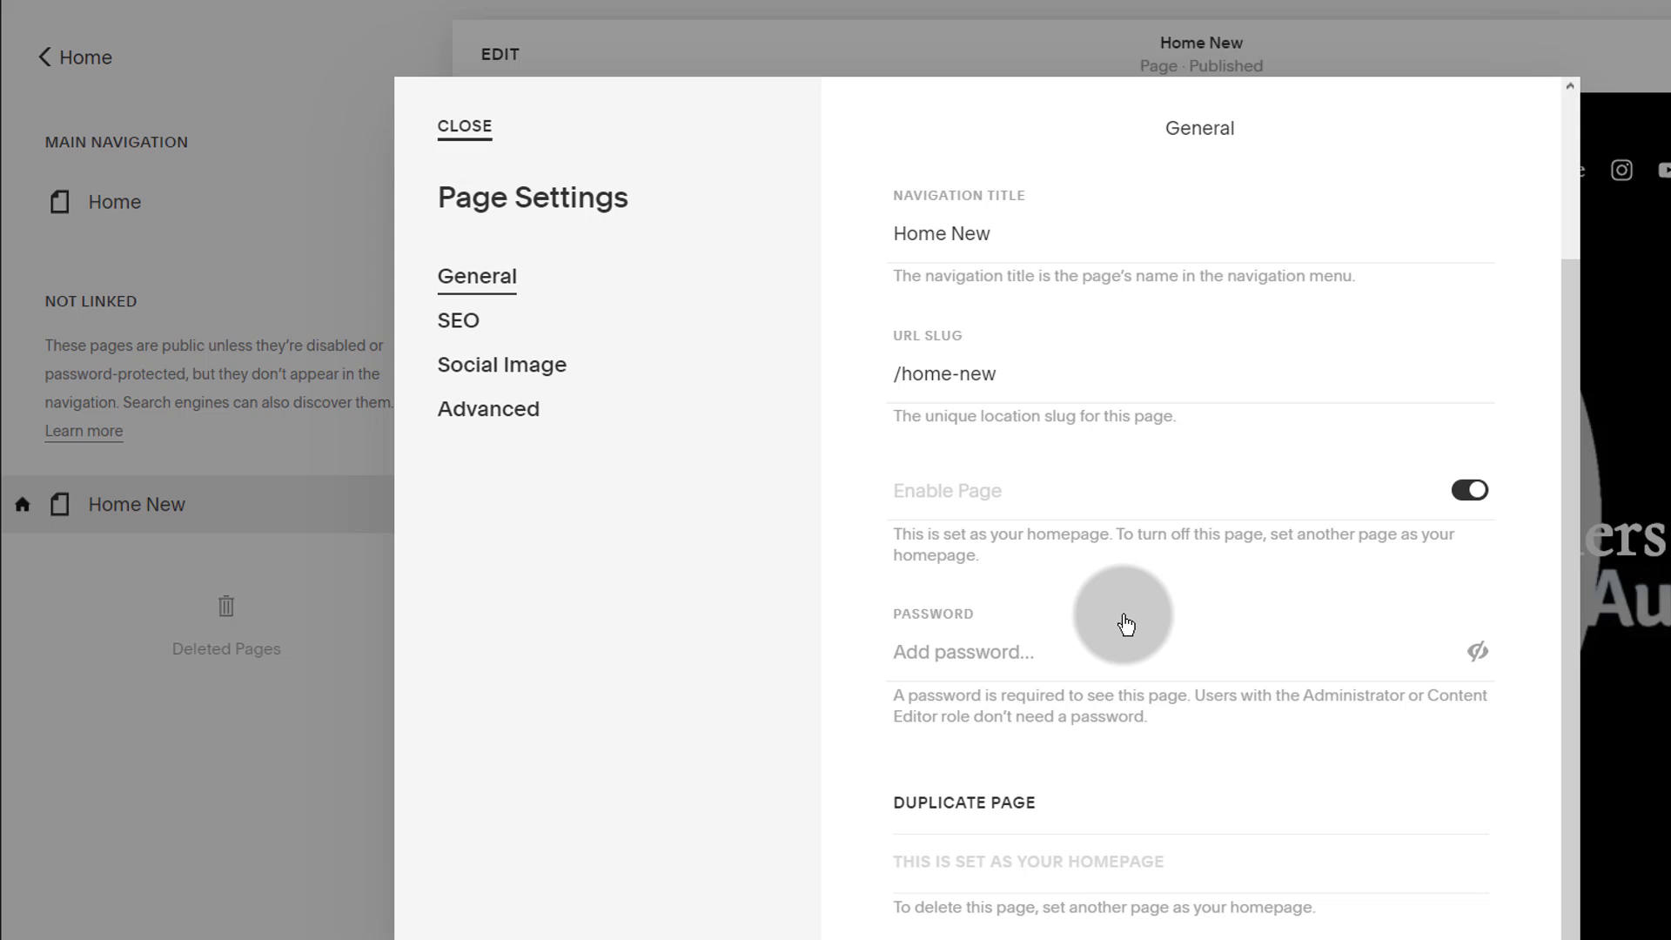
left_click(464, 126)
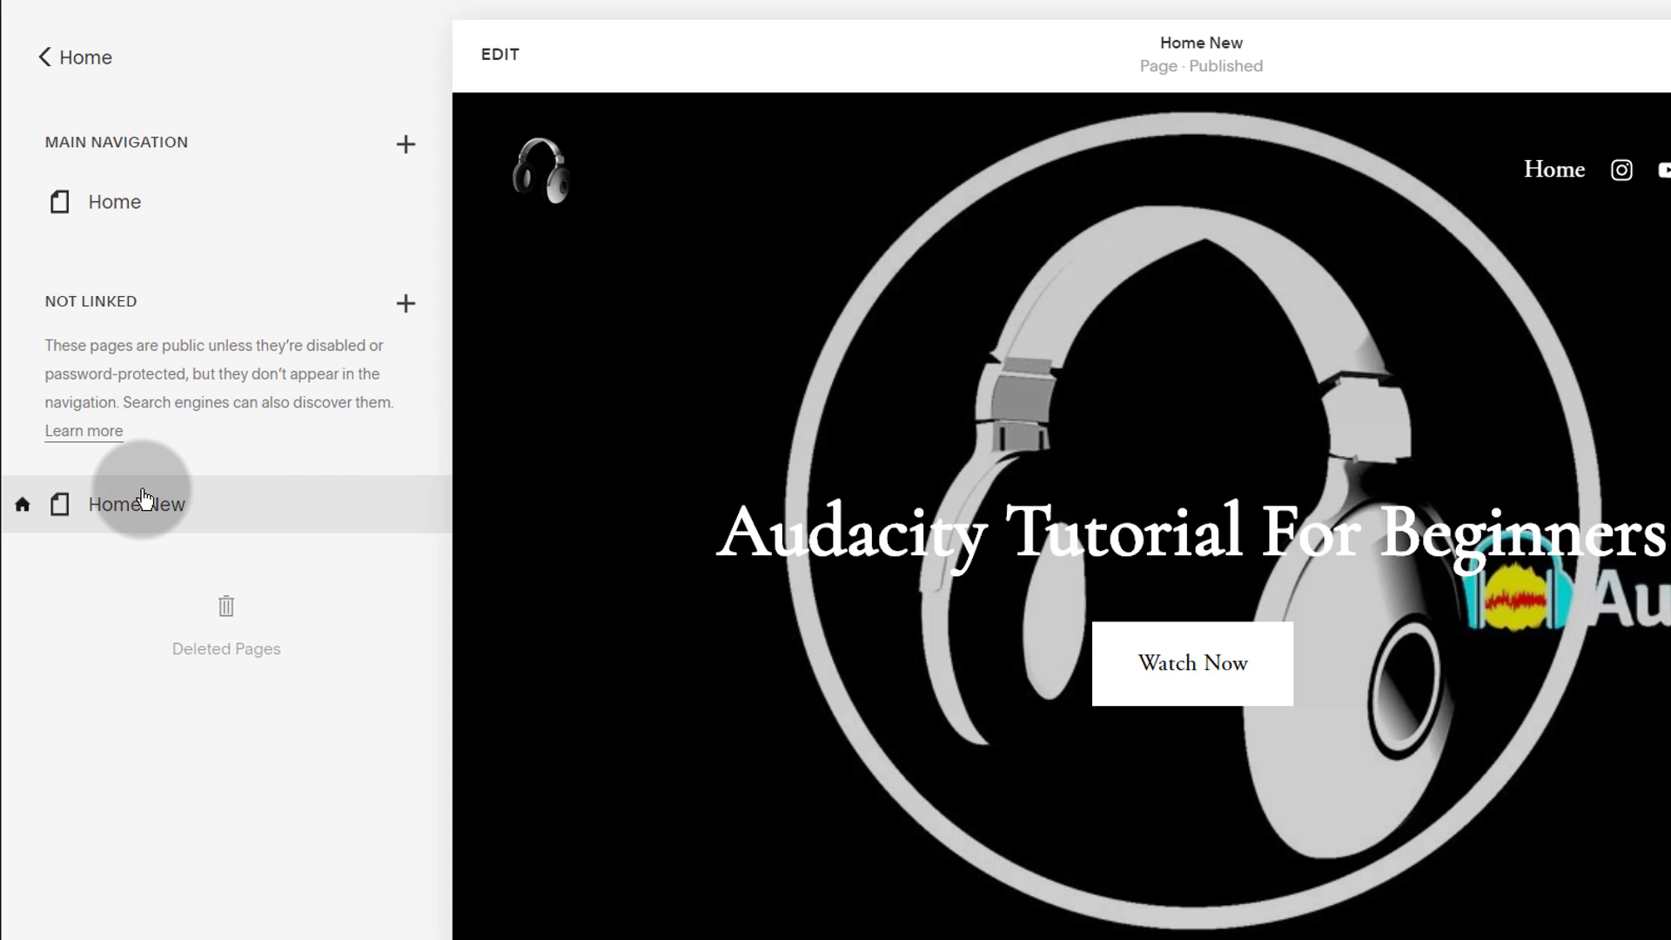
left_click(28, 206)
left_click(1128, 568)
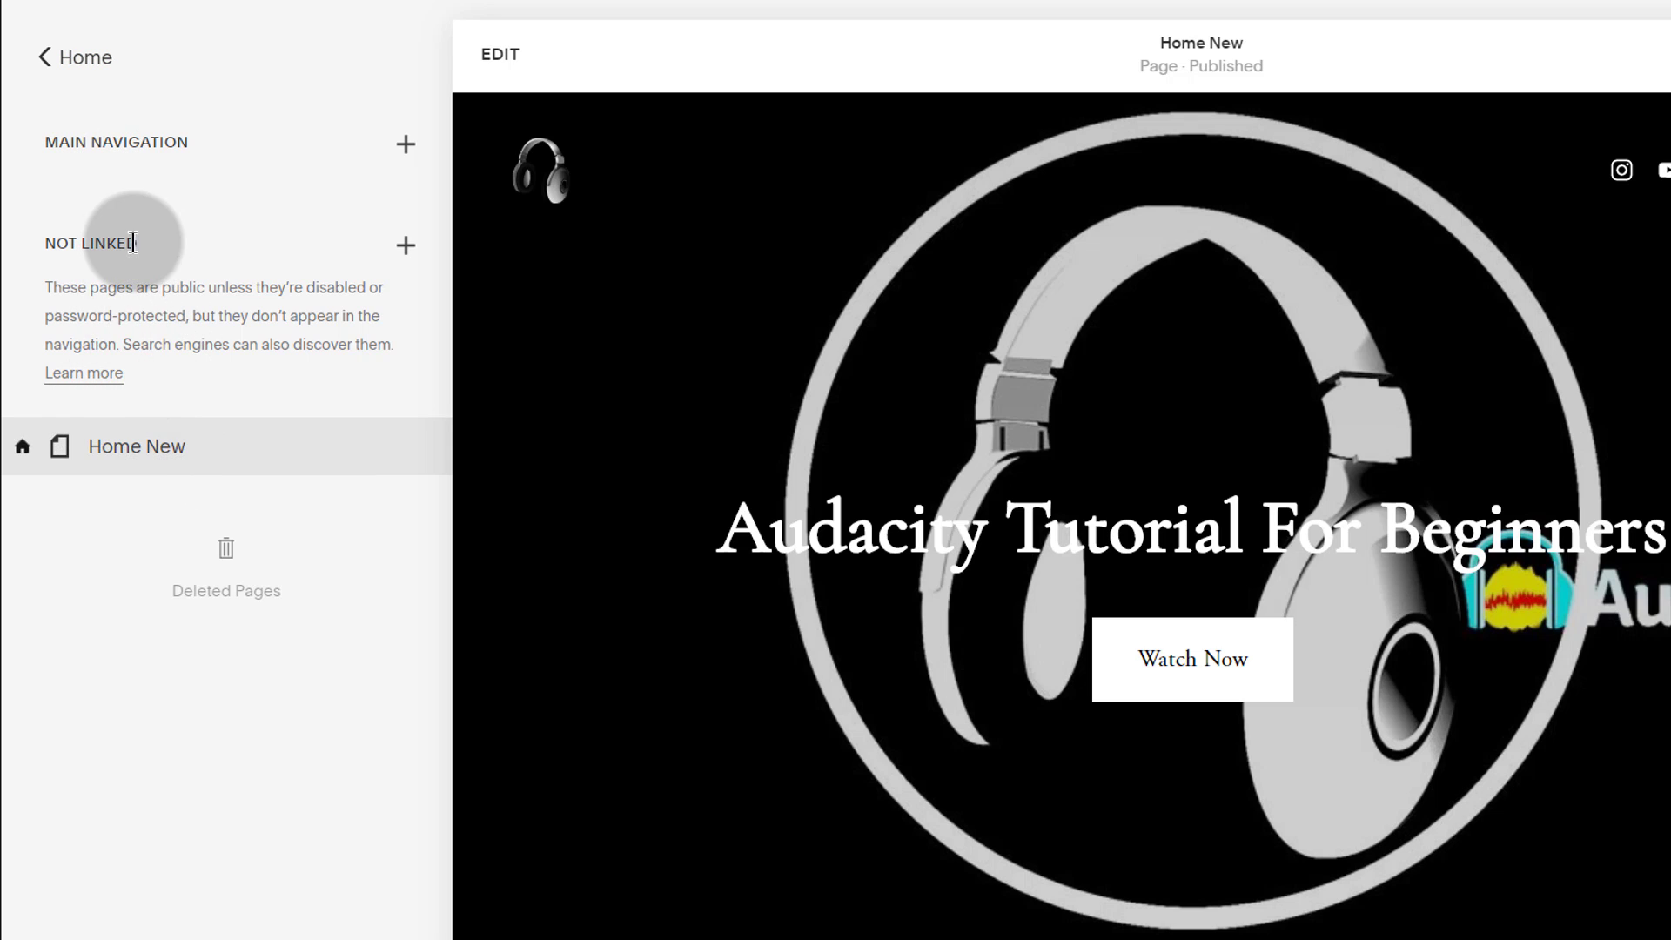
Step: Add a blank page to Main Navigation, keeping the default name 'New Page'
left_click(406, 143)
left_click(258, 118)
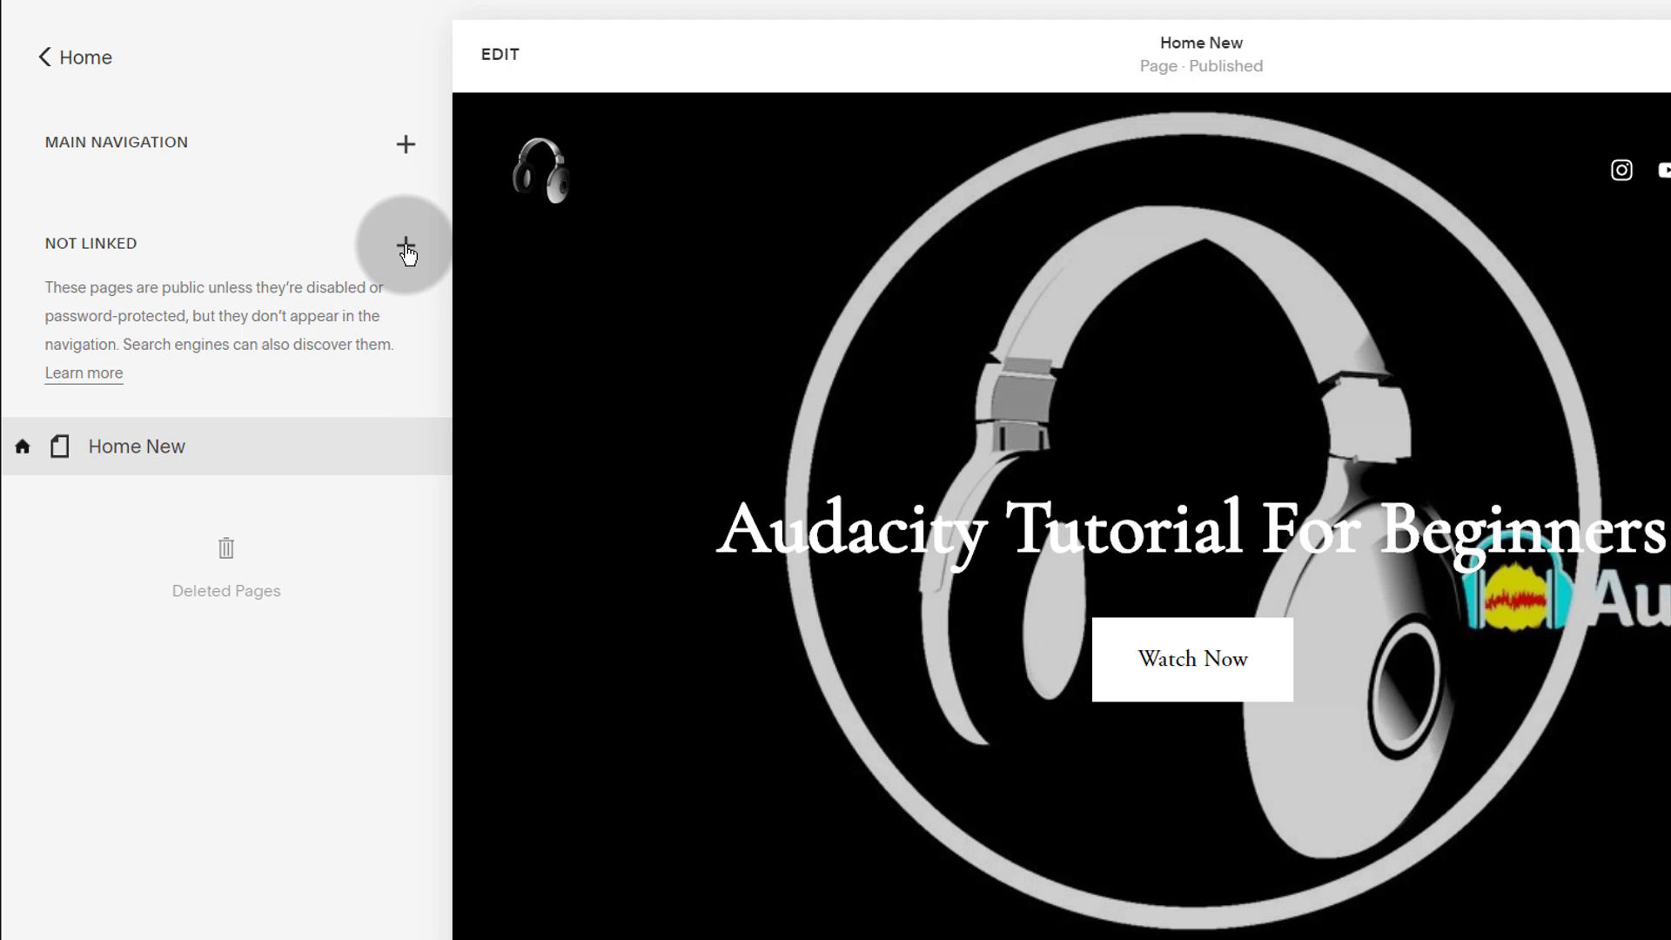
left_click(406, 145)
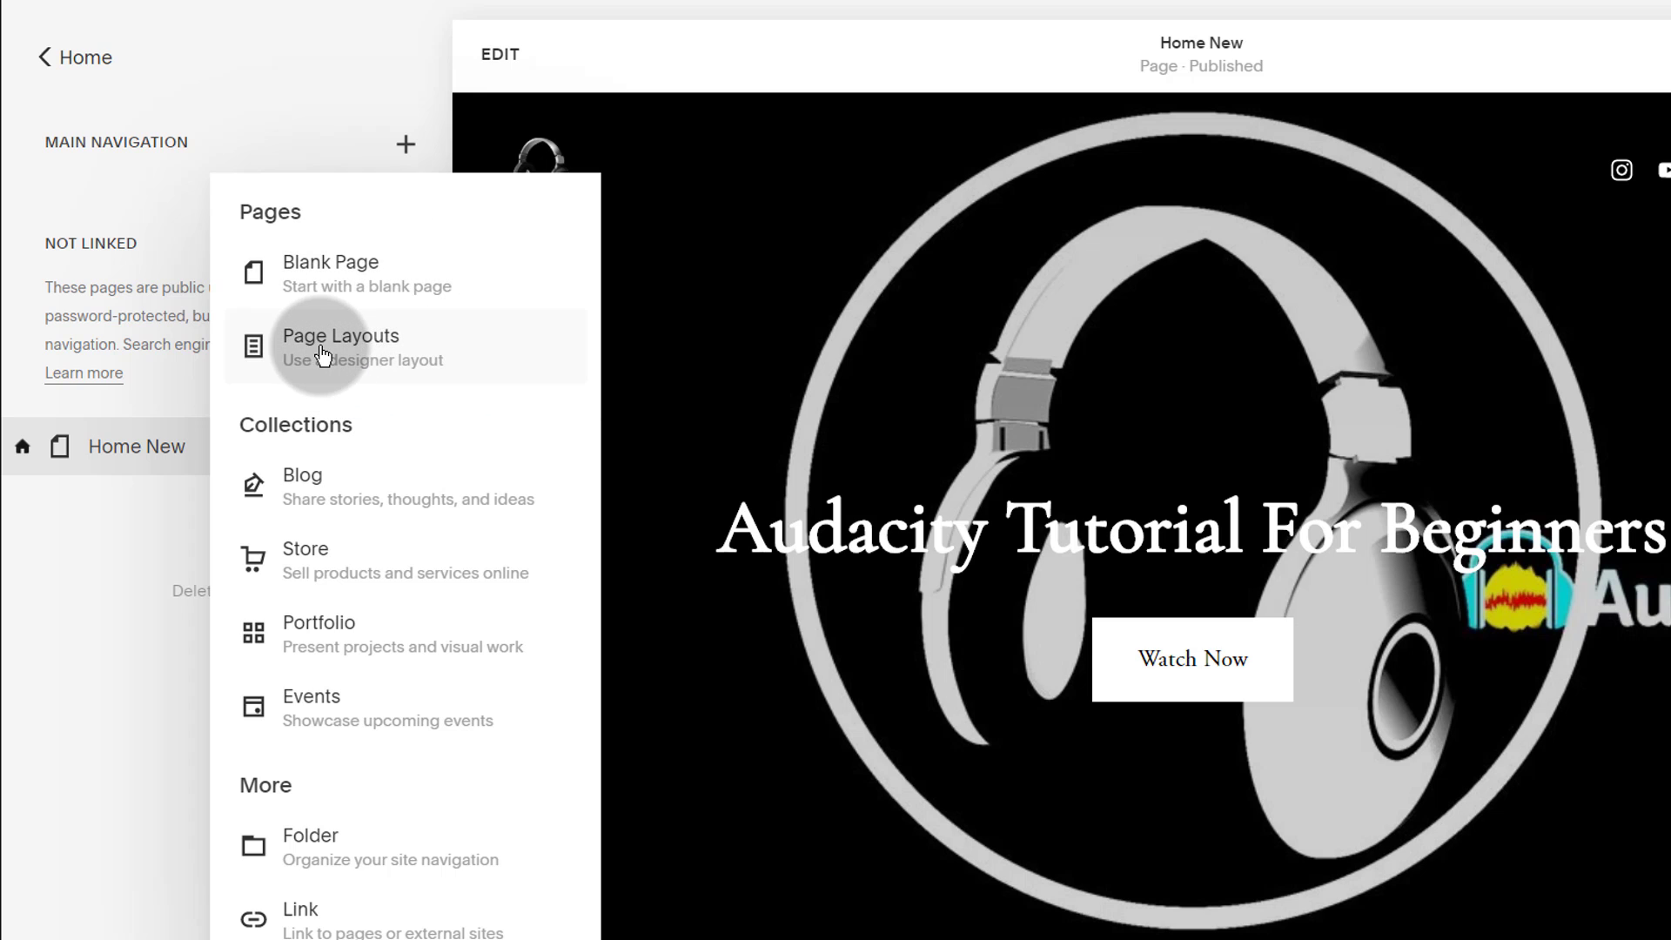
left_click(342, 268)
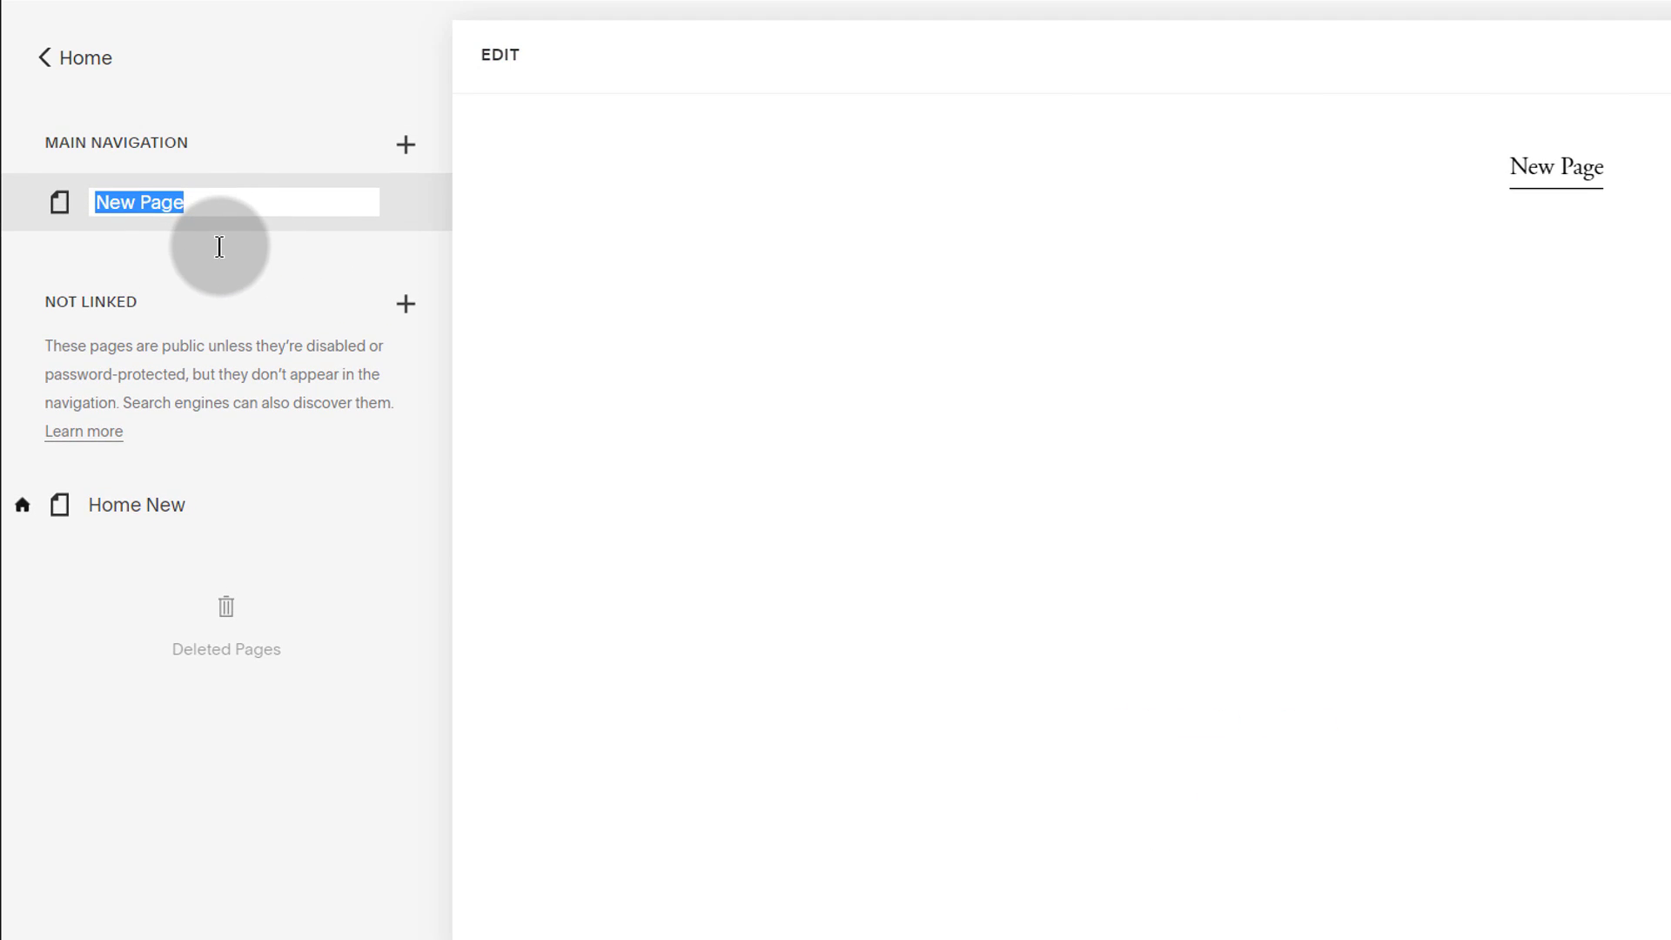
left_click(405, 205)
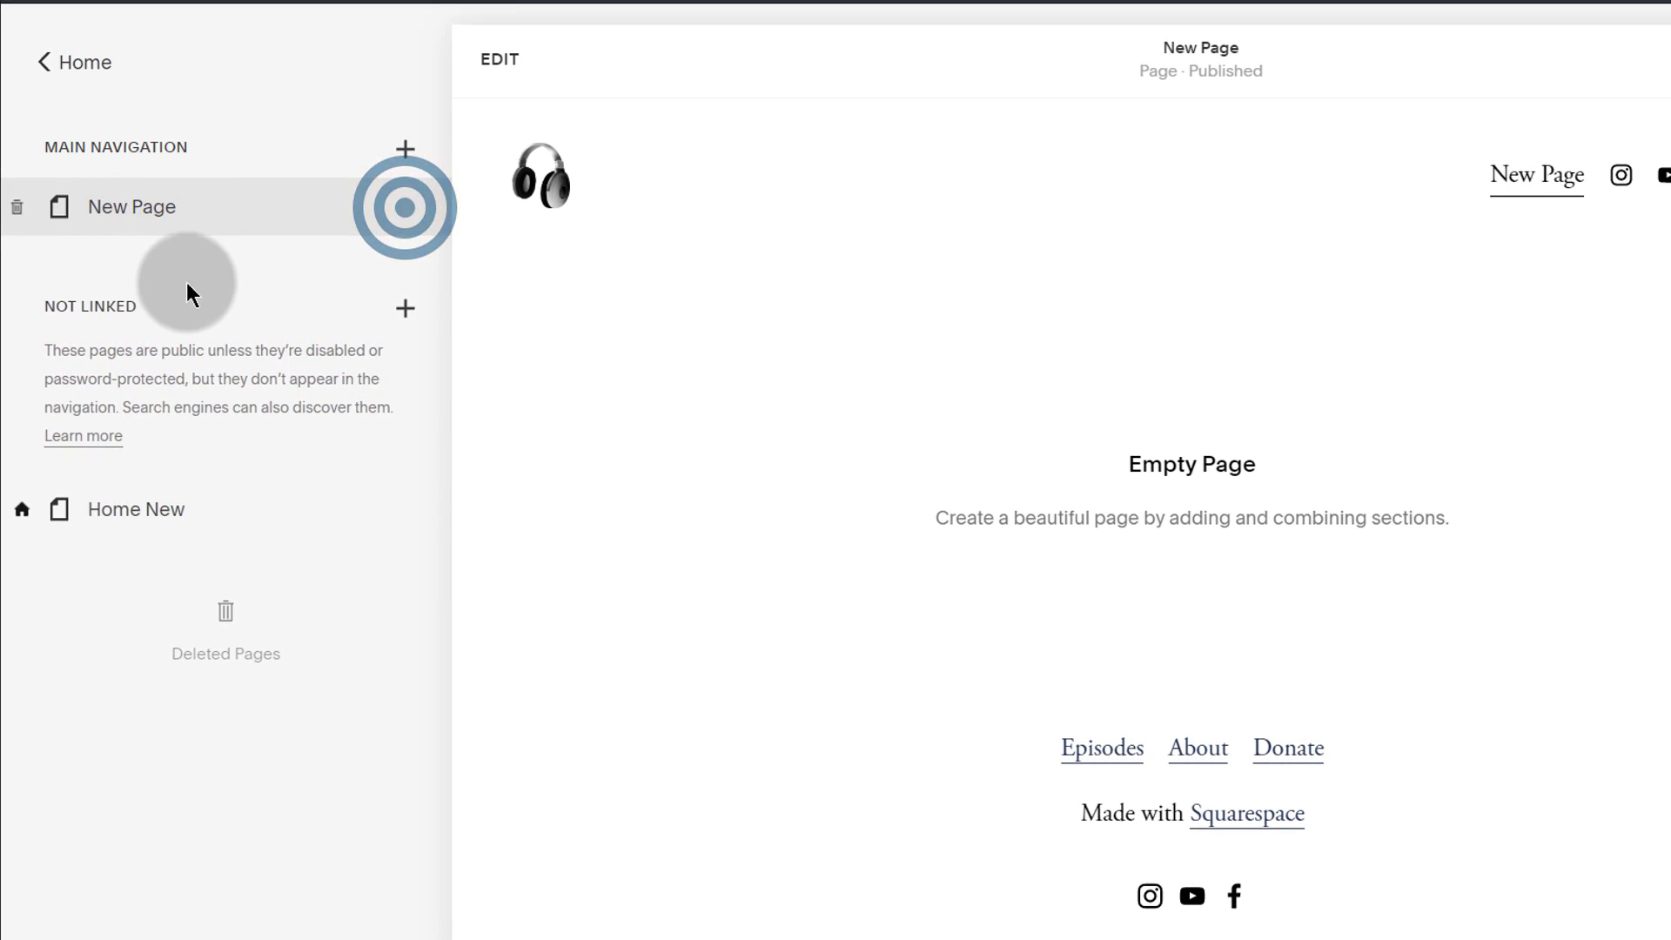
Step: Place Home New in Main Navigation above New Page
left_click_drag(103, 514, 106, 549)
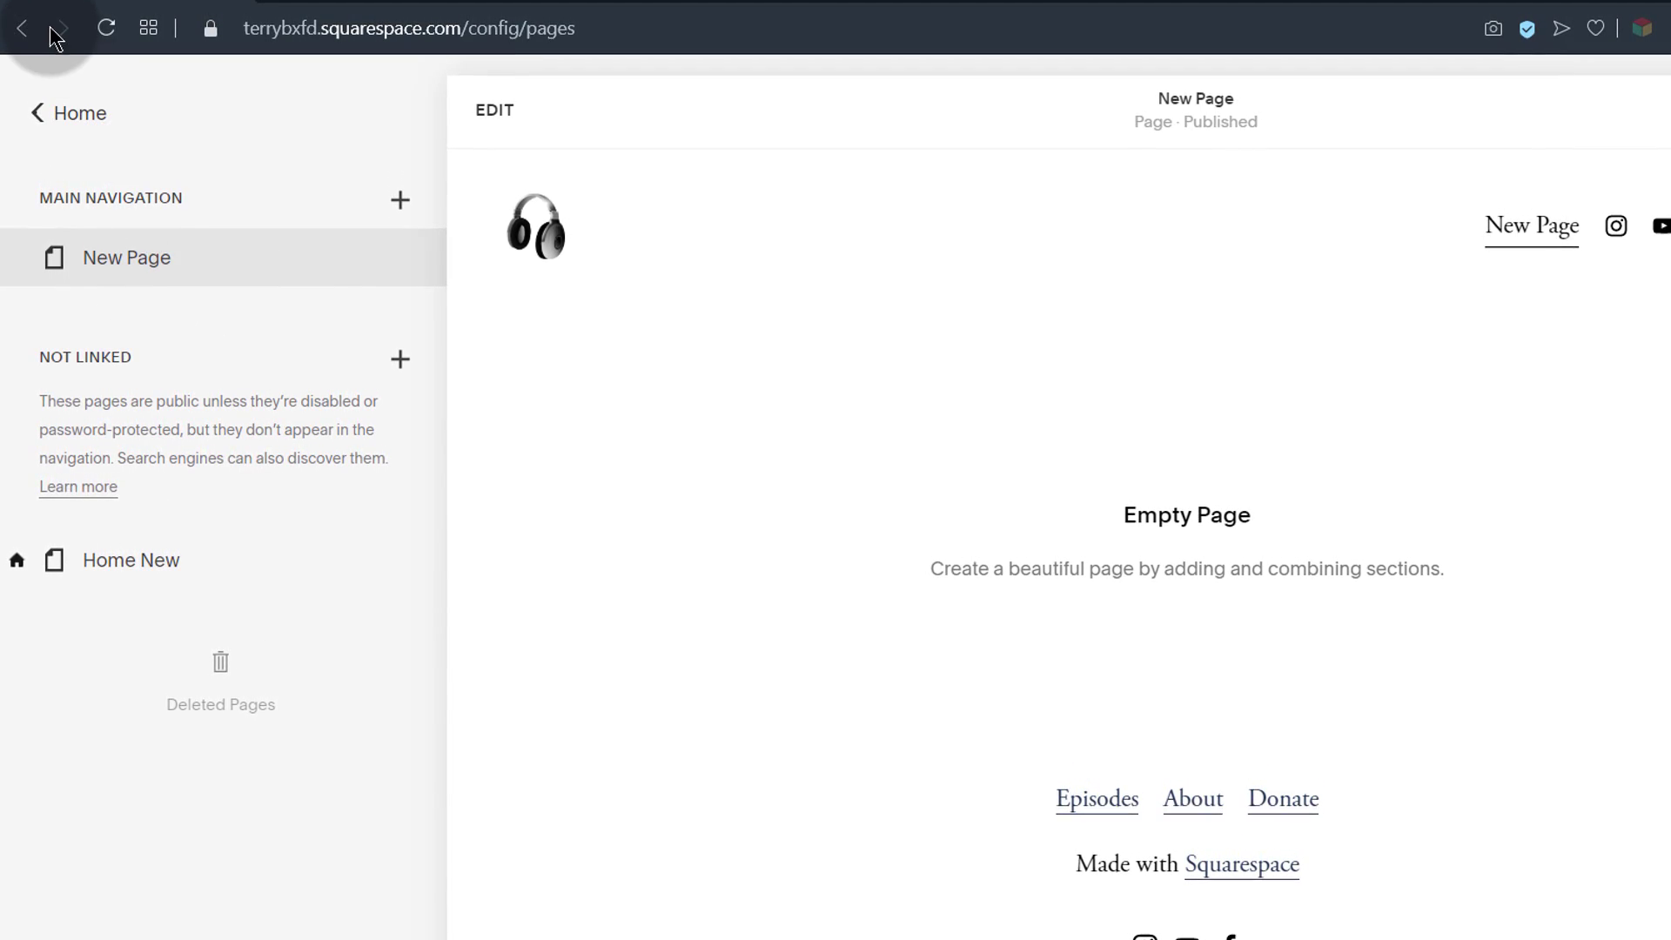
left_click(104, 33)
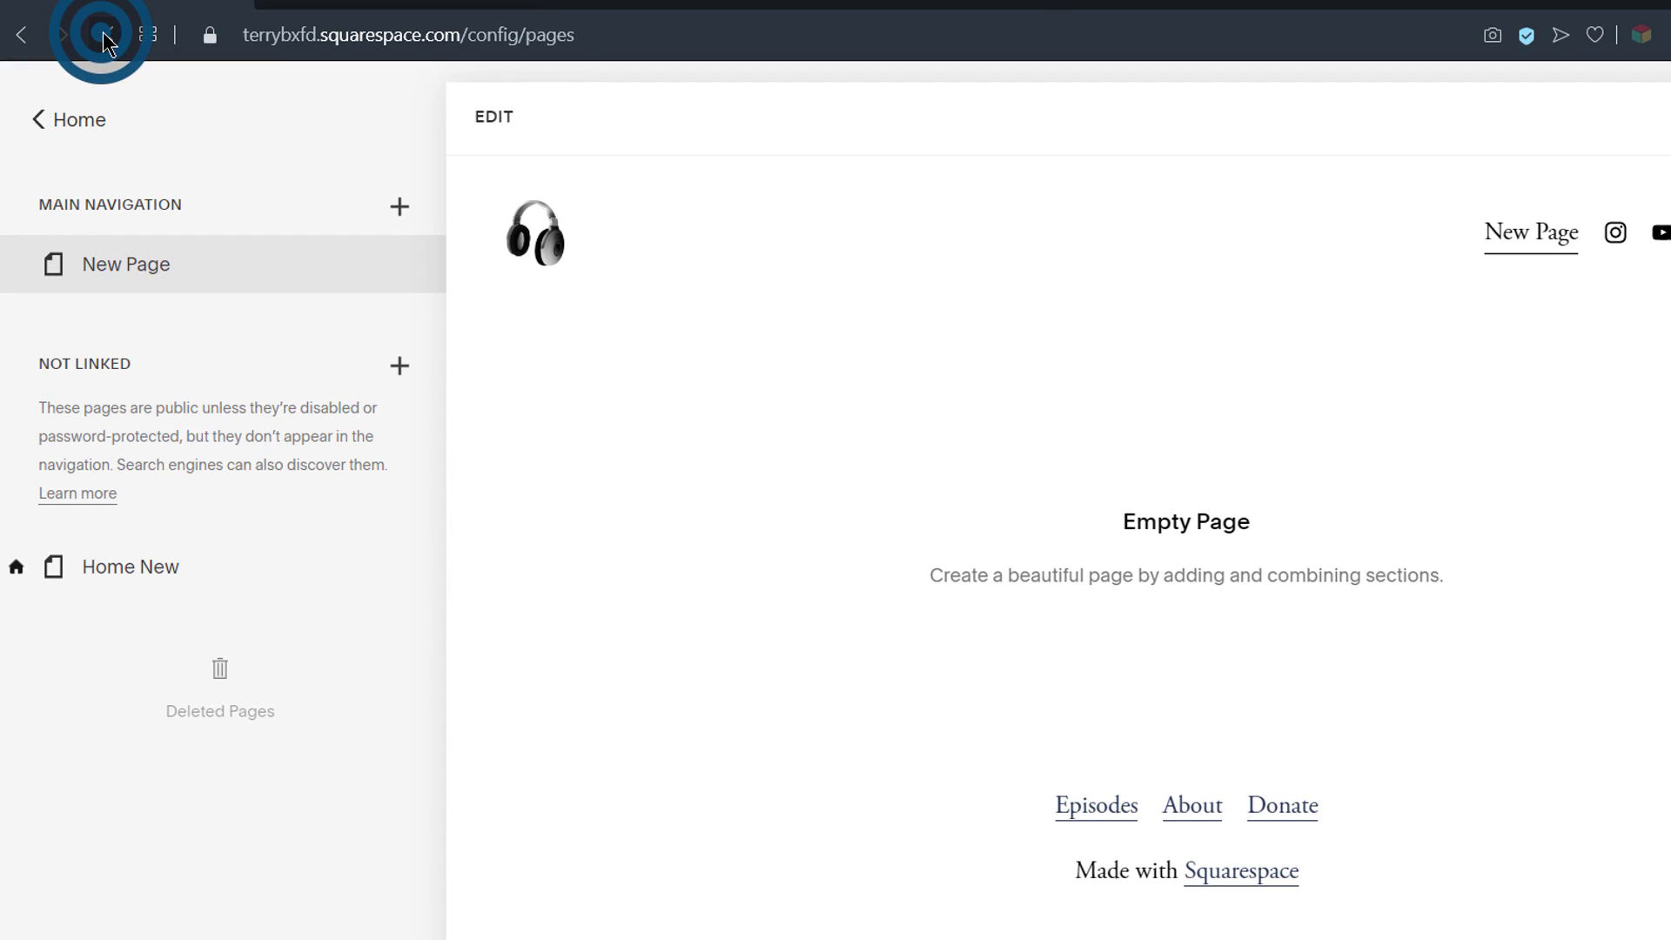
left_click(155, 261)
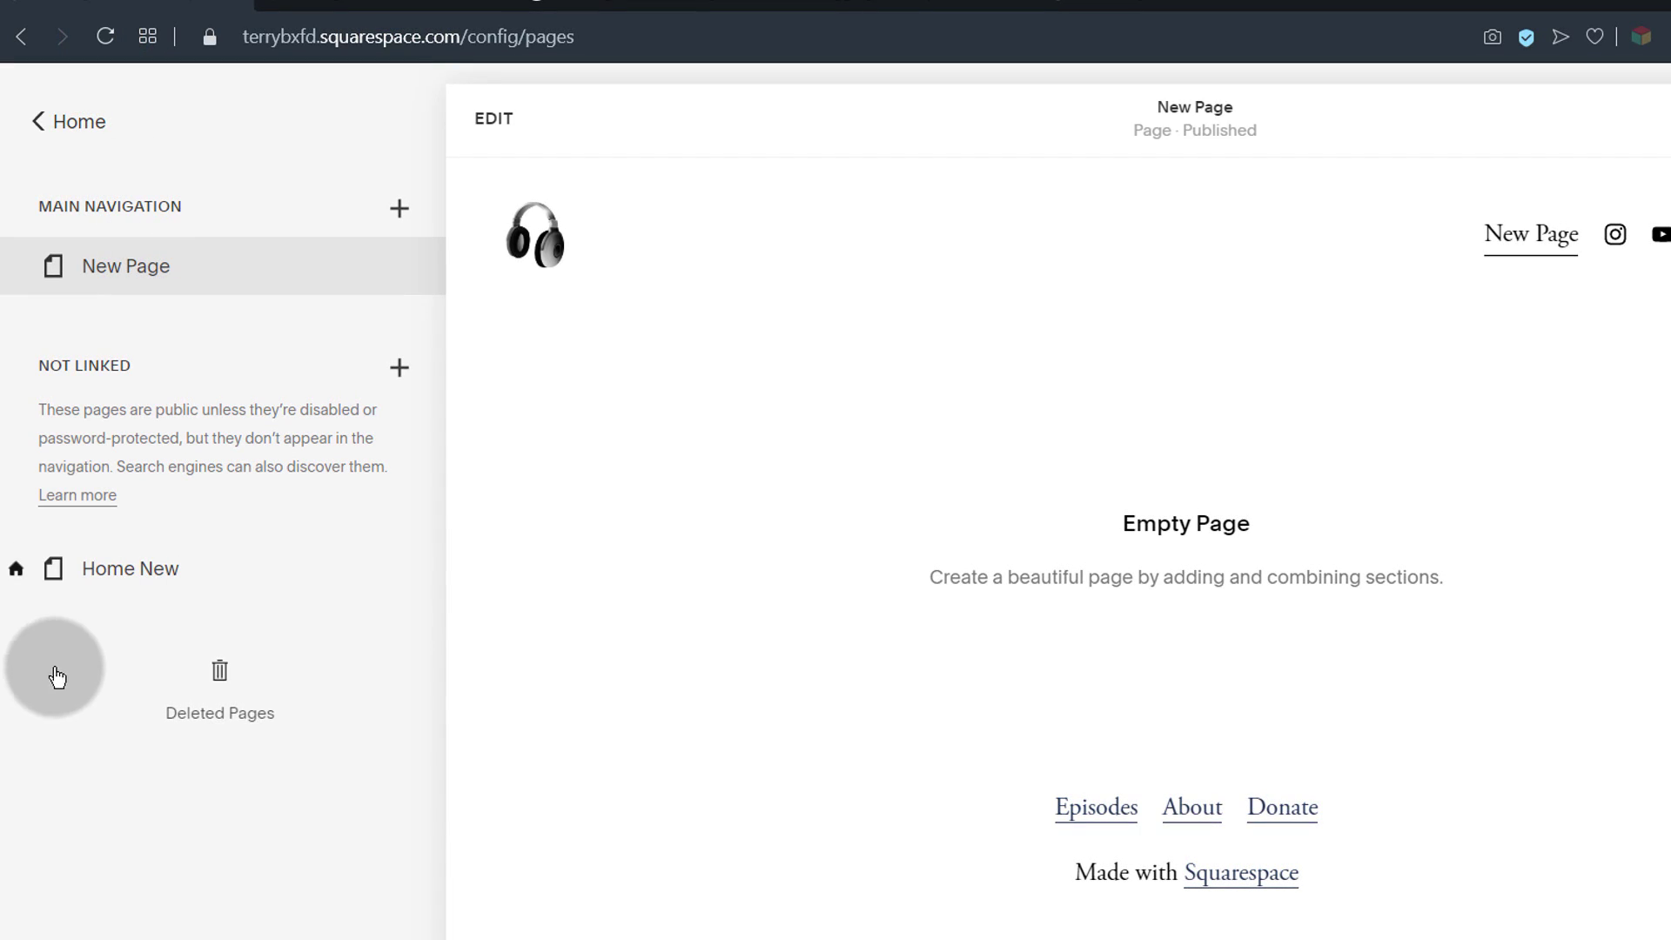
left_click_drag(108, 578, 142, 266)
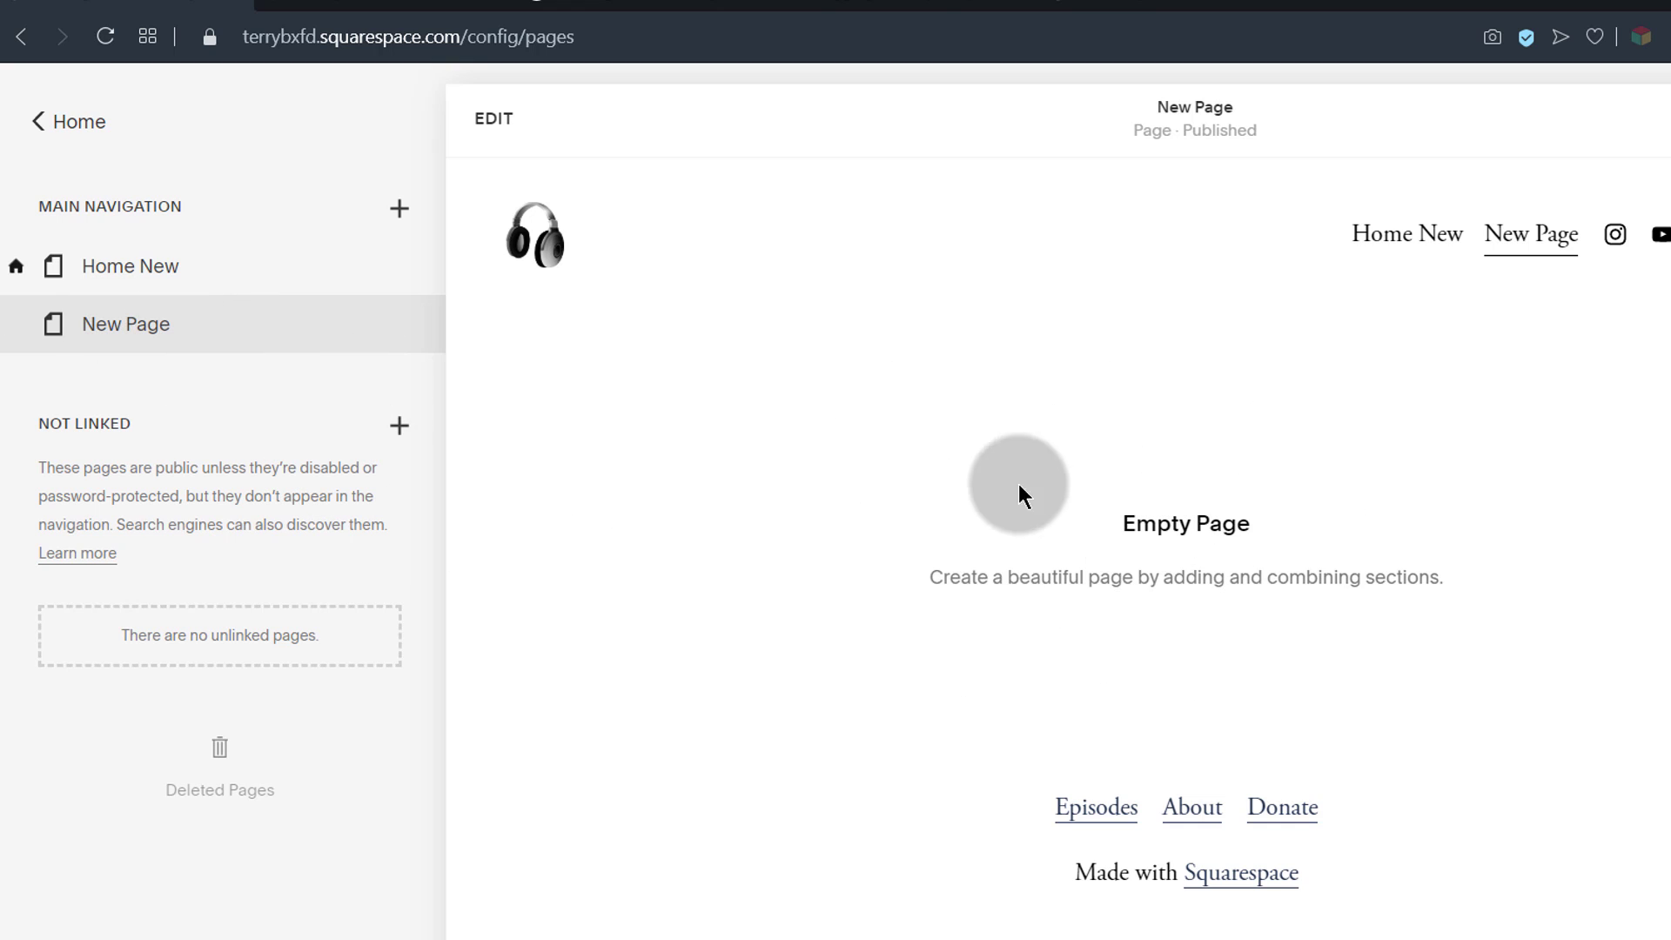
Step: Add the Headlines section with the snowy mountain photo, 'Make it stand out.' heading and Make It button
left_click(492, 122)
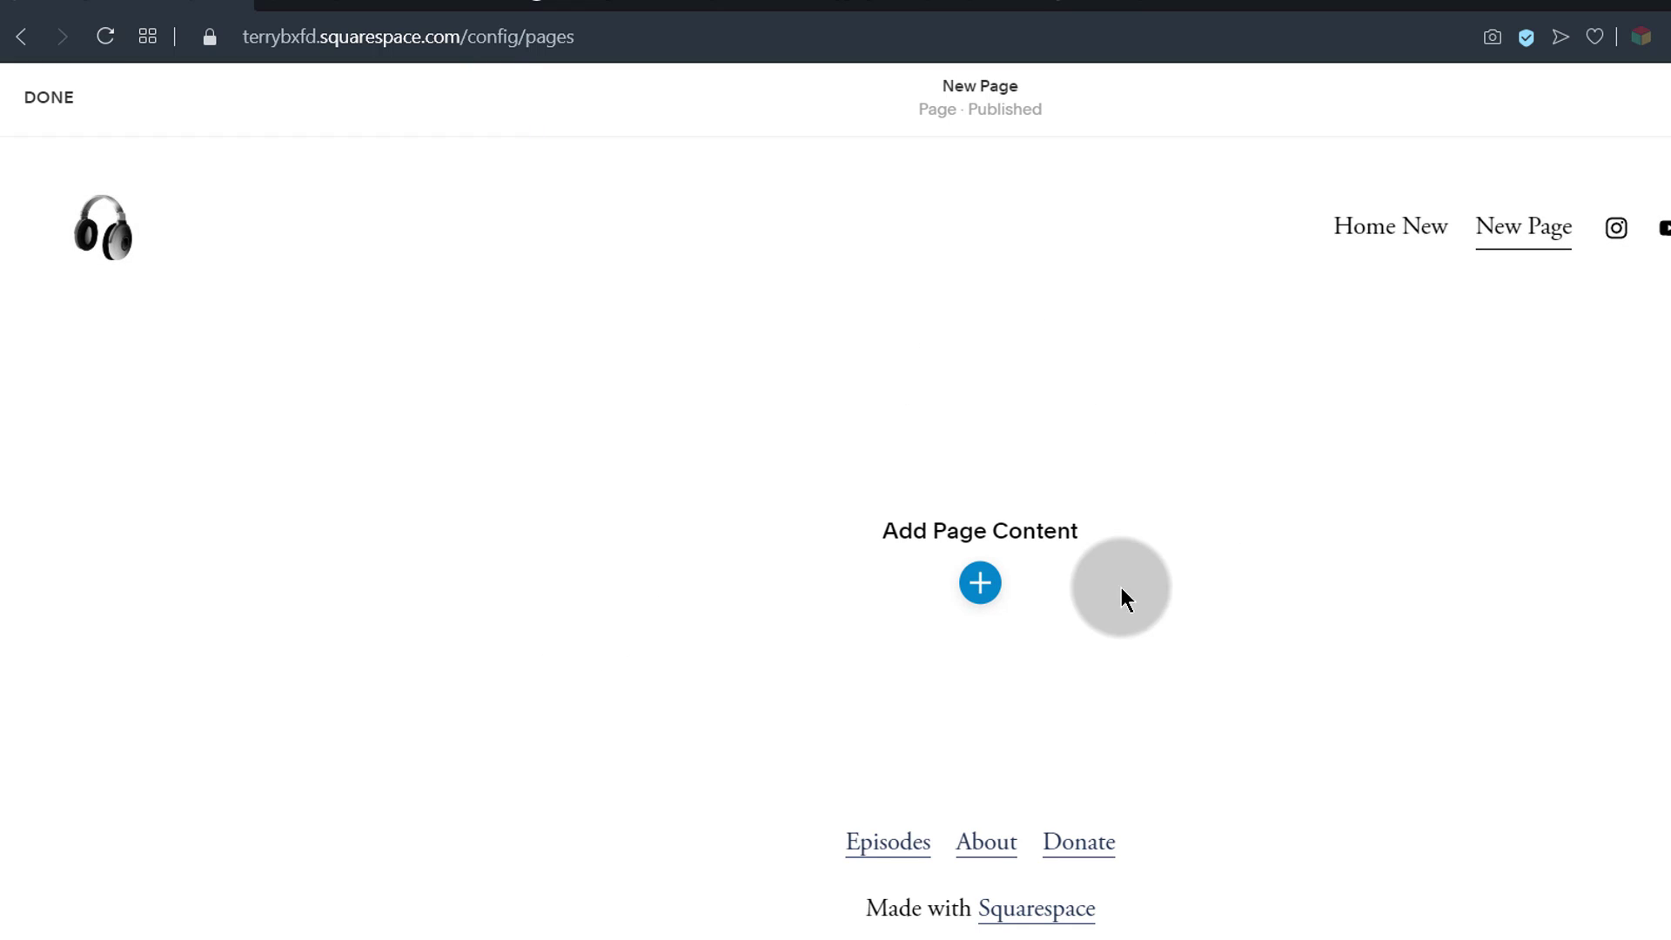
left_click(980, 583)
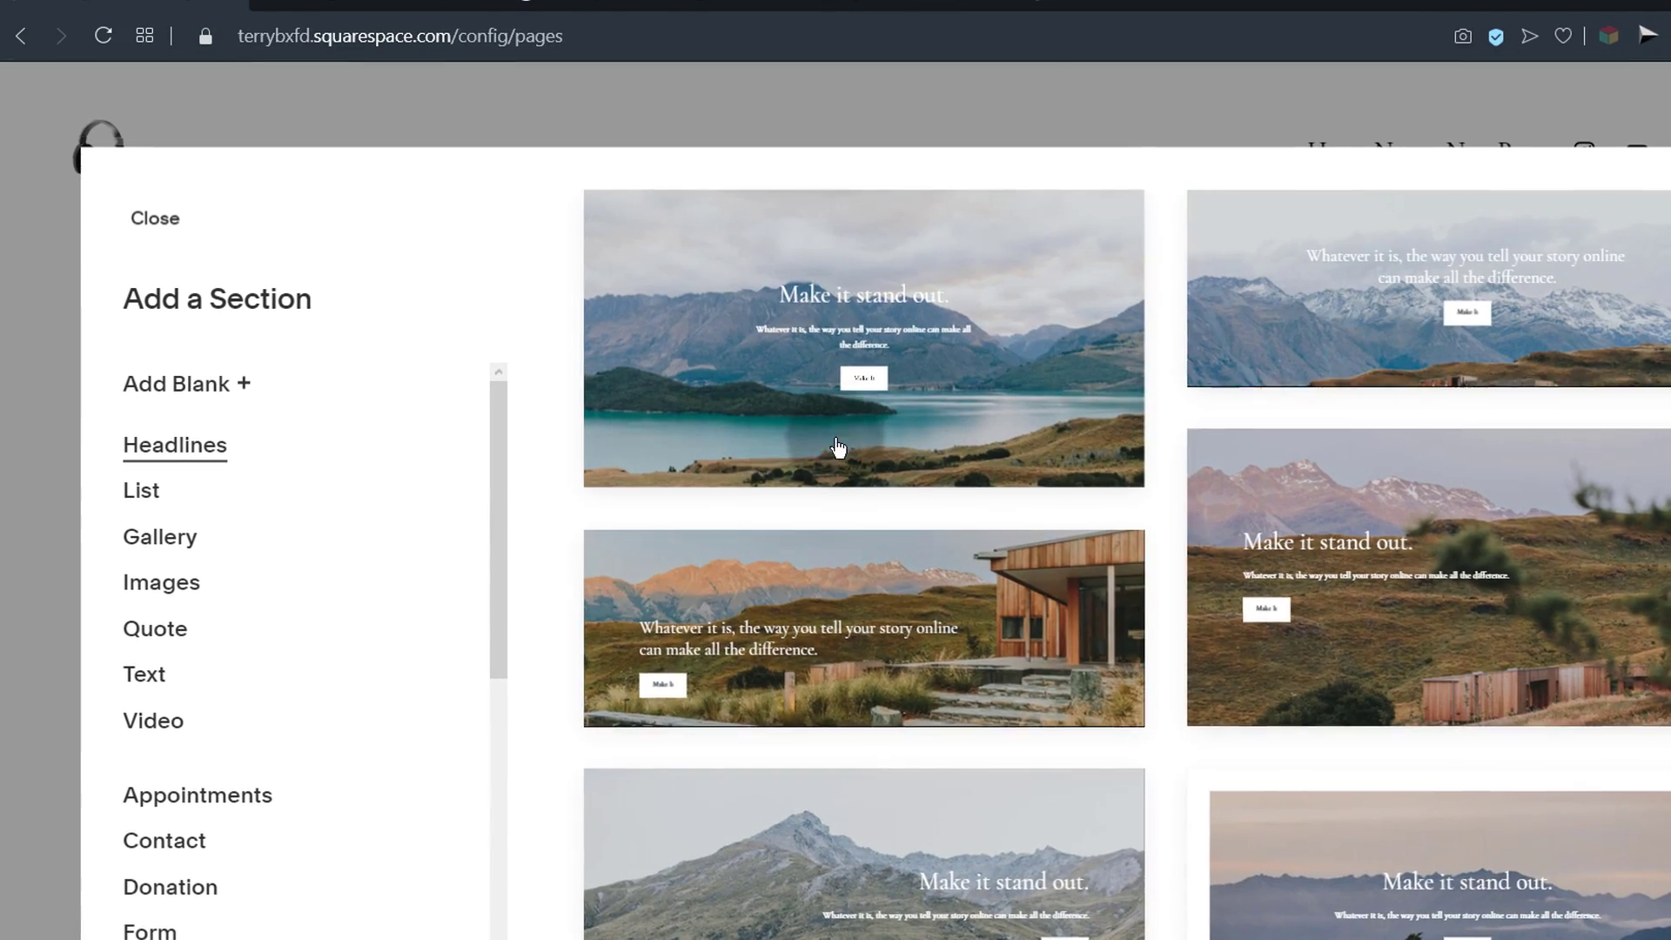
scroll(962, 671, "down", 10)
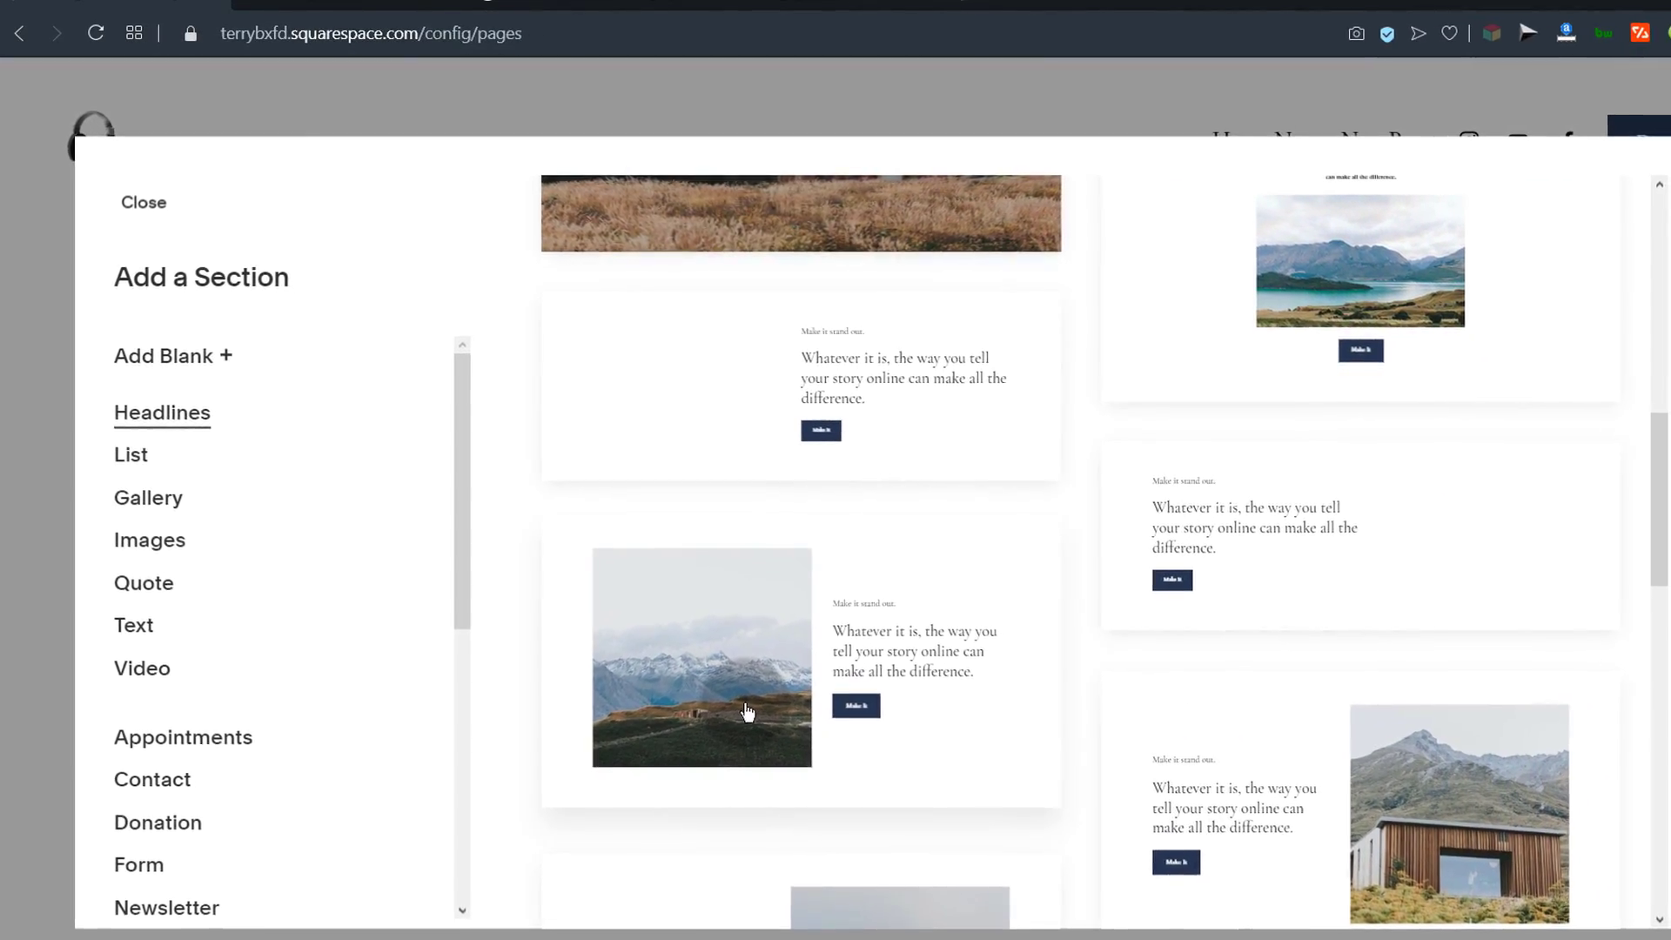
left_click(818, 613)
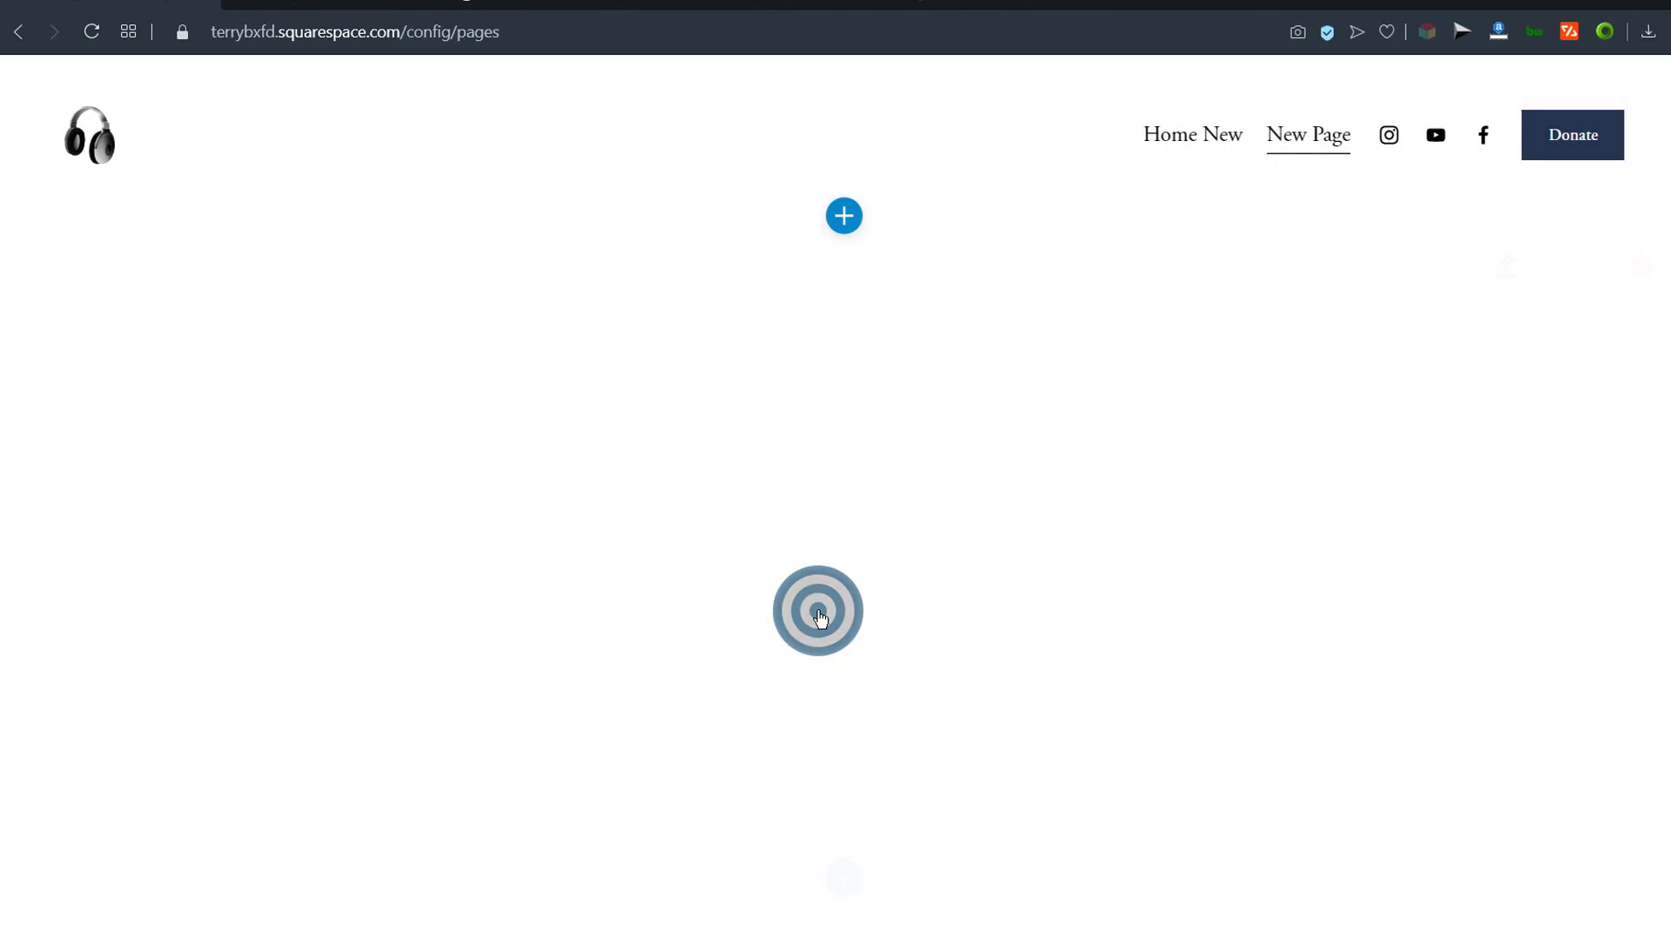
scroll(1347, 384, "down", 3)
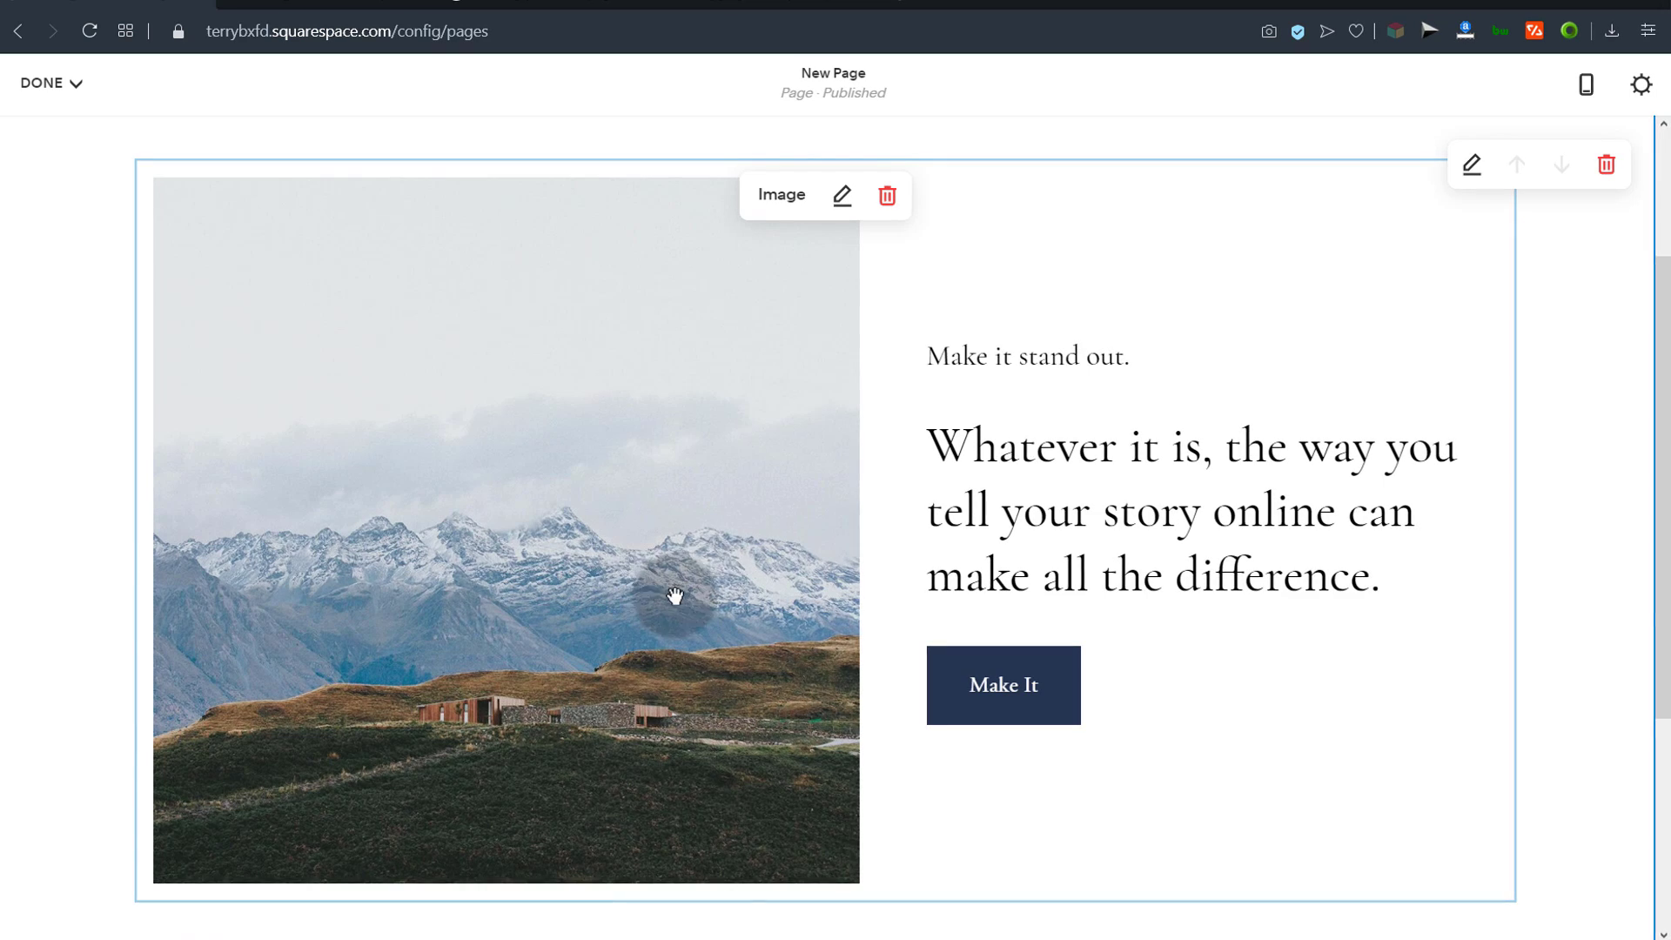
scroll(746, 566, "down", 4)
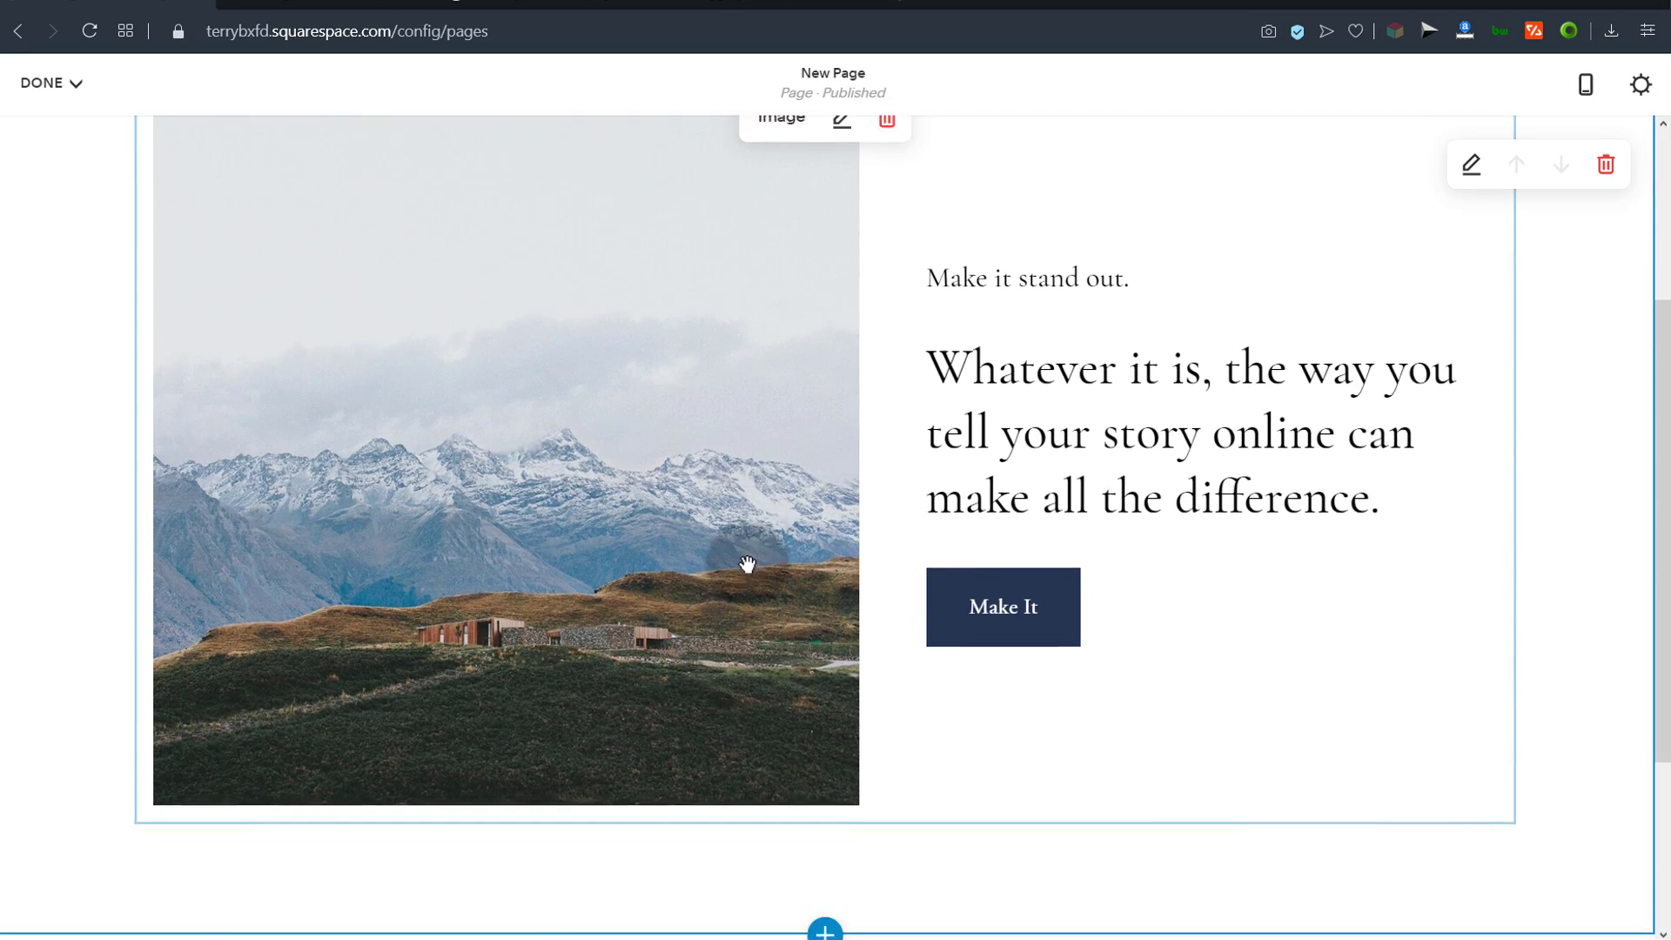
left_click_drag(721, 657, 142, 571)
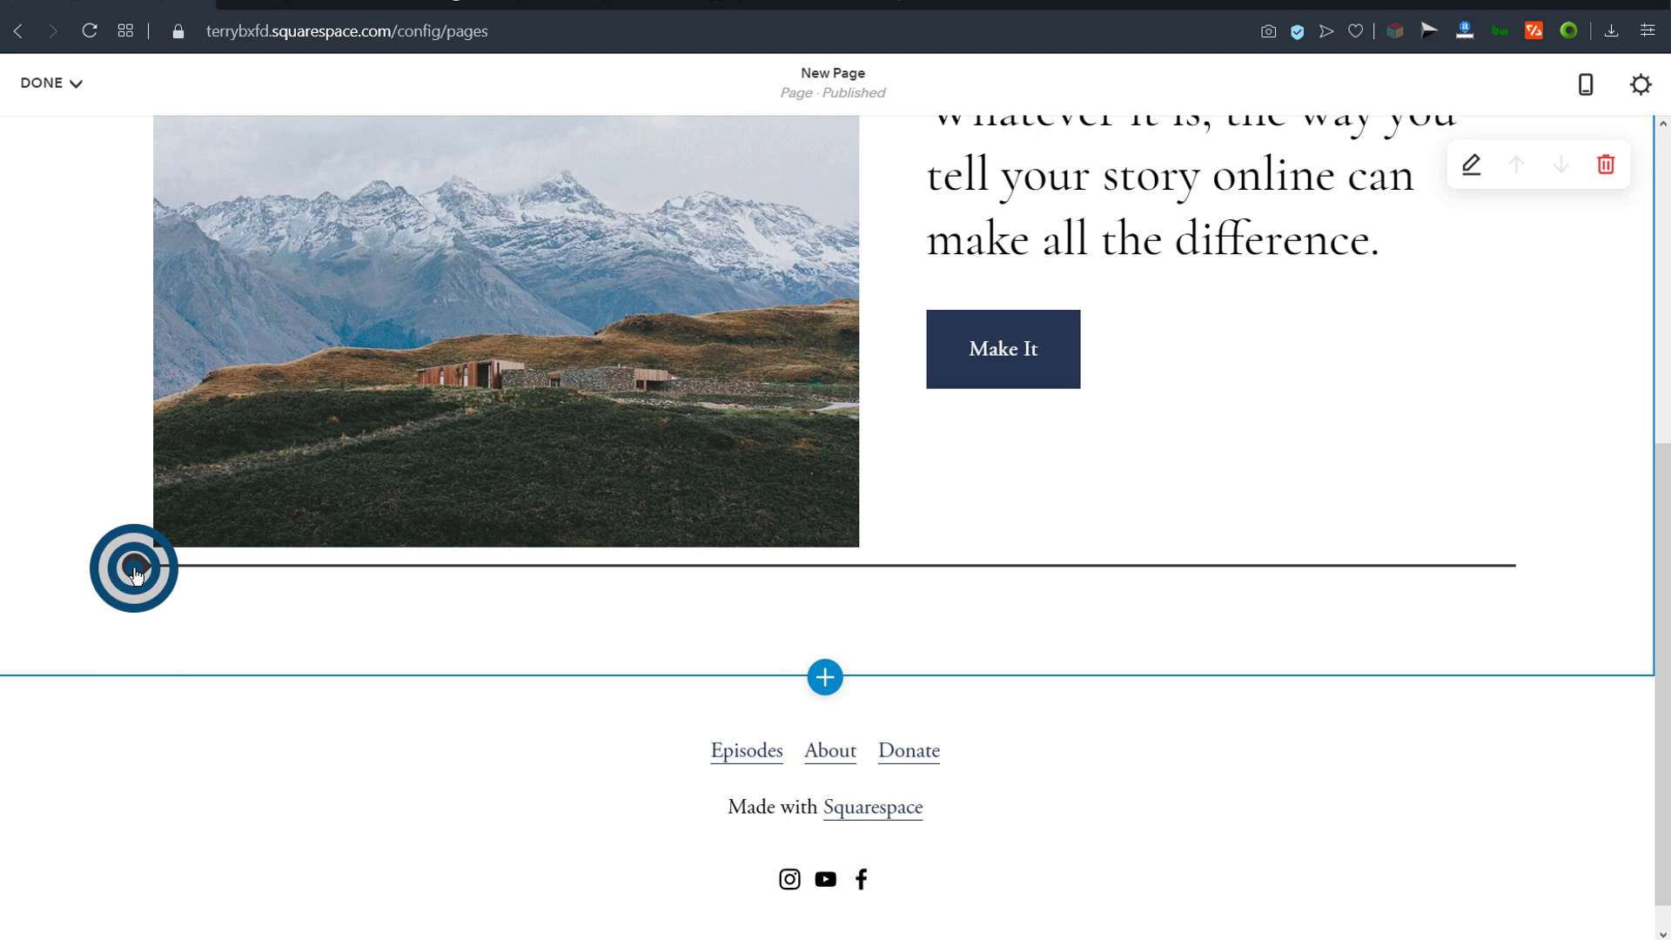
Step: Insert a Summary Grid block below the image, then cancel its settings and delete it
left_click(134, 570)
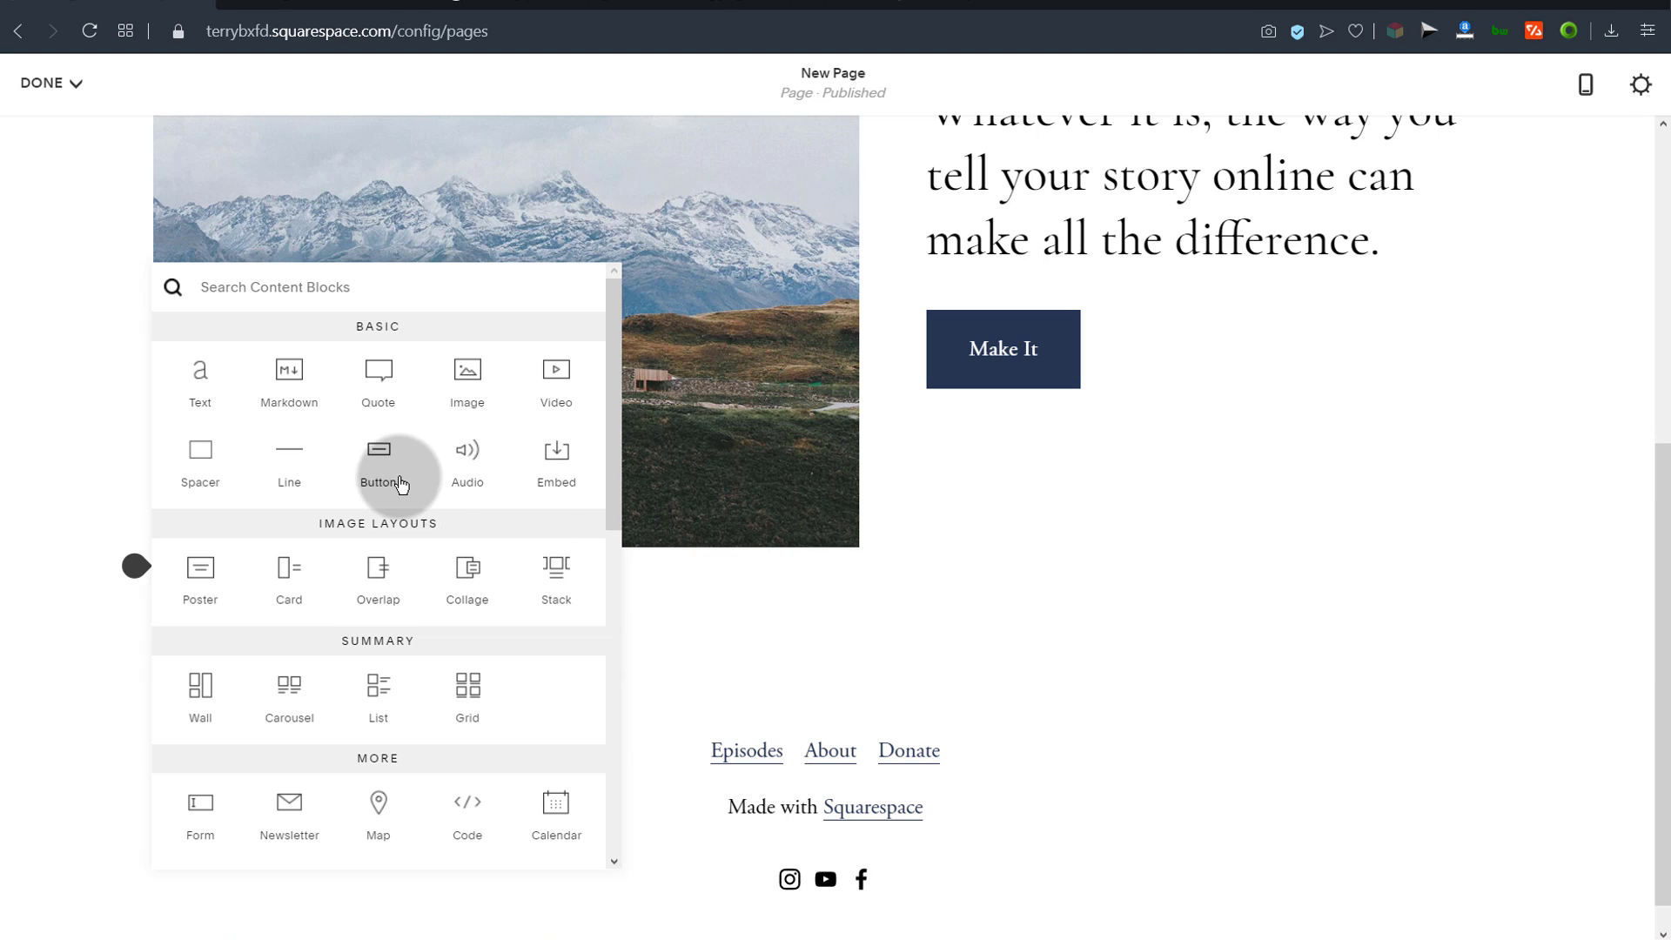
scroll(317, 607, "down", 3)
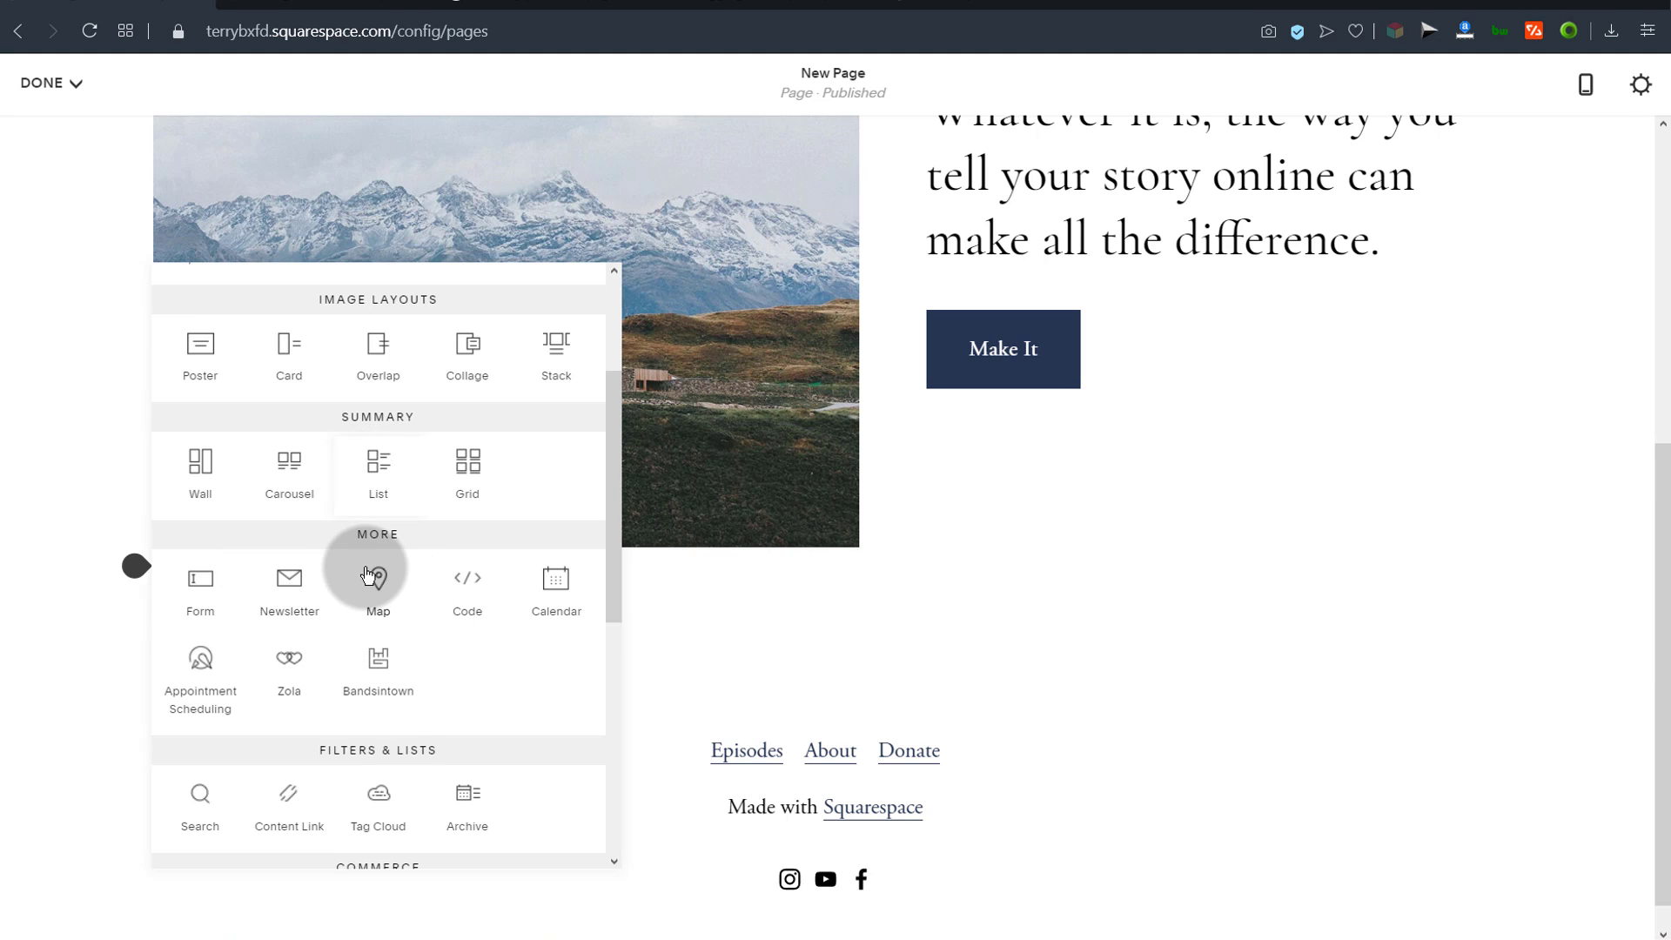
scroll(387, 520, "up", 3)
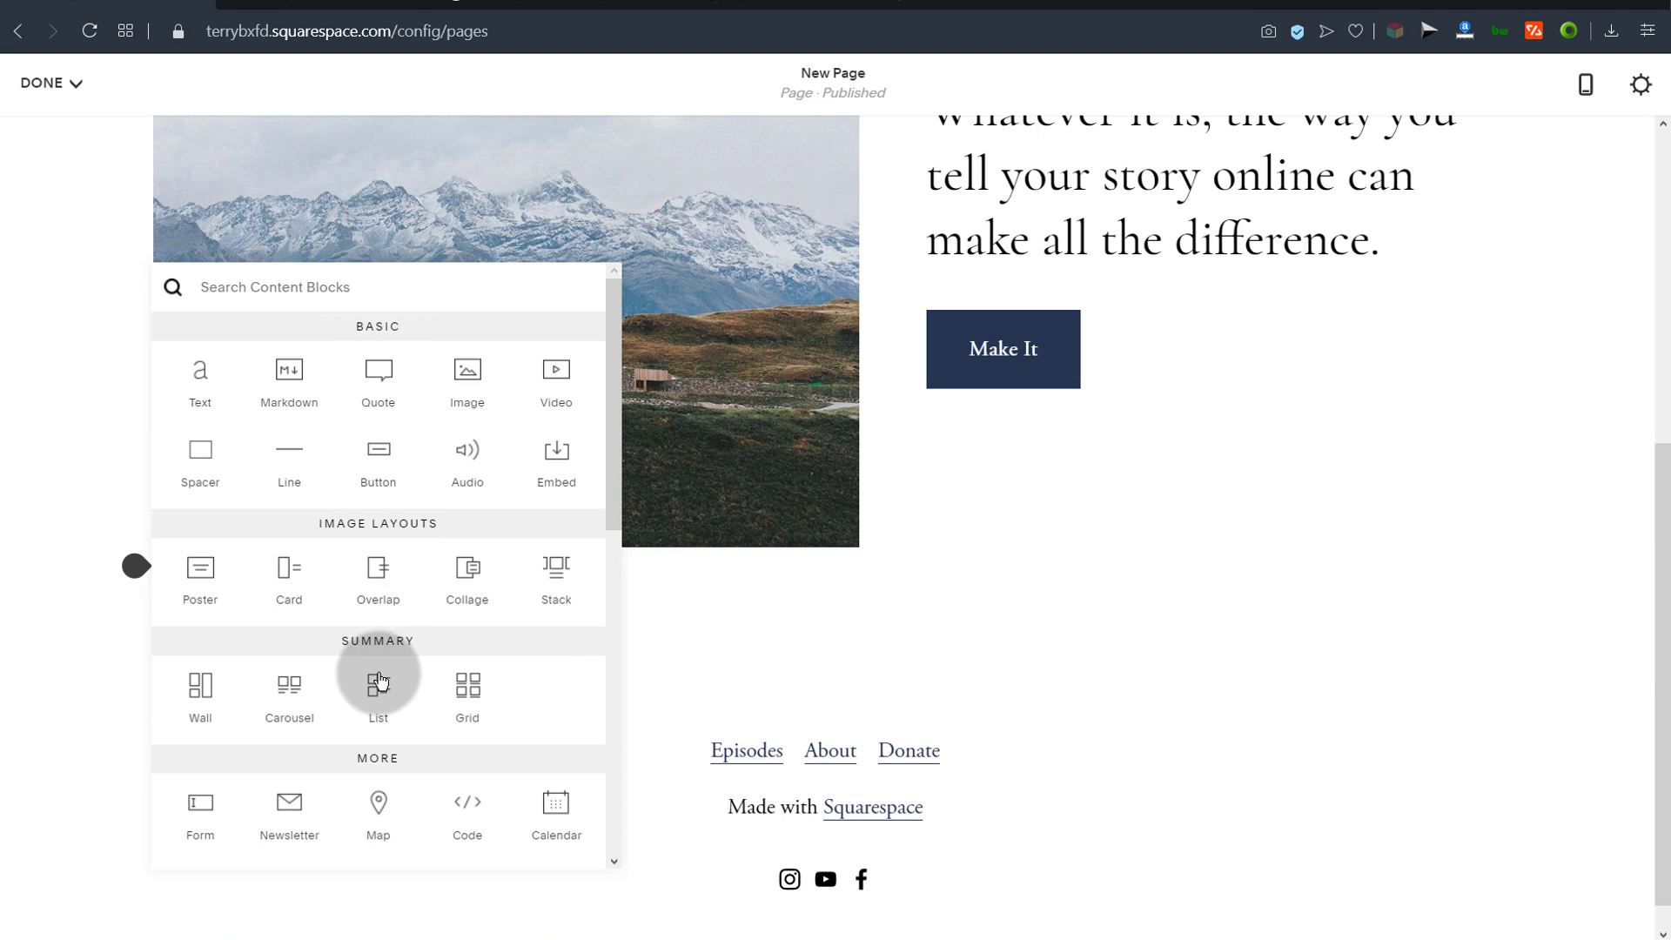
left_click(468, 688)
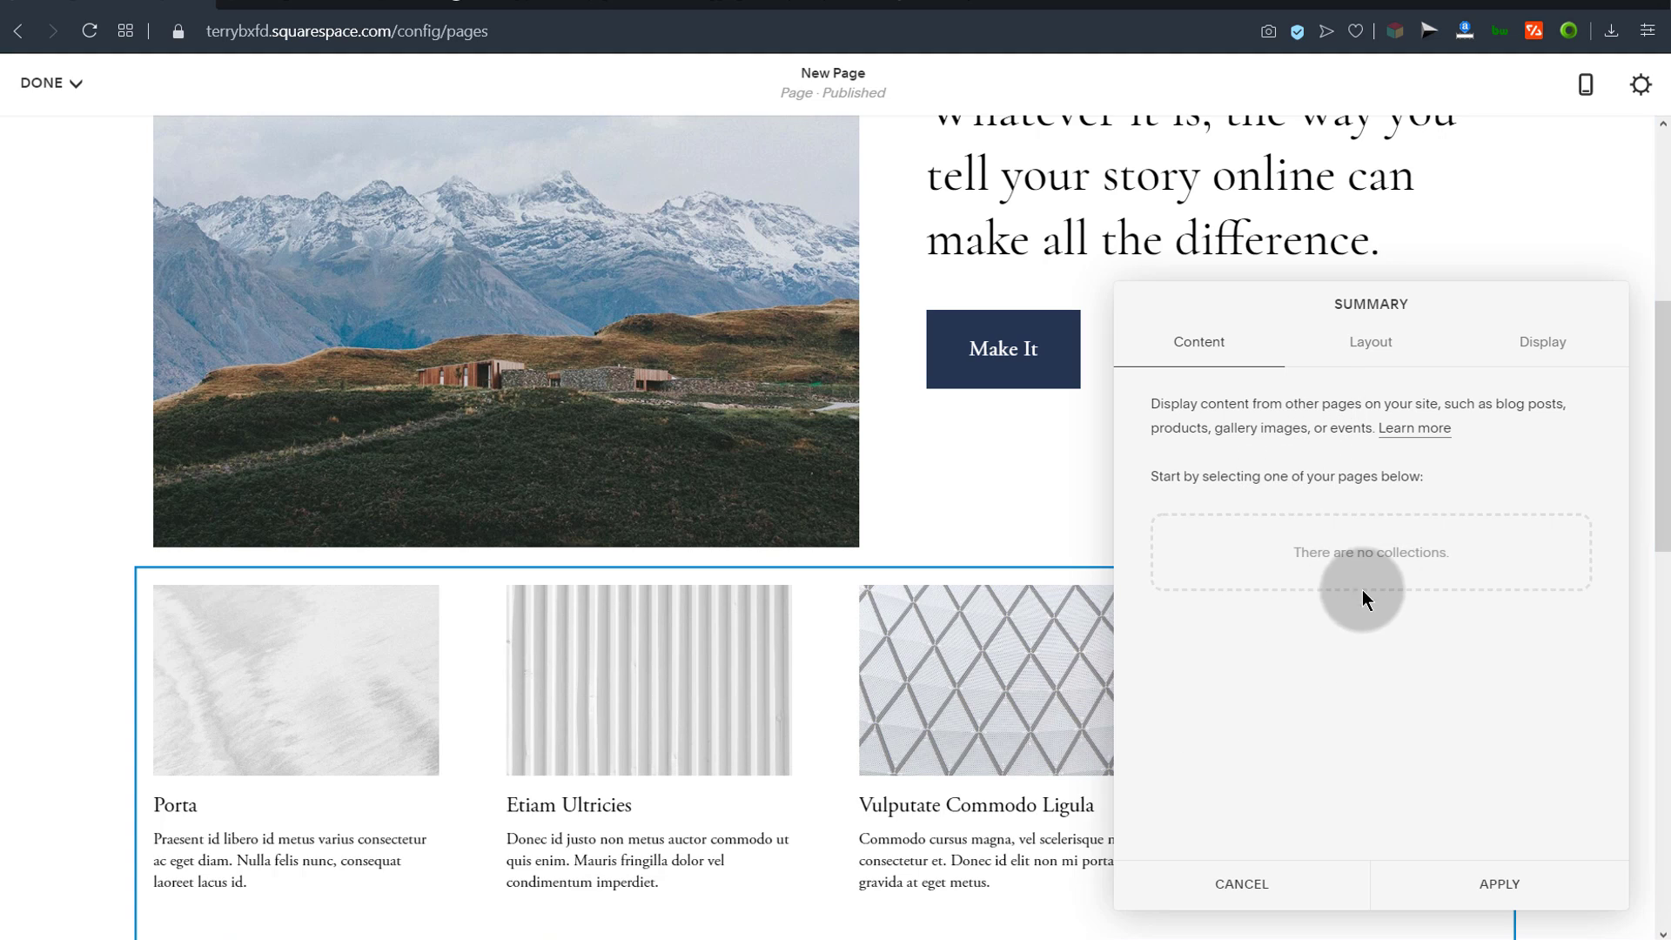
left_click(1307, 613)
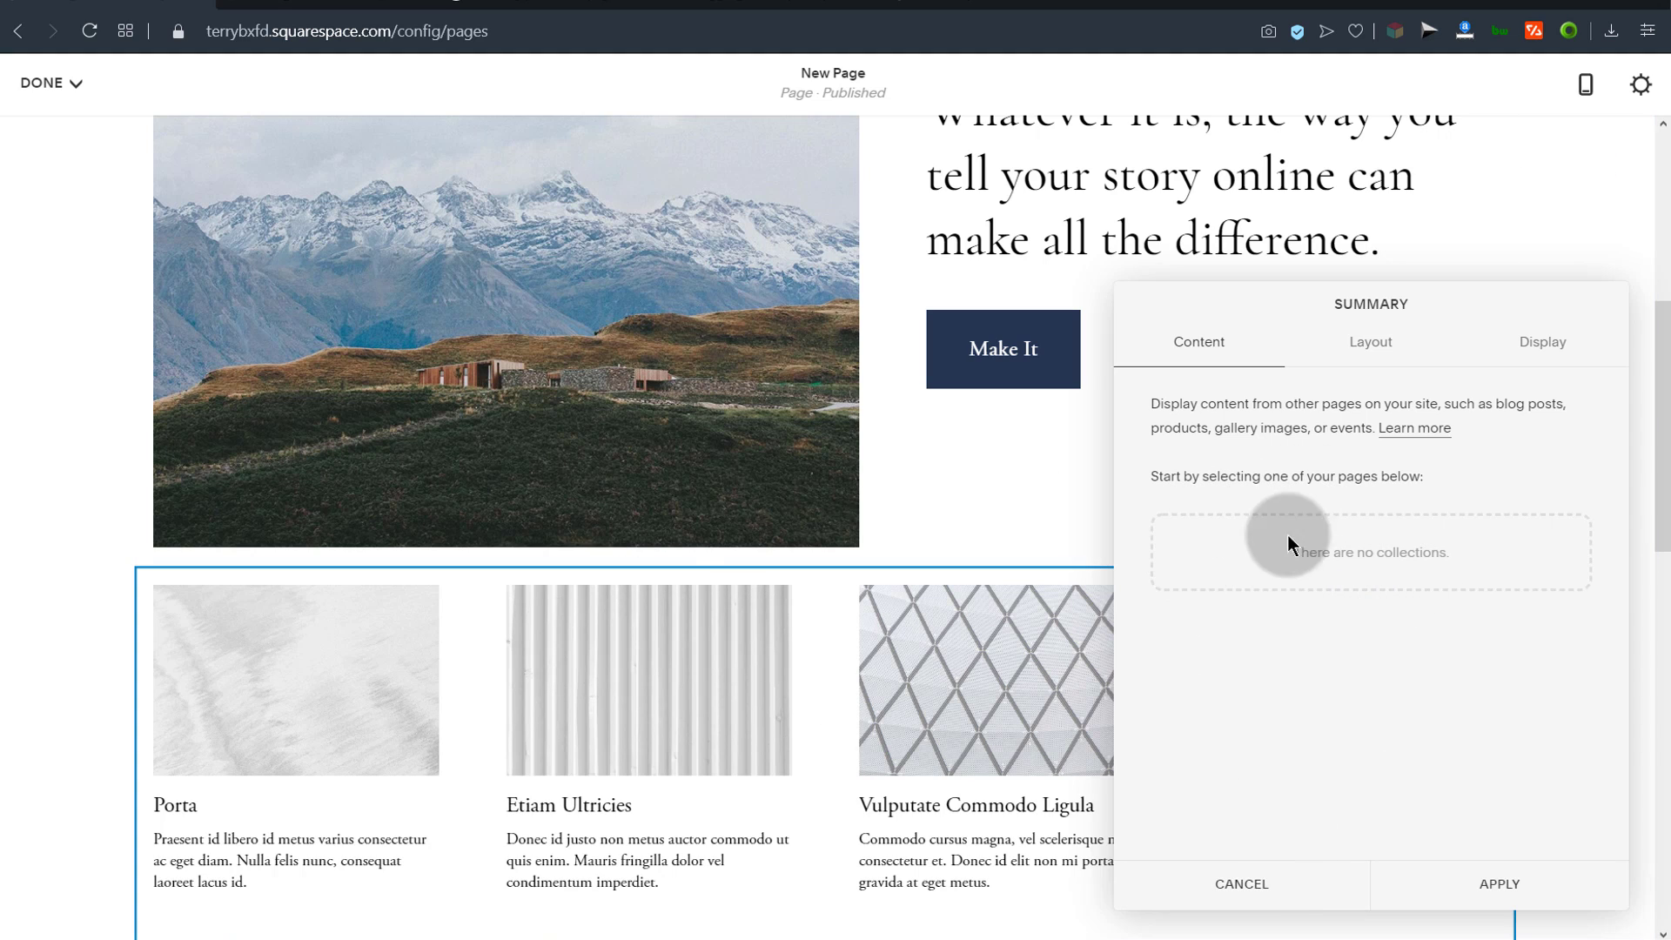
left_click(1246, 892)
left_click(897, 603)
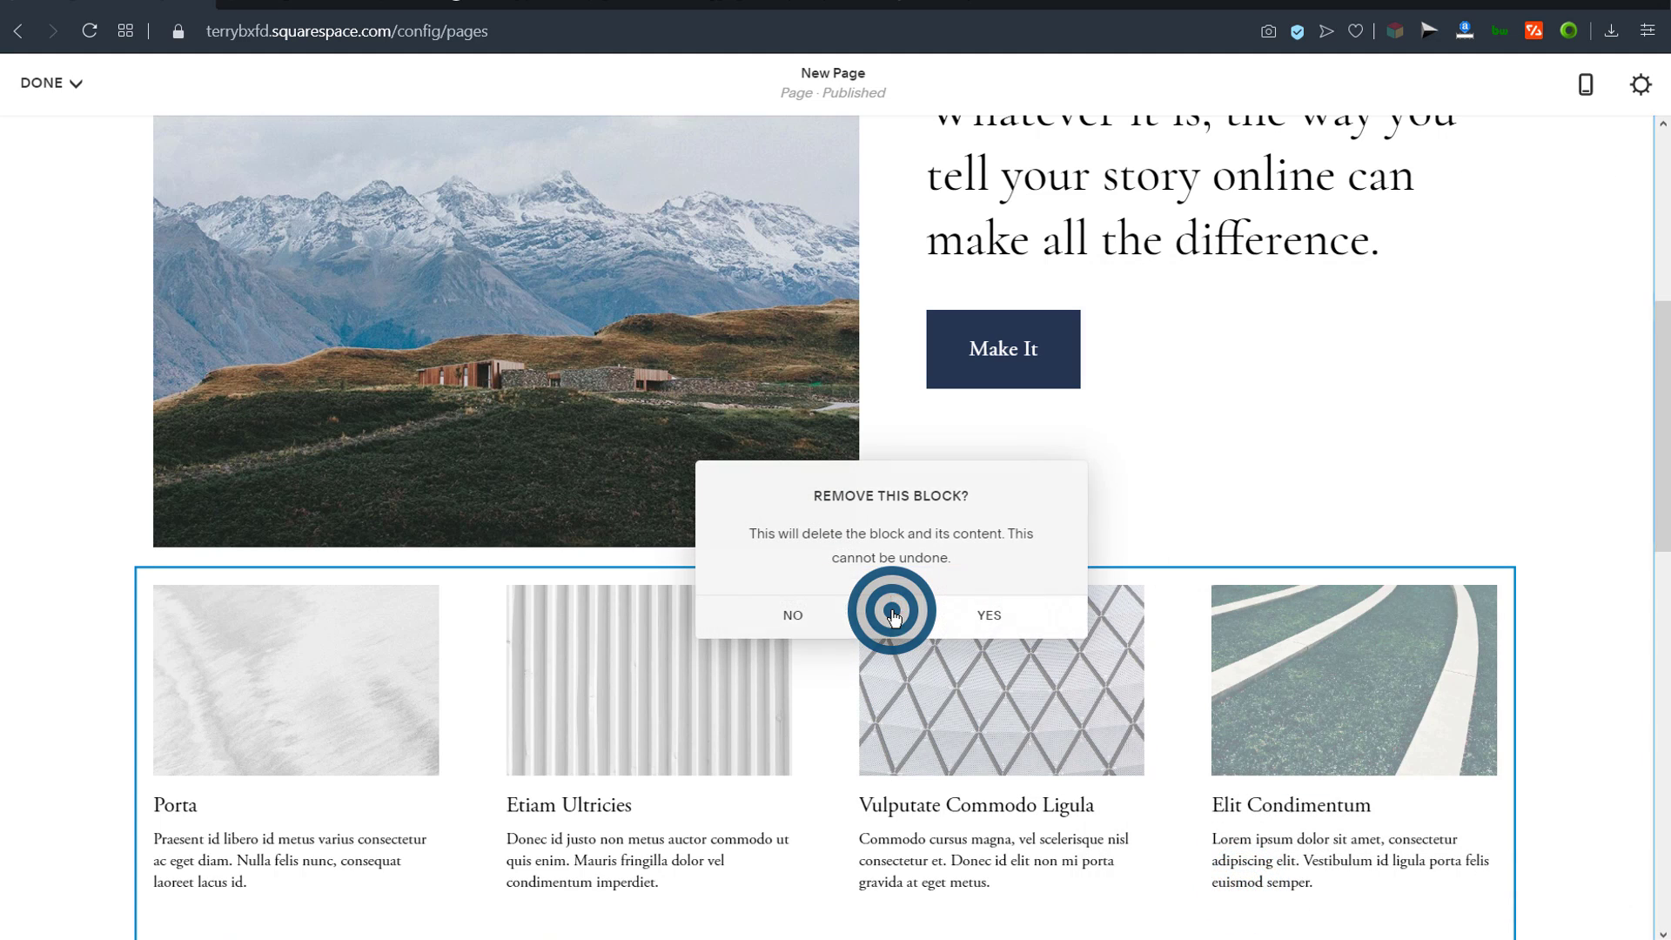
left_click(971, 611)
Step: Delete the mountain image block from the section
left_click(731, 440)
scroll(656, 440, "up", 3)
scroll(1137, 442, "up", 4)
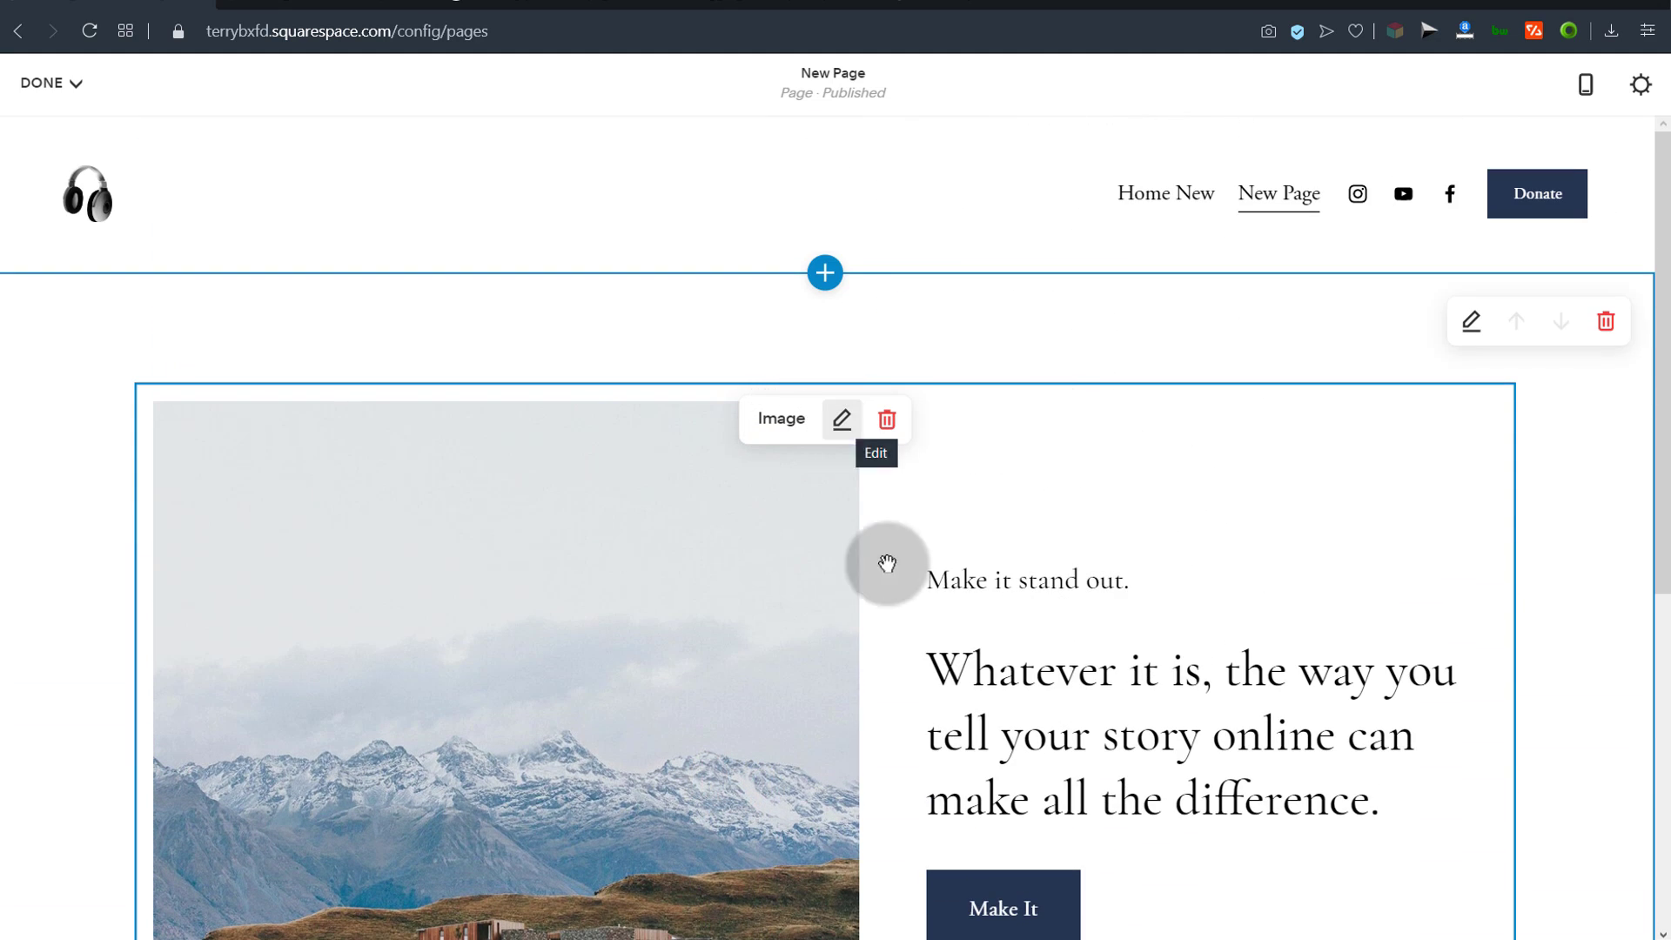
scroll(698, 596, "down", 6)
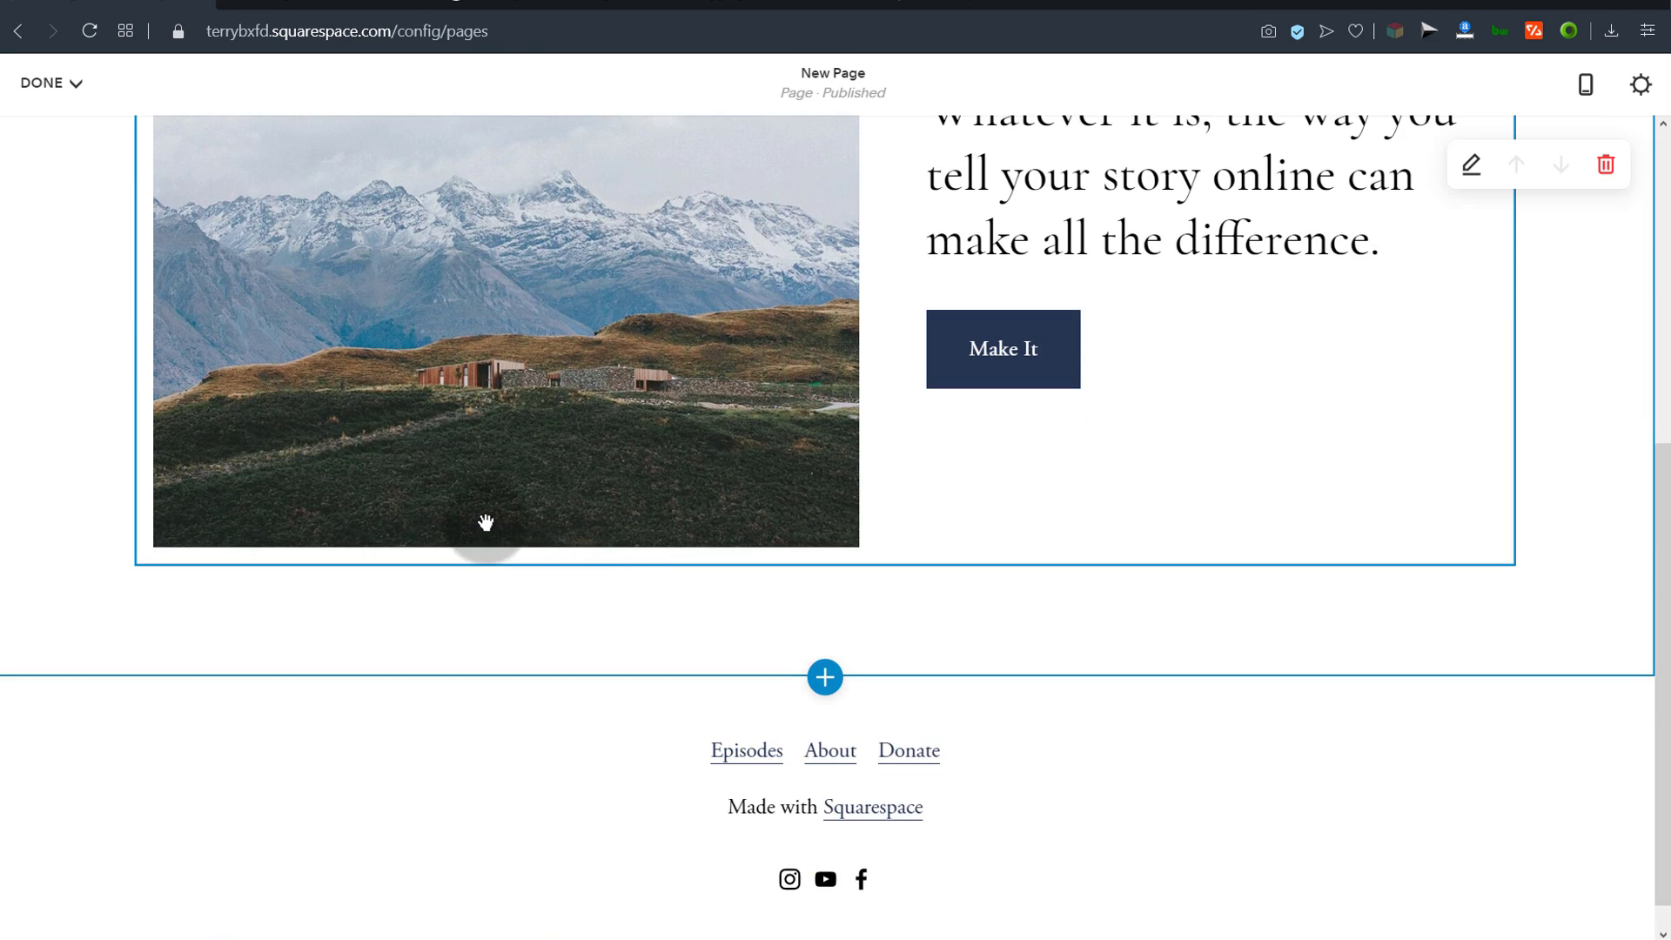
scroll(86, 493, "up", 4)
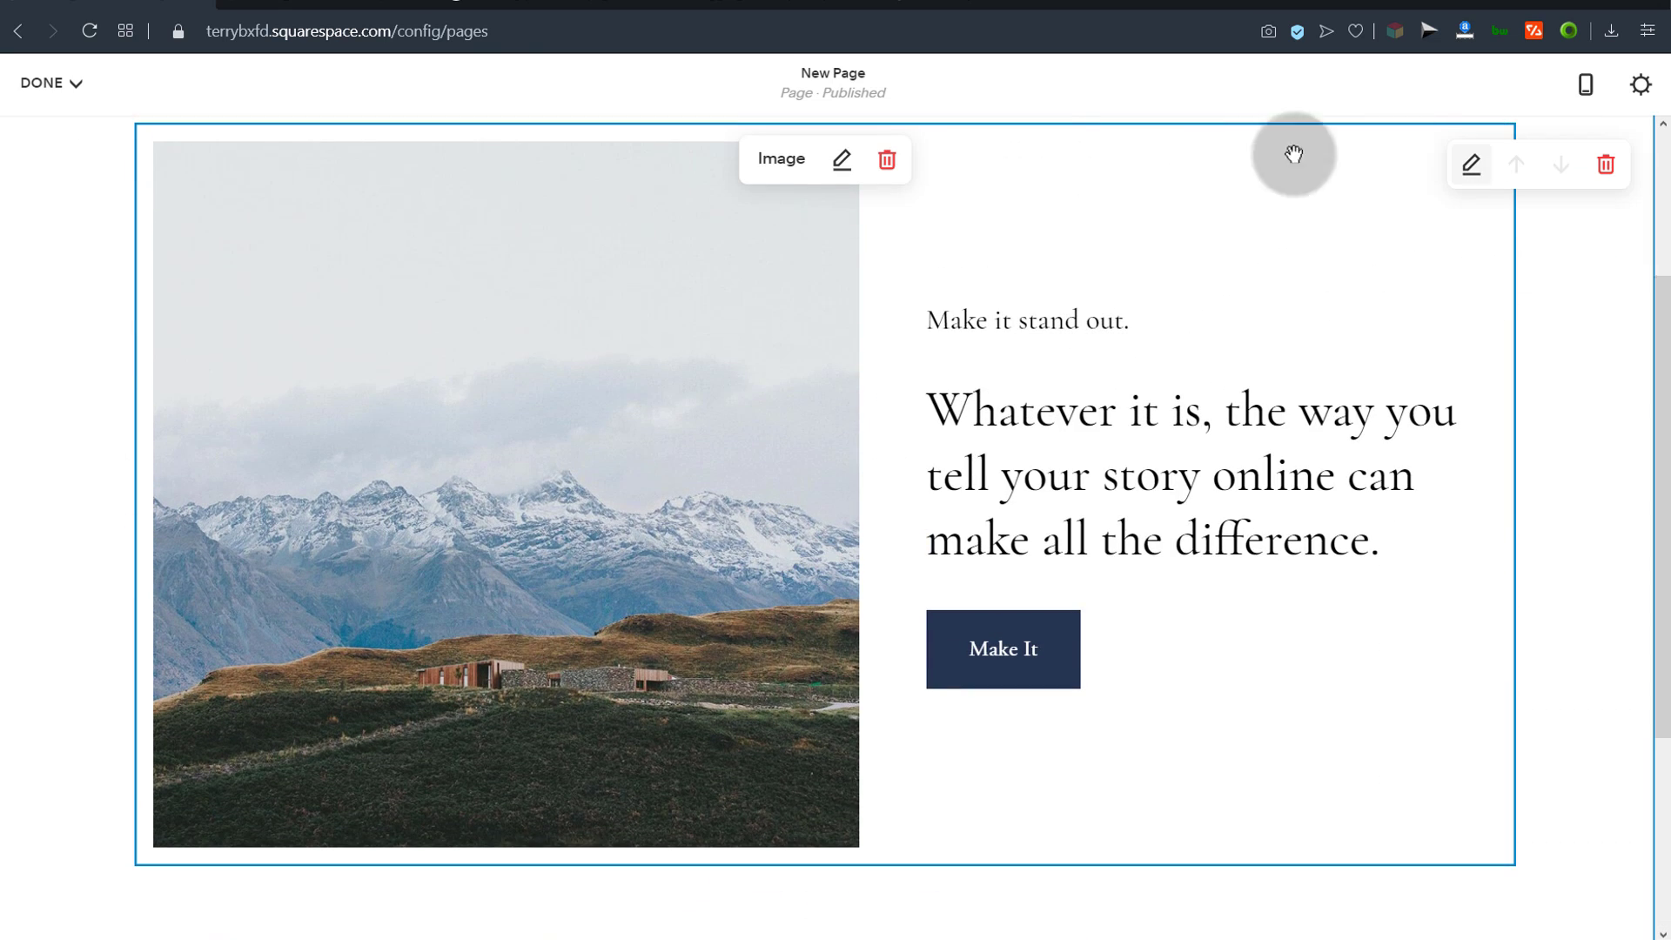
left_click(886, 165)
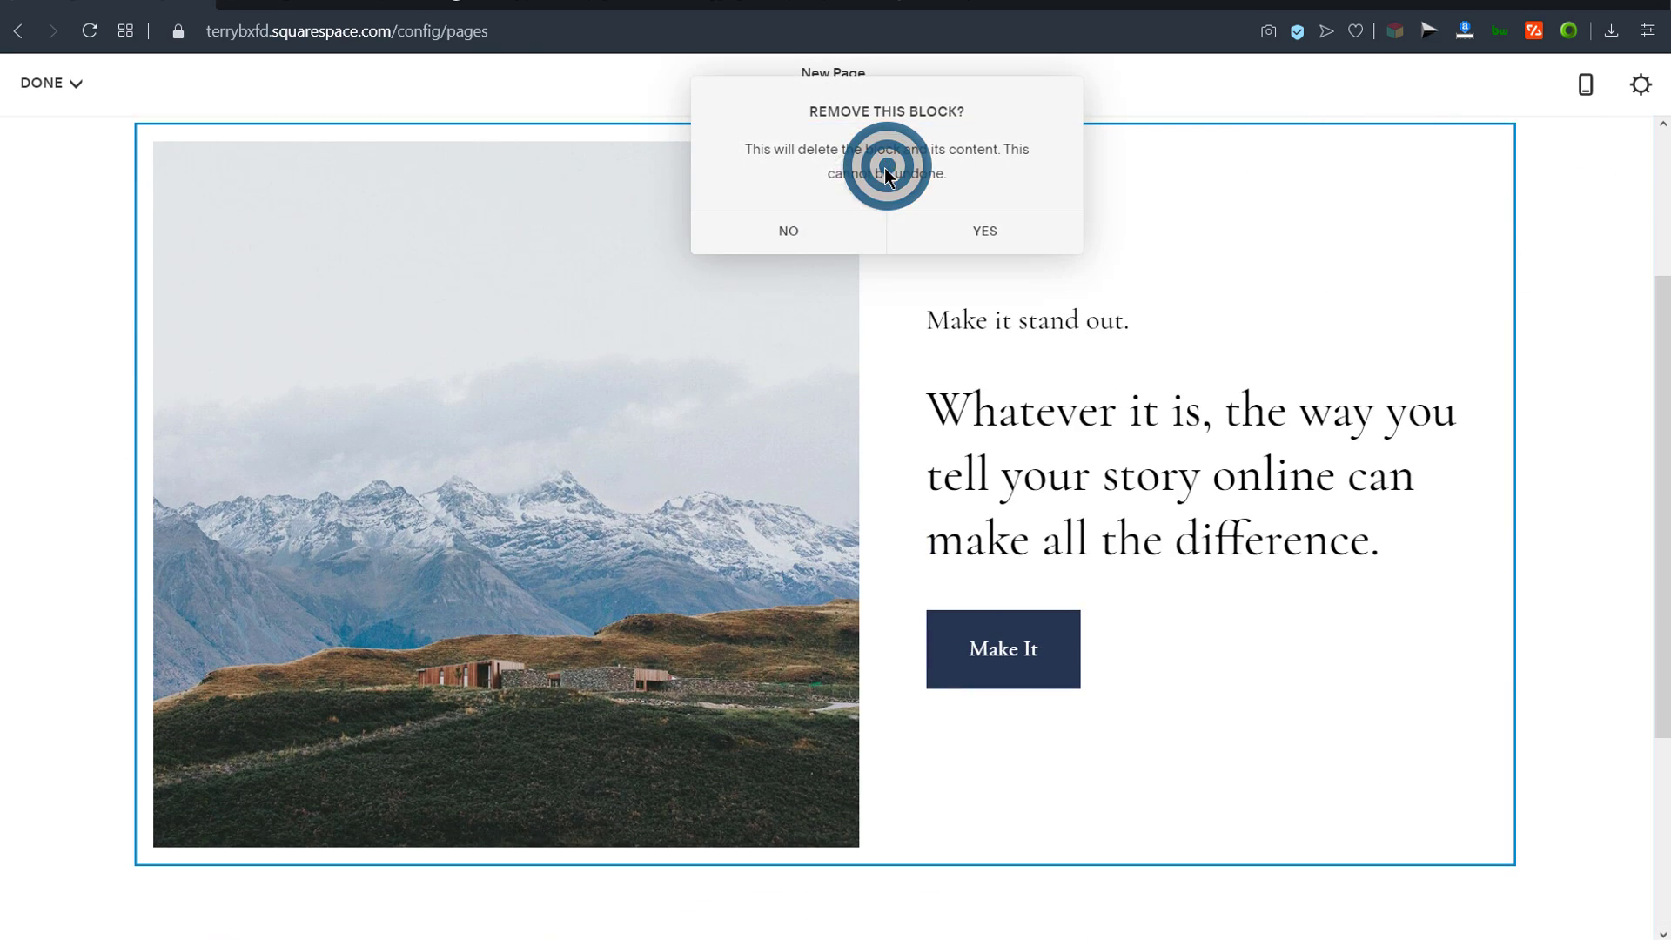
left_click(985, 229)
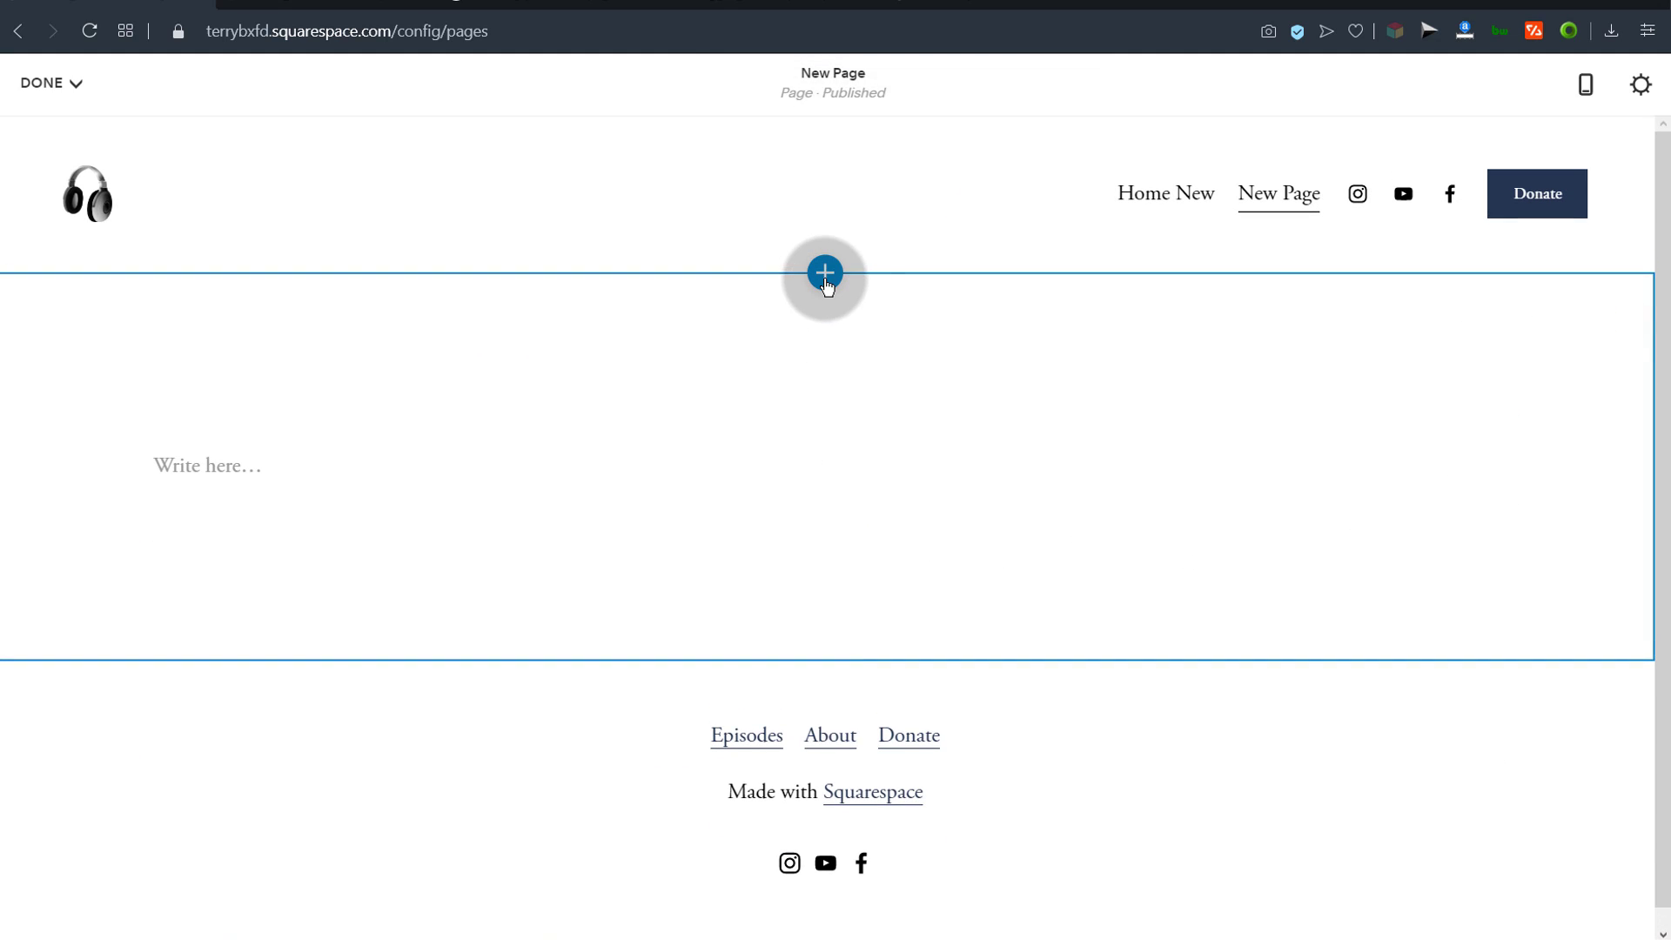
left_click(820, 274)
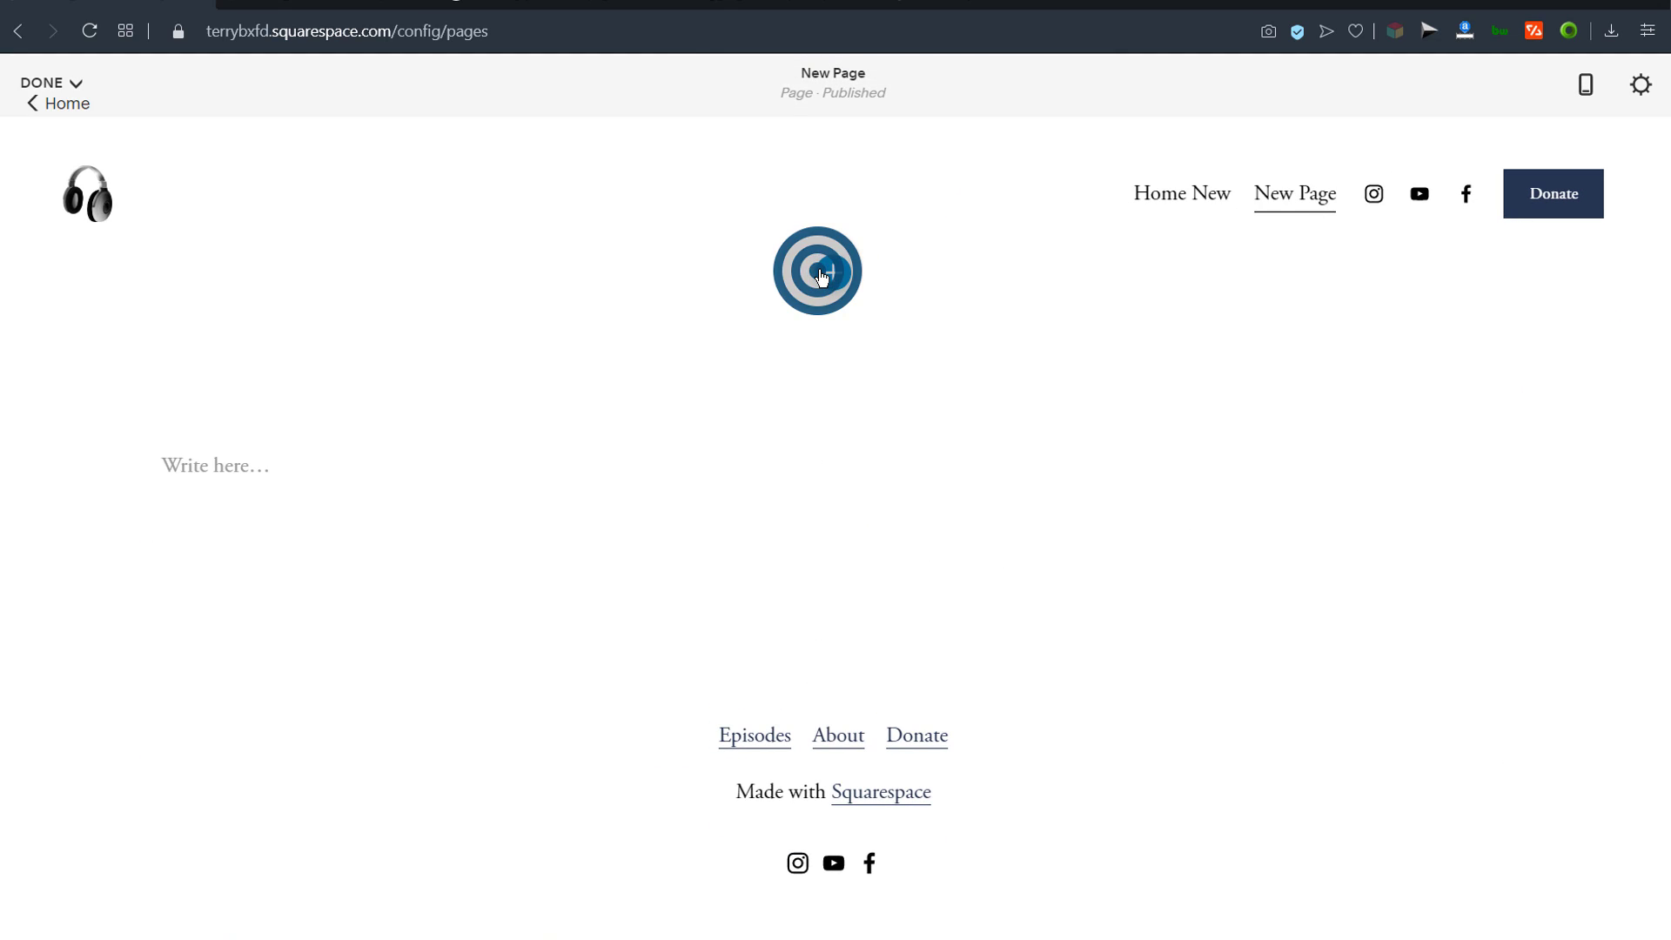
scroll(739, 330, "down", 5)
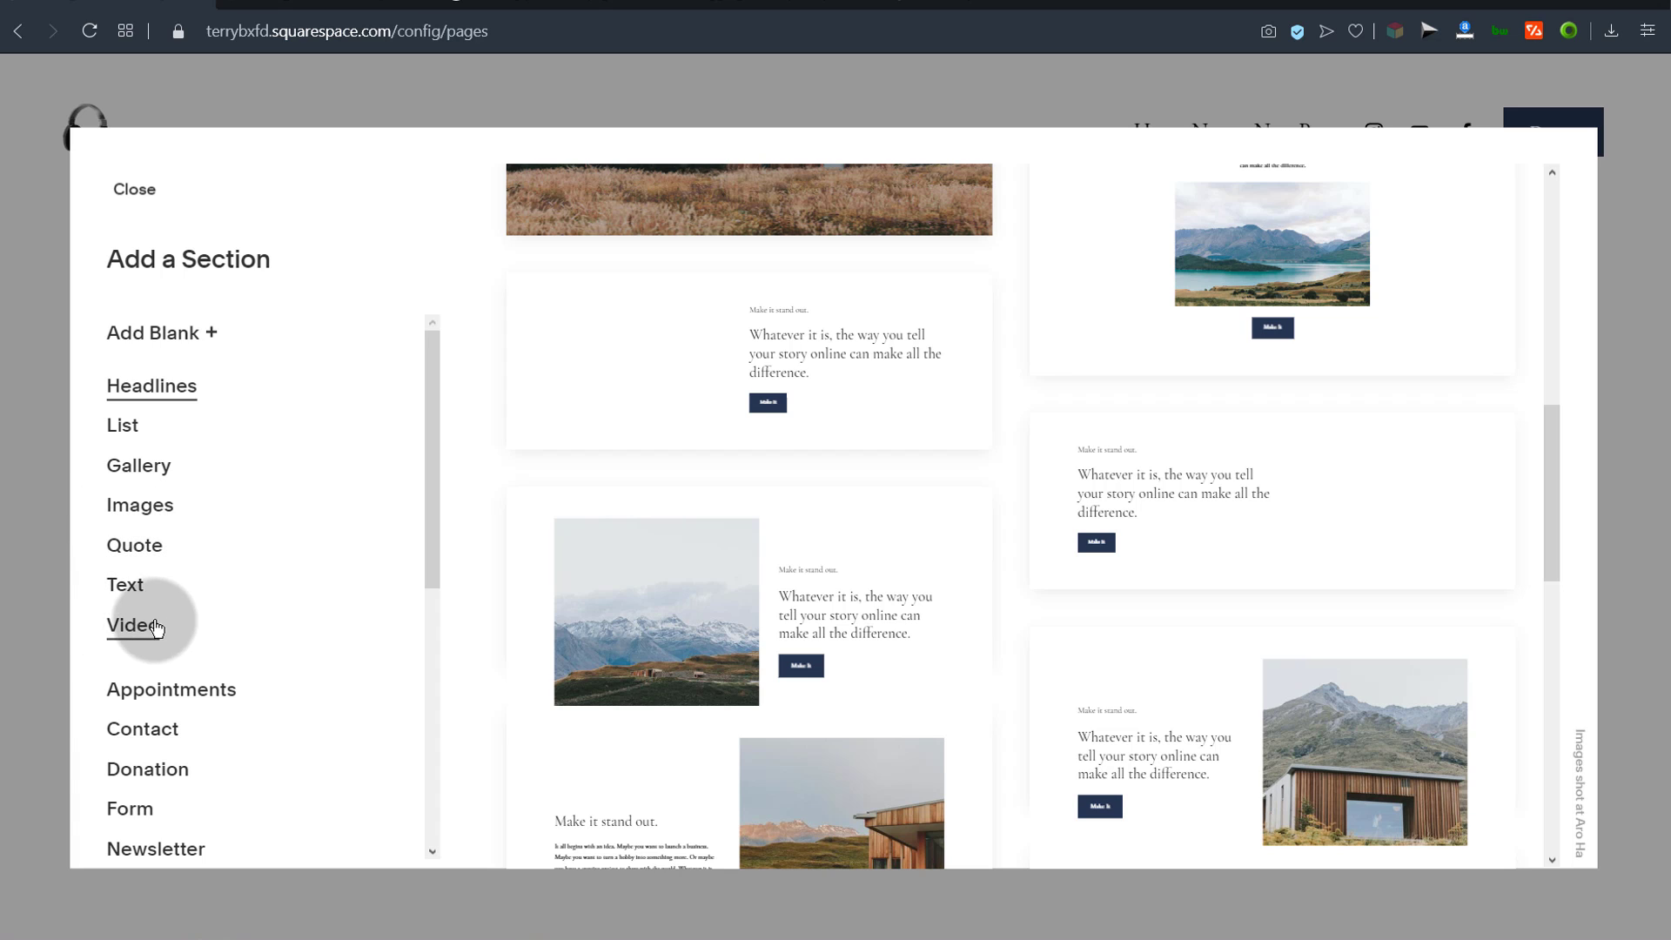
scroll(131, 705, "down", 3)
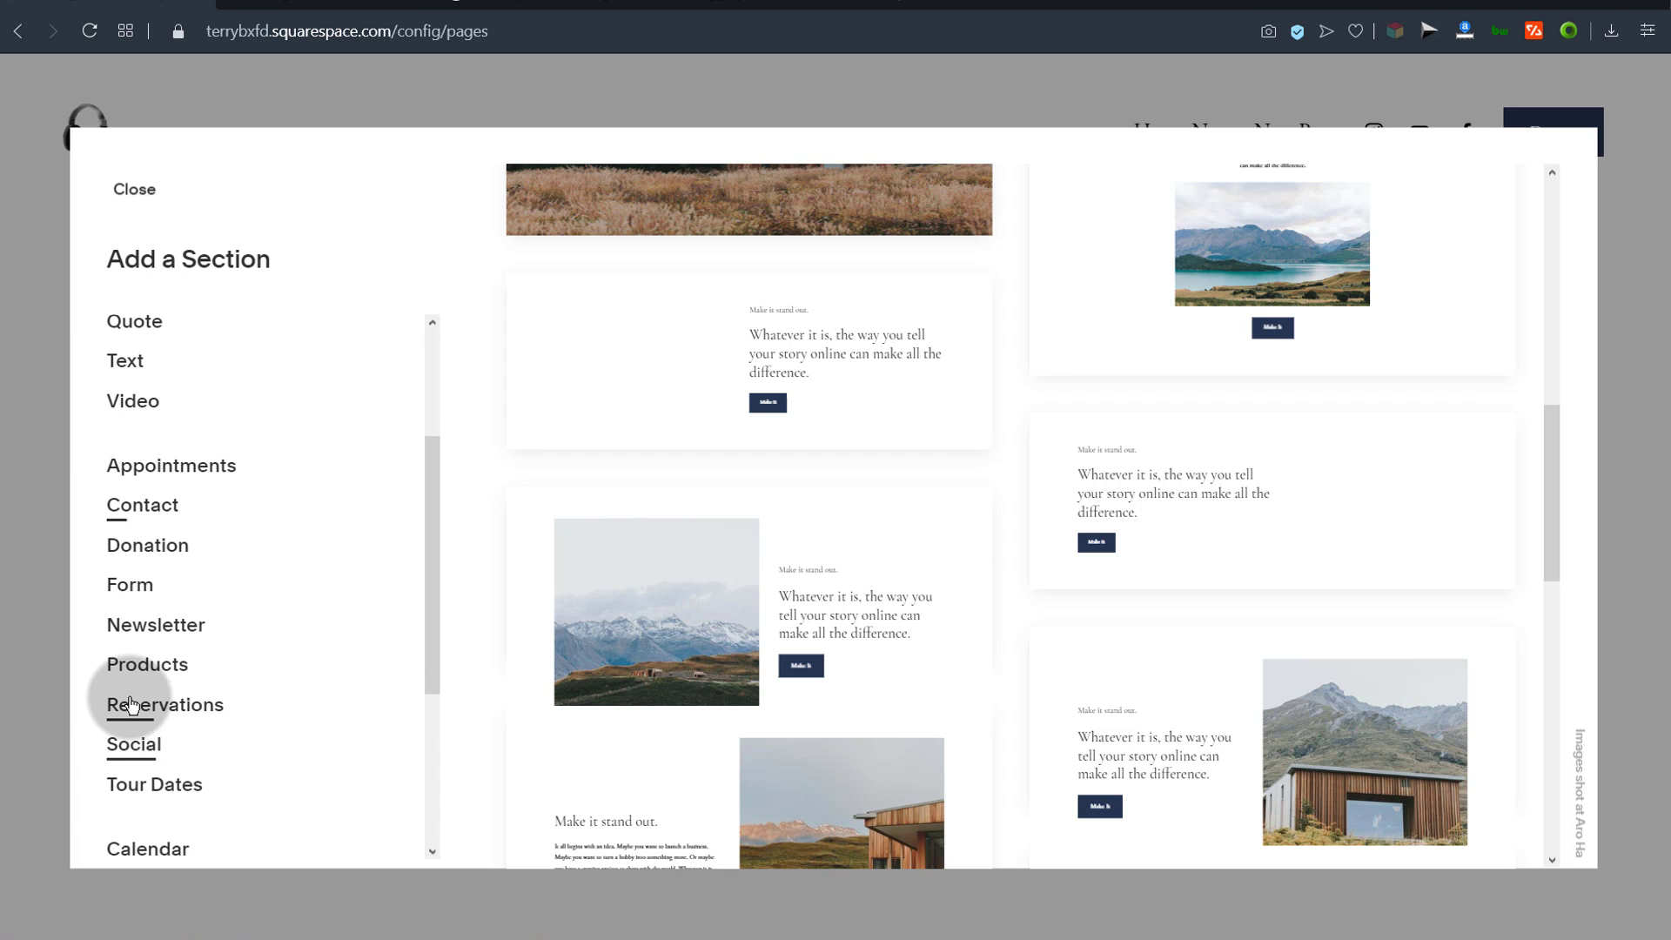
scroll(139, 679, "up", 3)
scroll(130, 700, "down", 4)
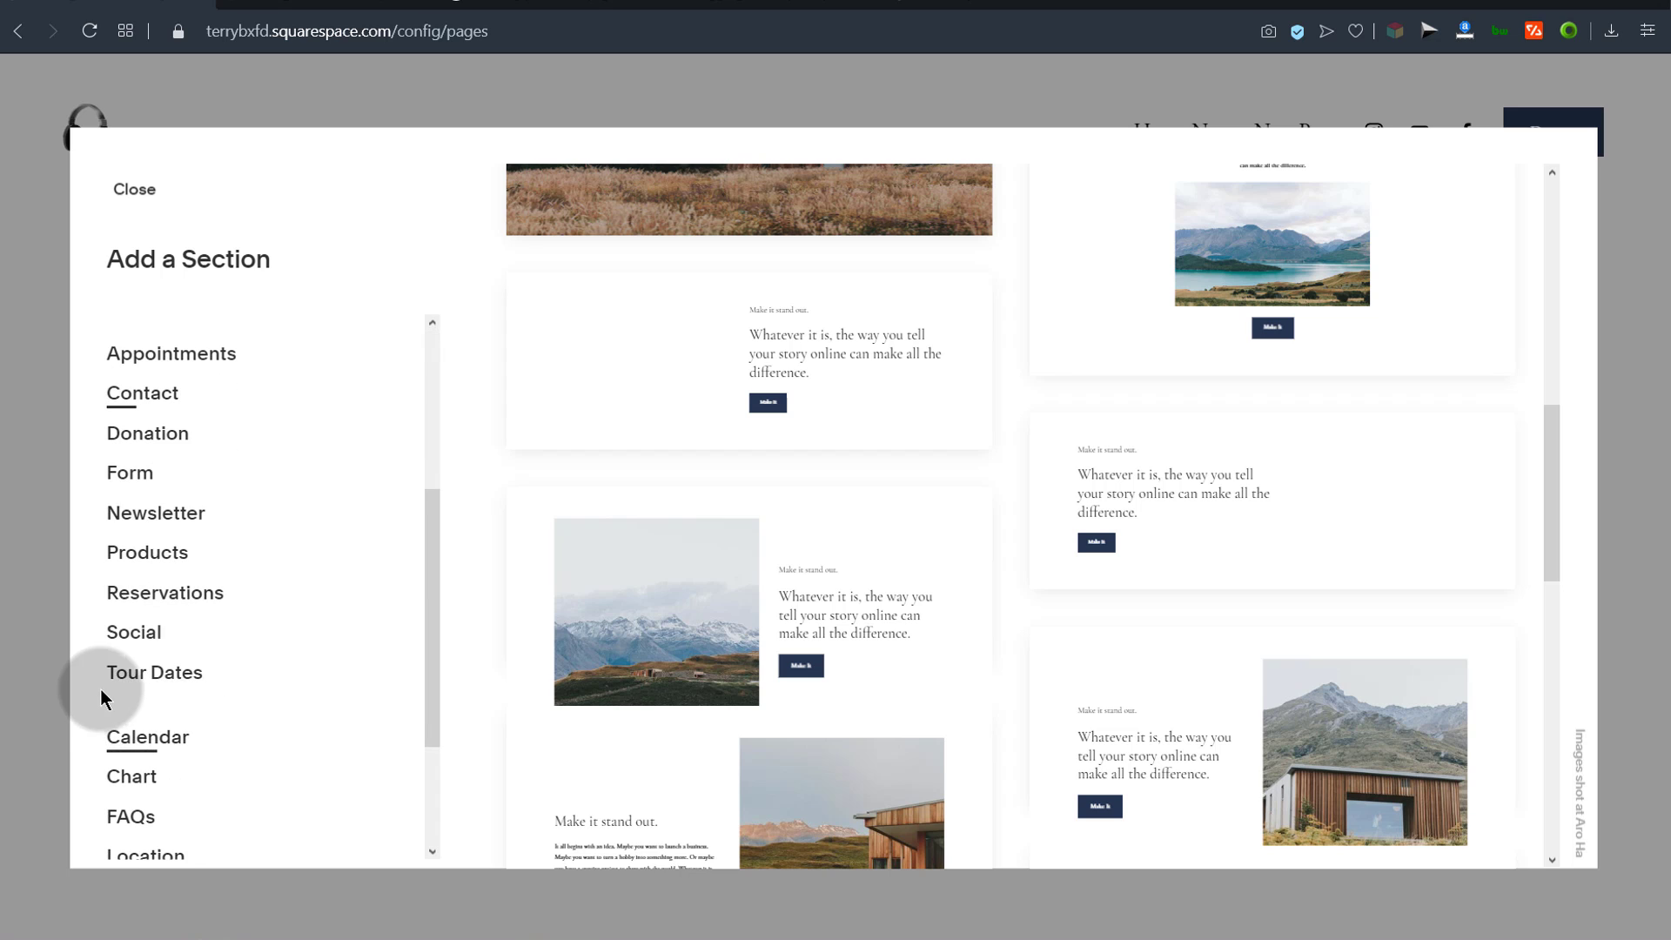
scroll(174, 648, "up", 3)
scroll(131, 509, "down", 3)
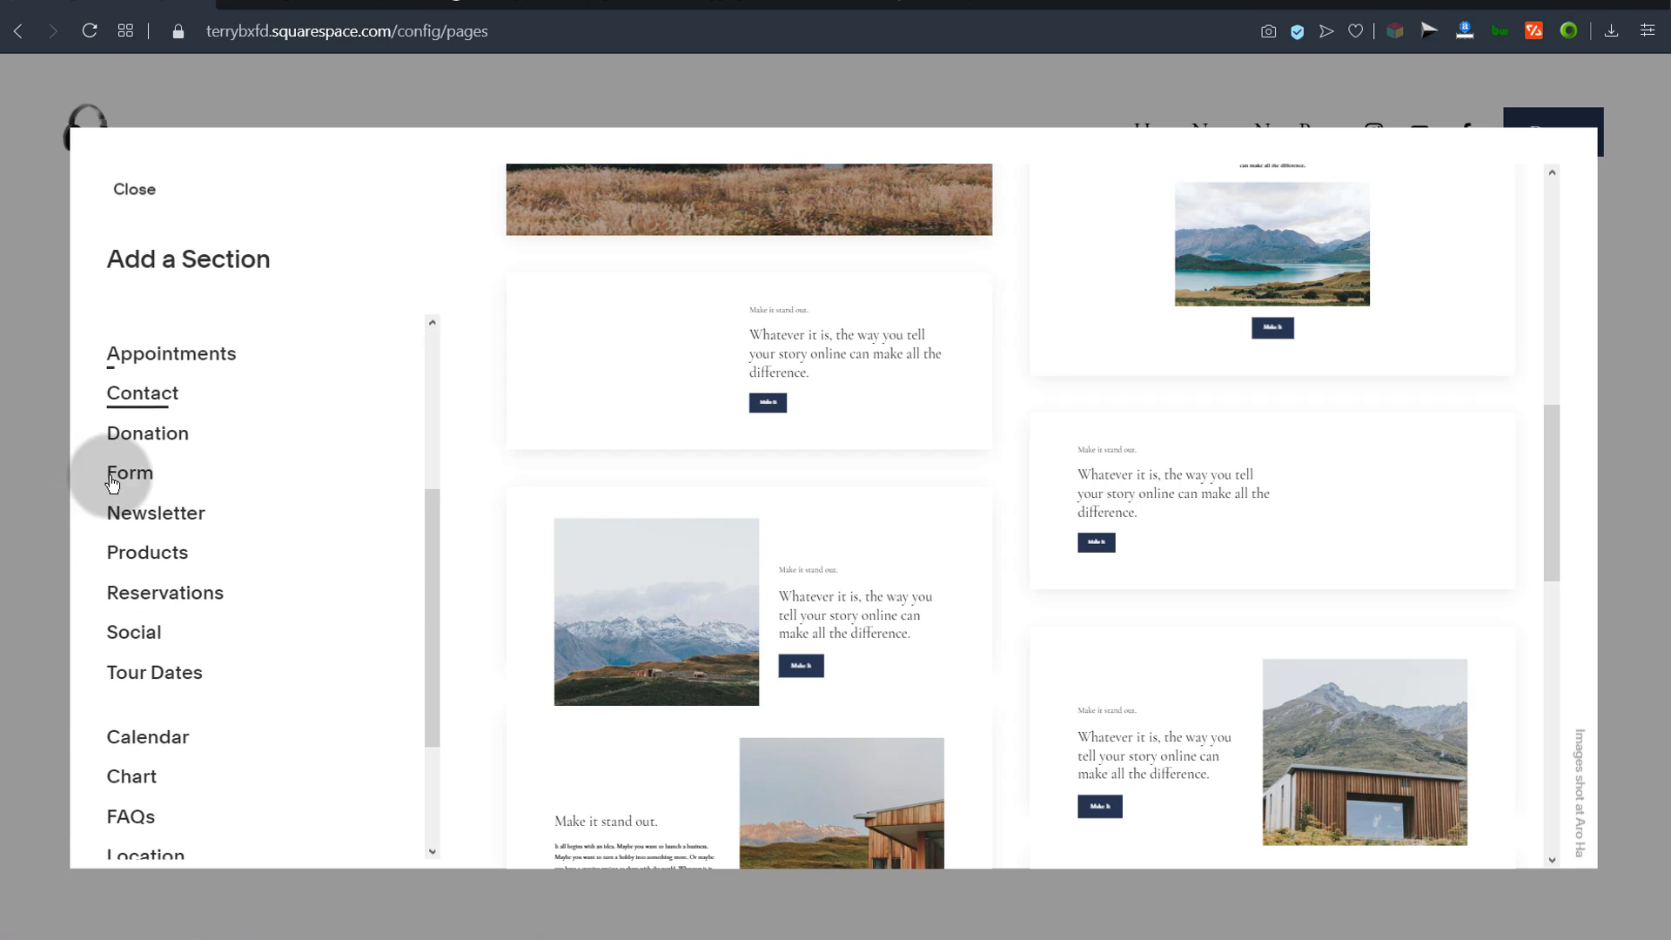
scroll(165, 748, "down", 3)
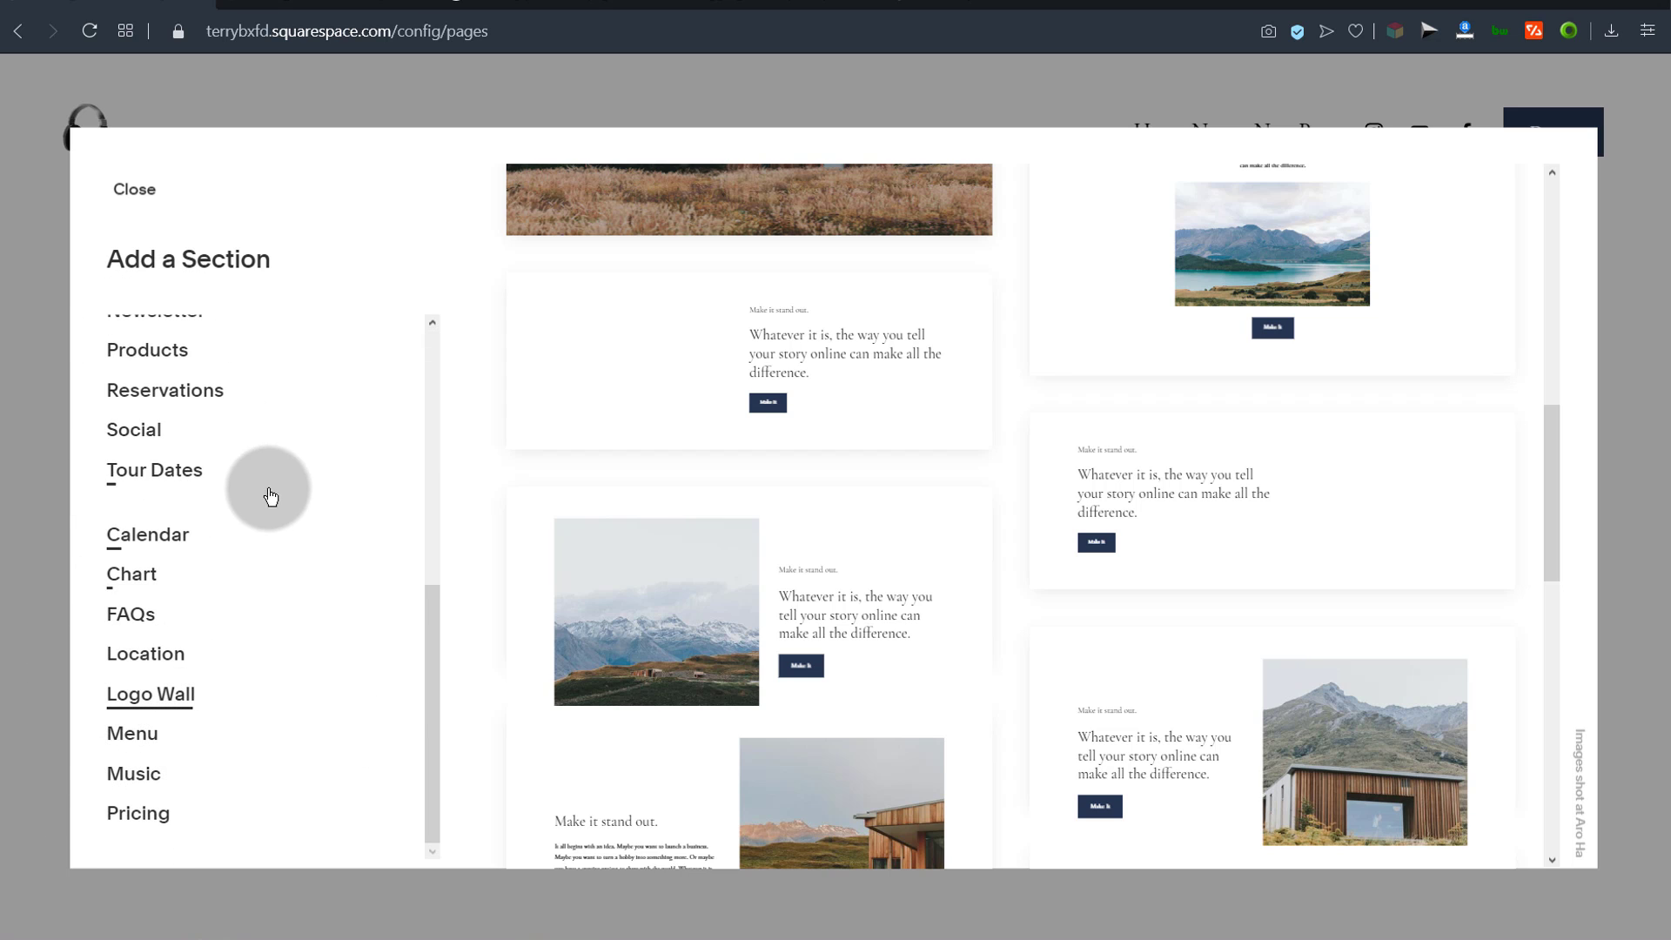
scroll(265, 496, "up", 8)
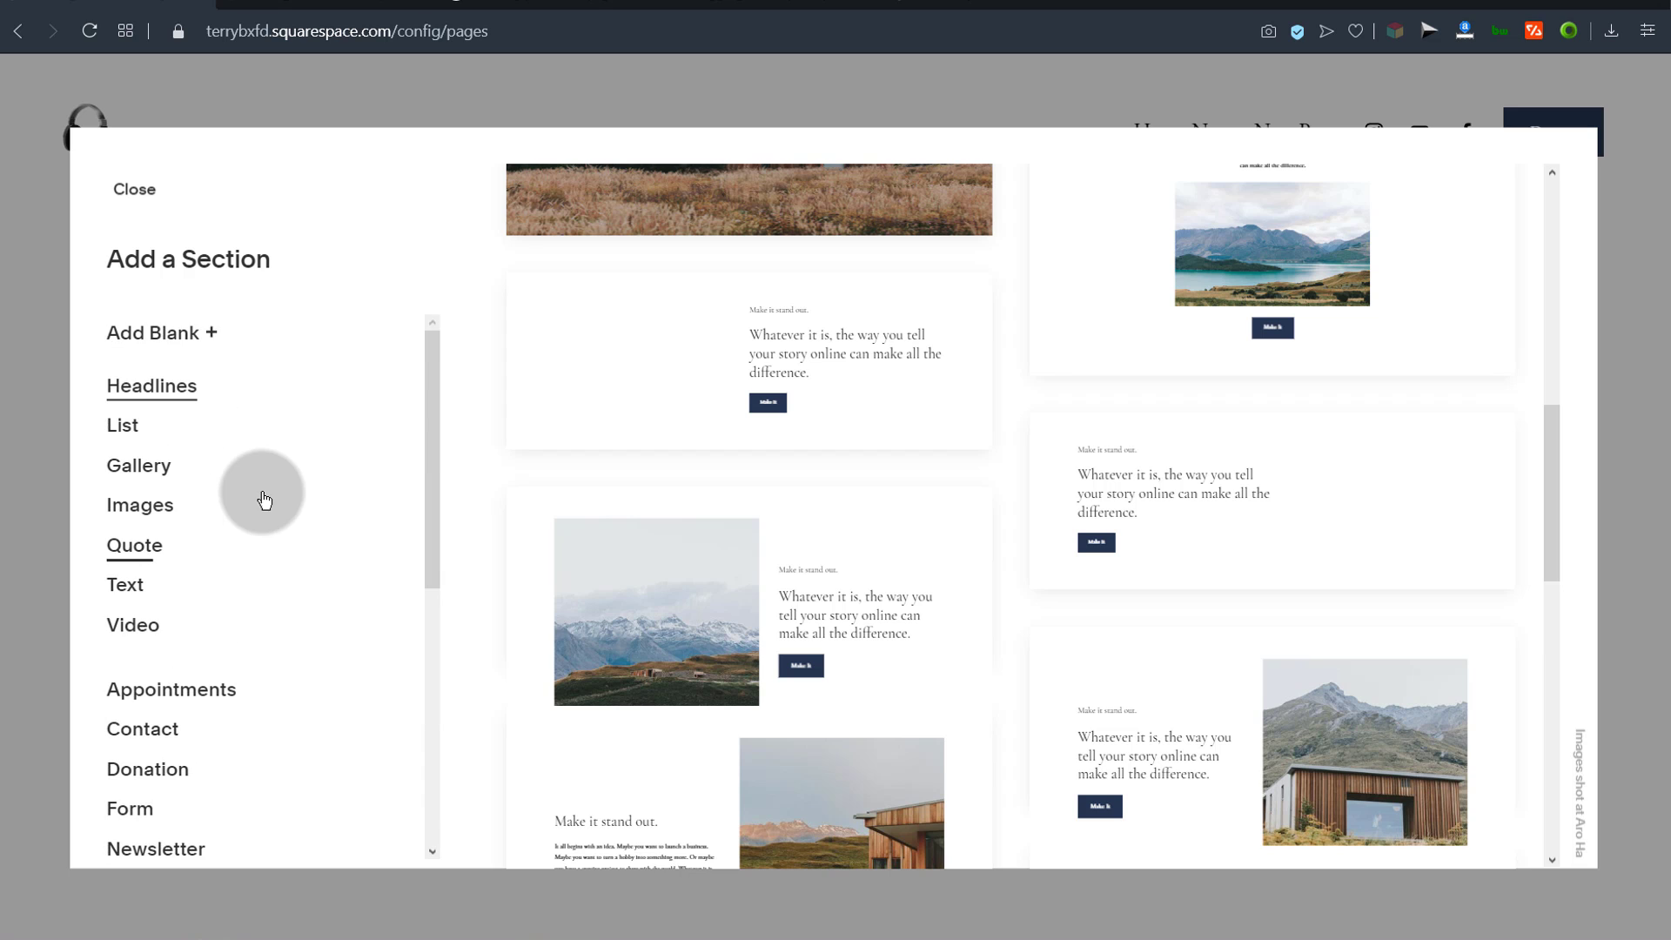
left_click(208, 335)
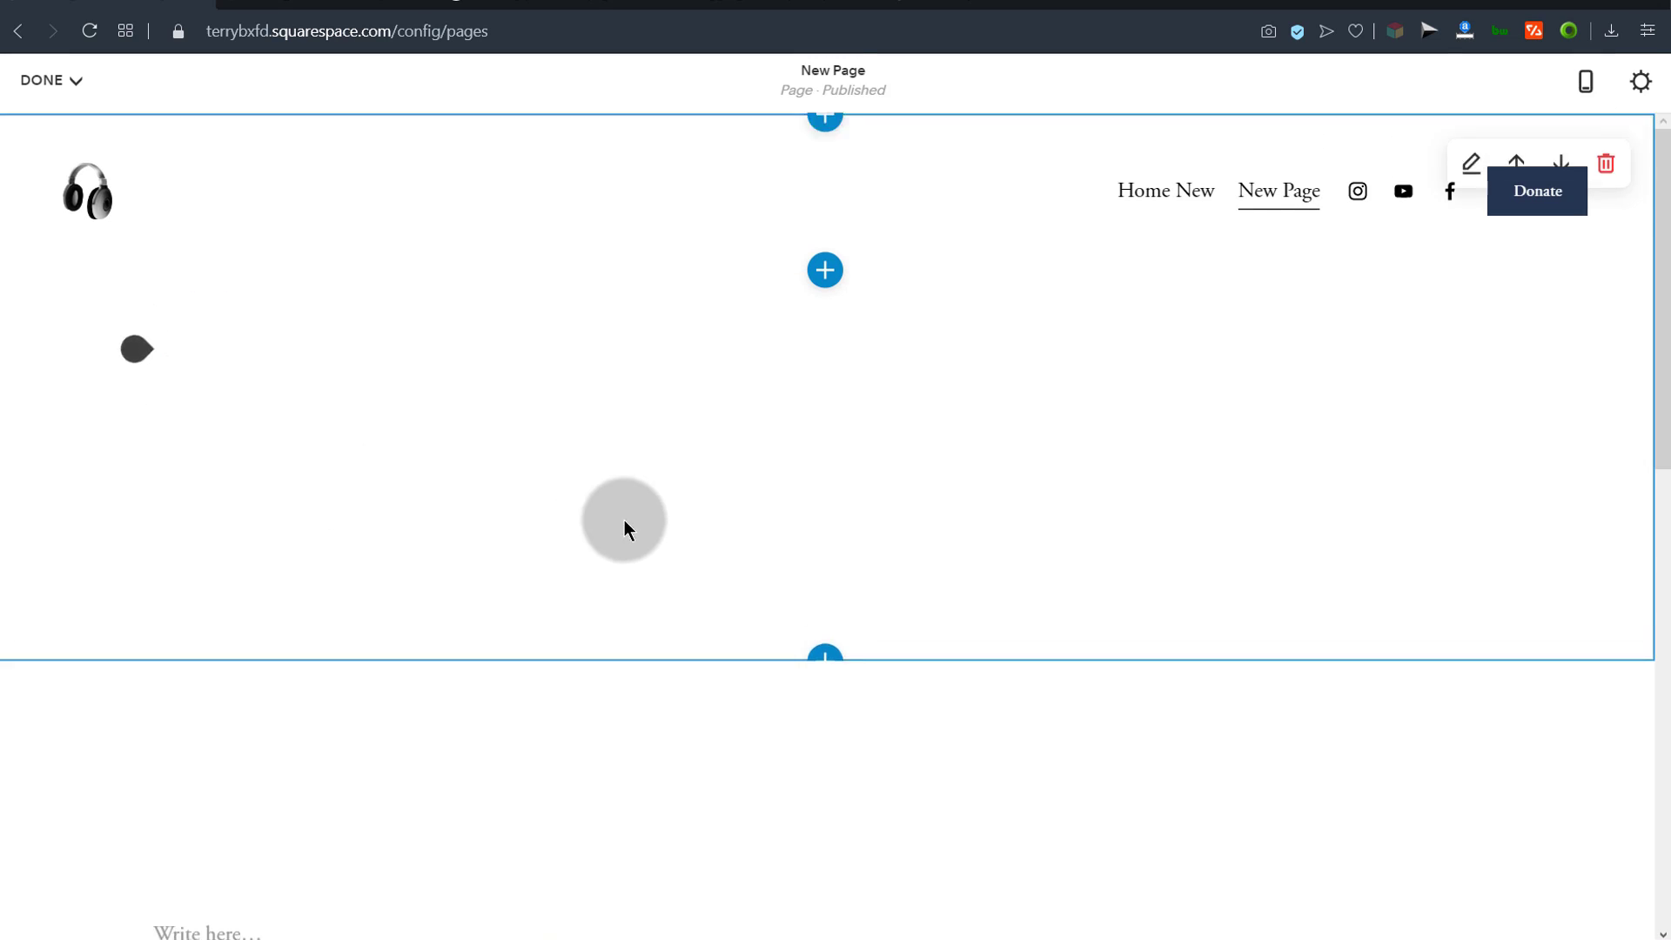
scroll(779, 730, "down", 4)
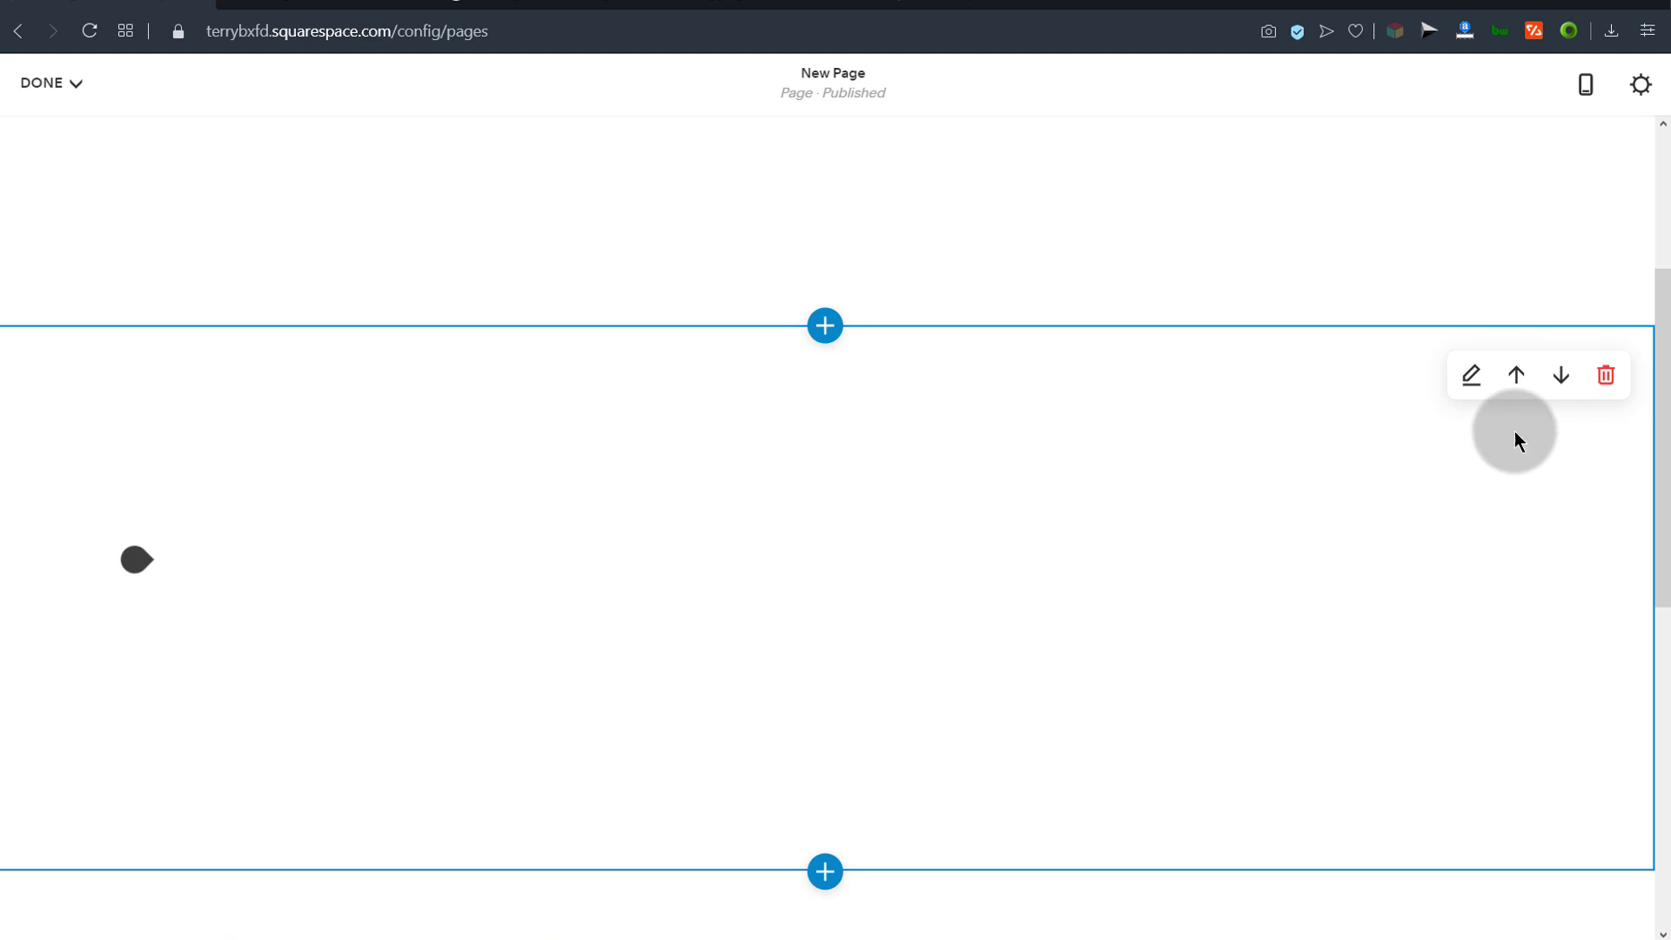
left_click(1605, 375)
left_click(928, 574)
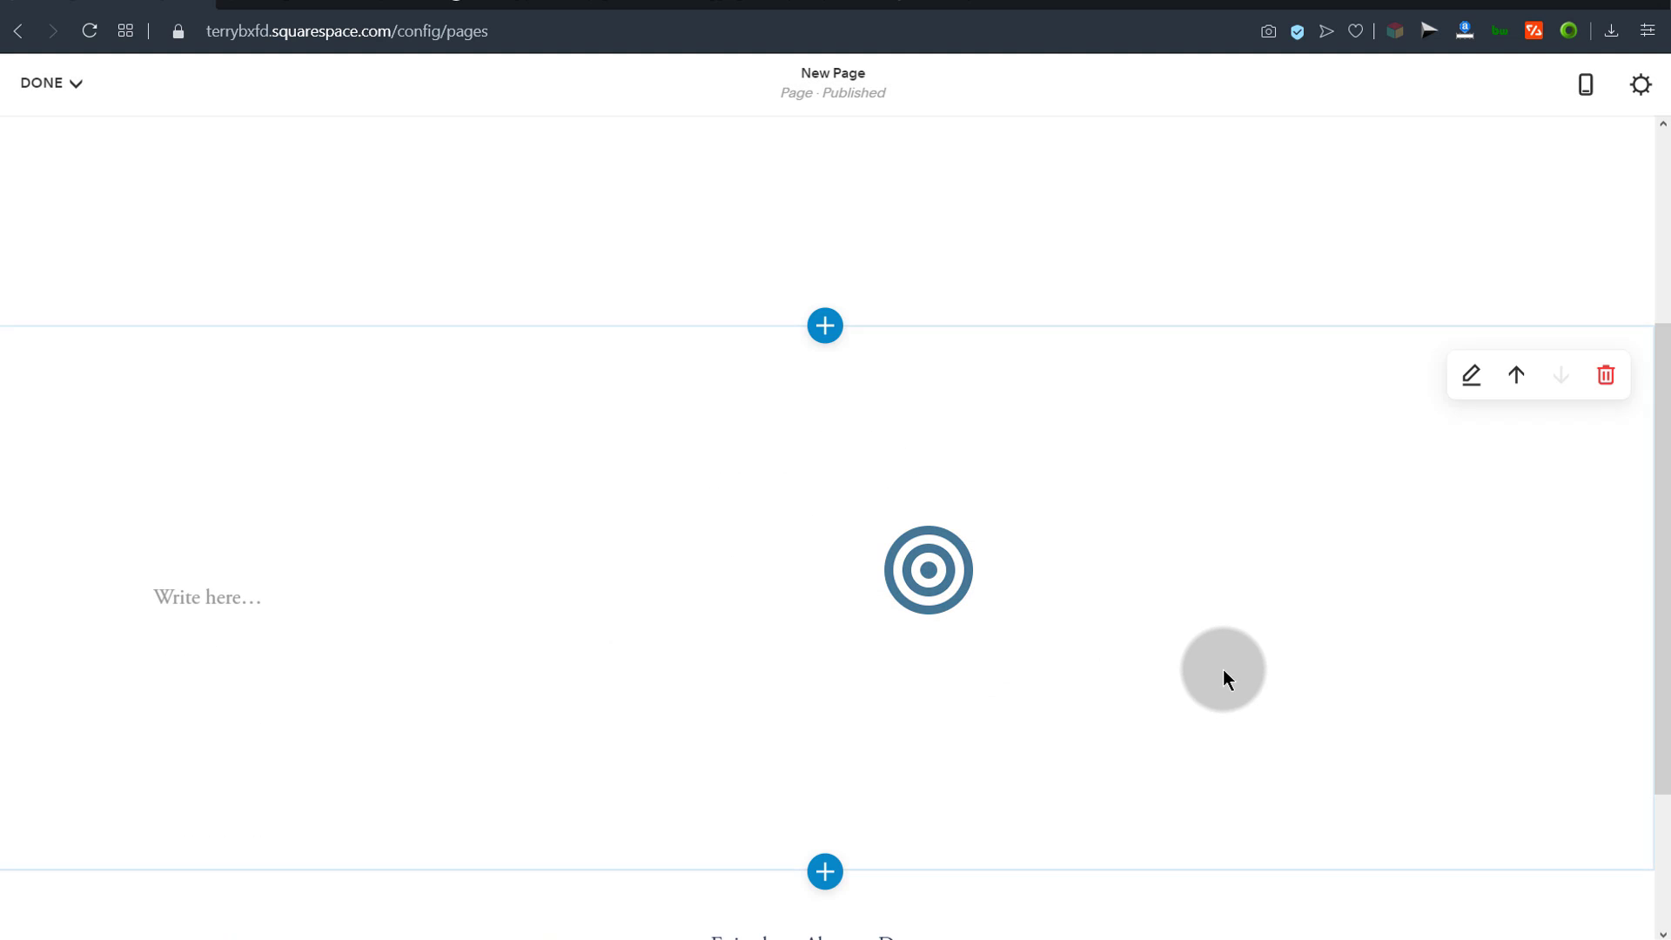
left_click(1606, 376)
left_click(919, 564)
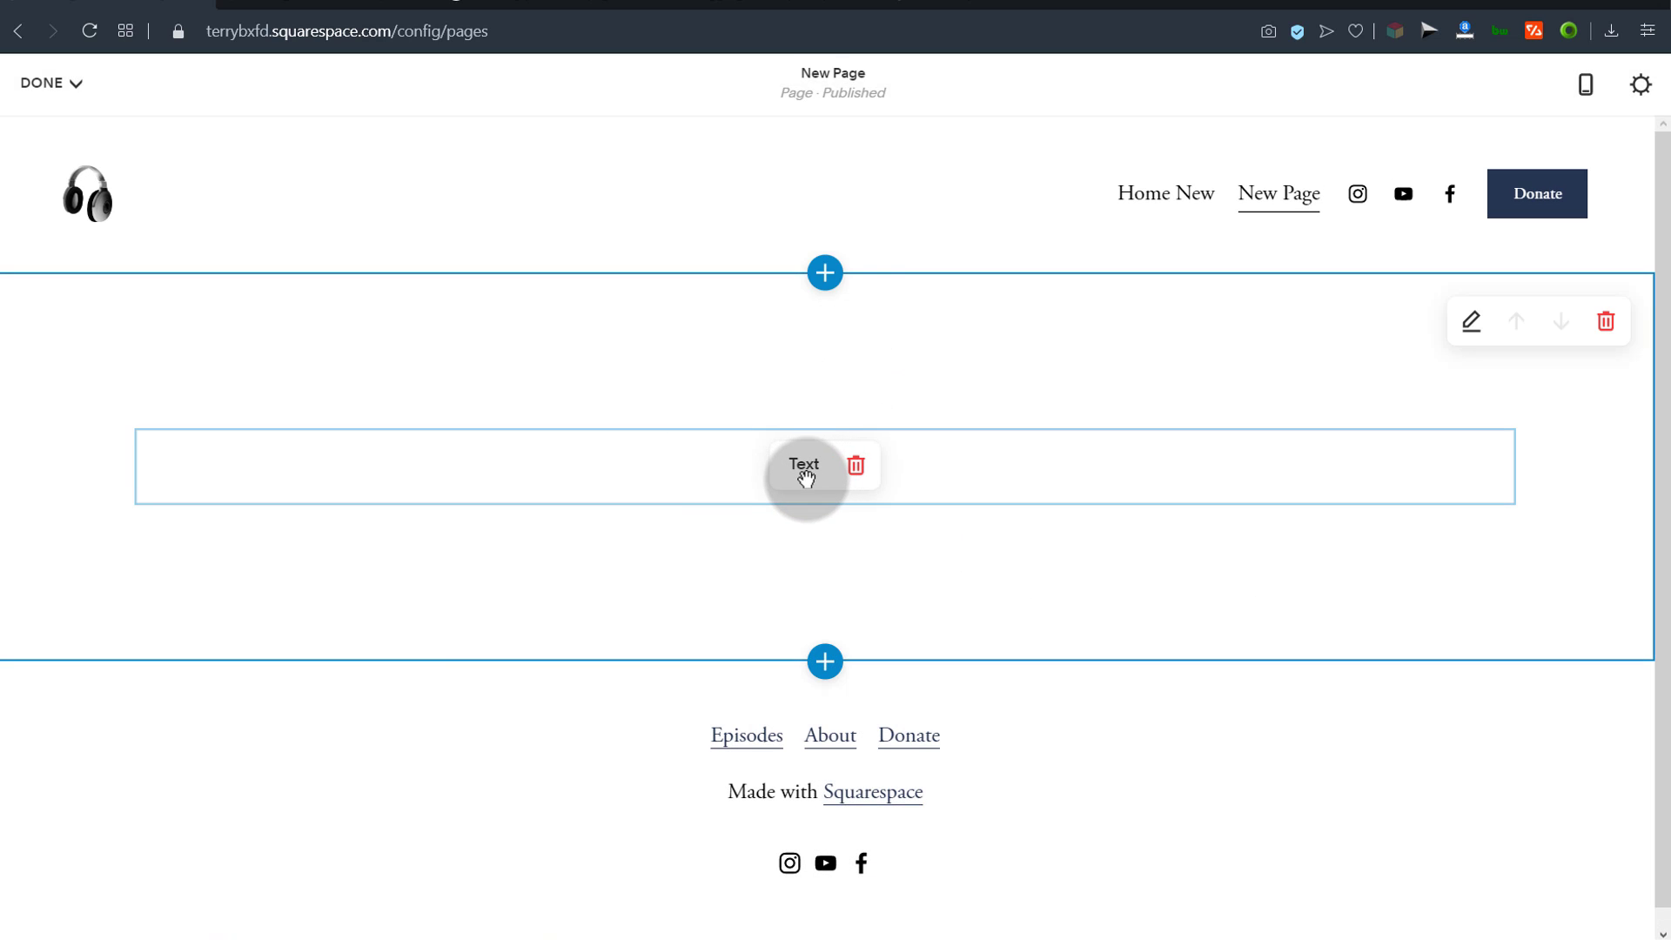
Step: Move the empty text block, then upload the Kotlin PNG from Pictures into a new image block
left_click_drag(804, 469, 137, 506)
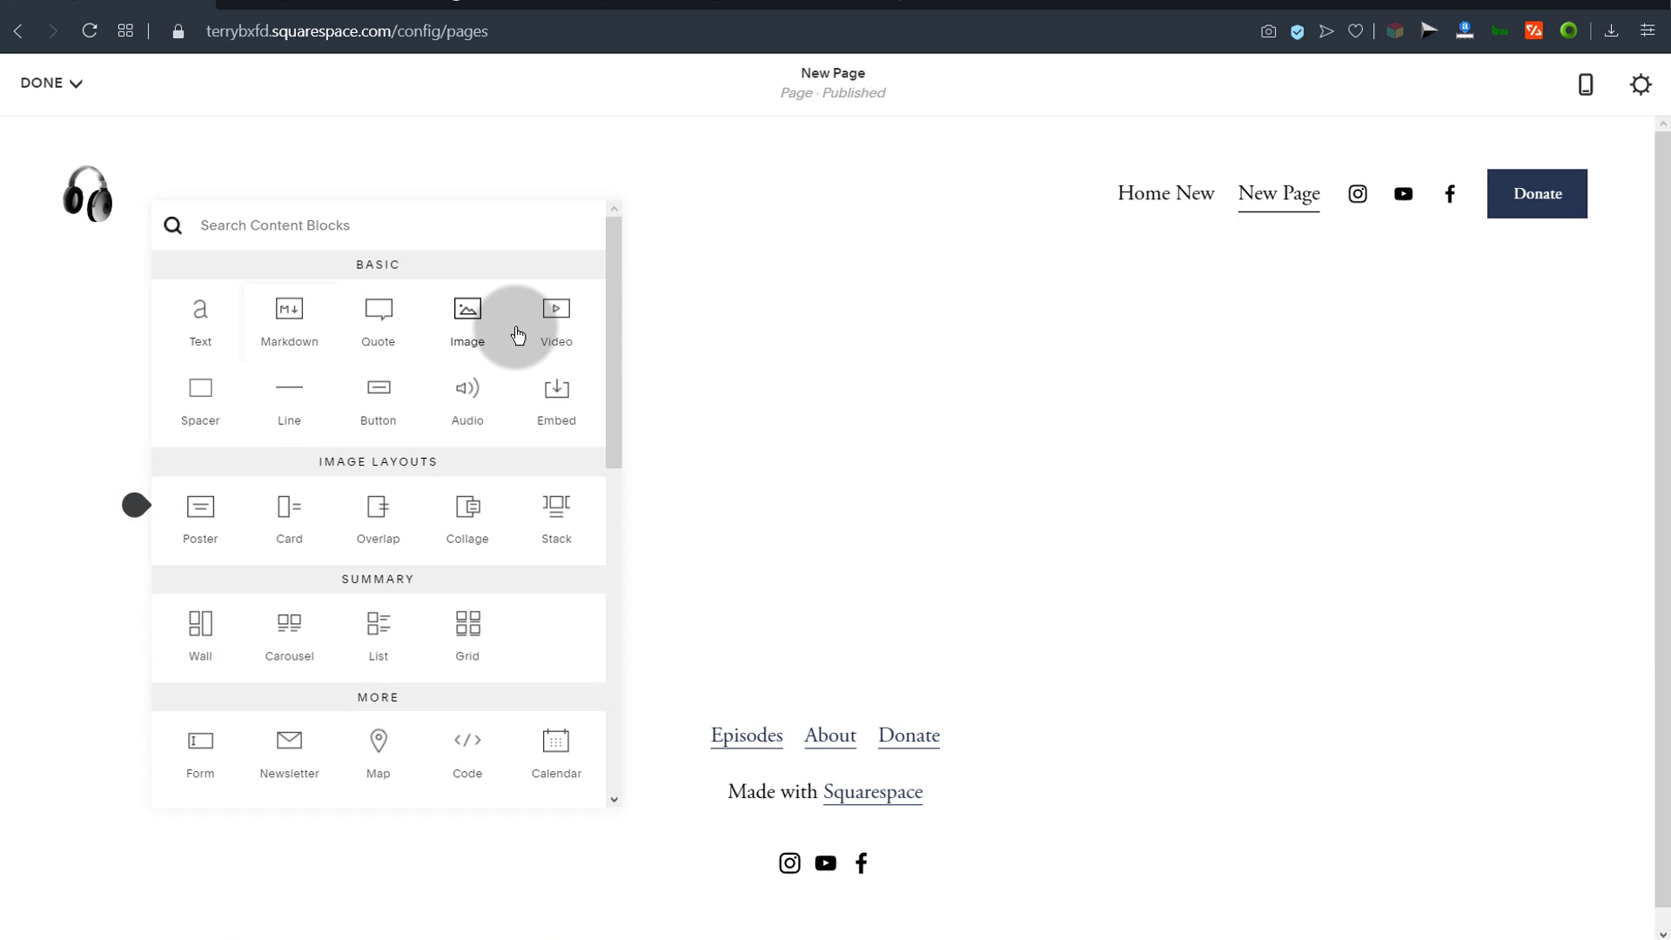
left_click(470, 311)
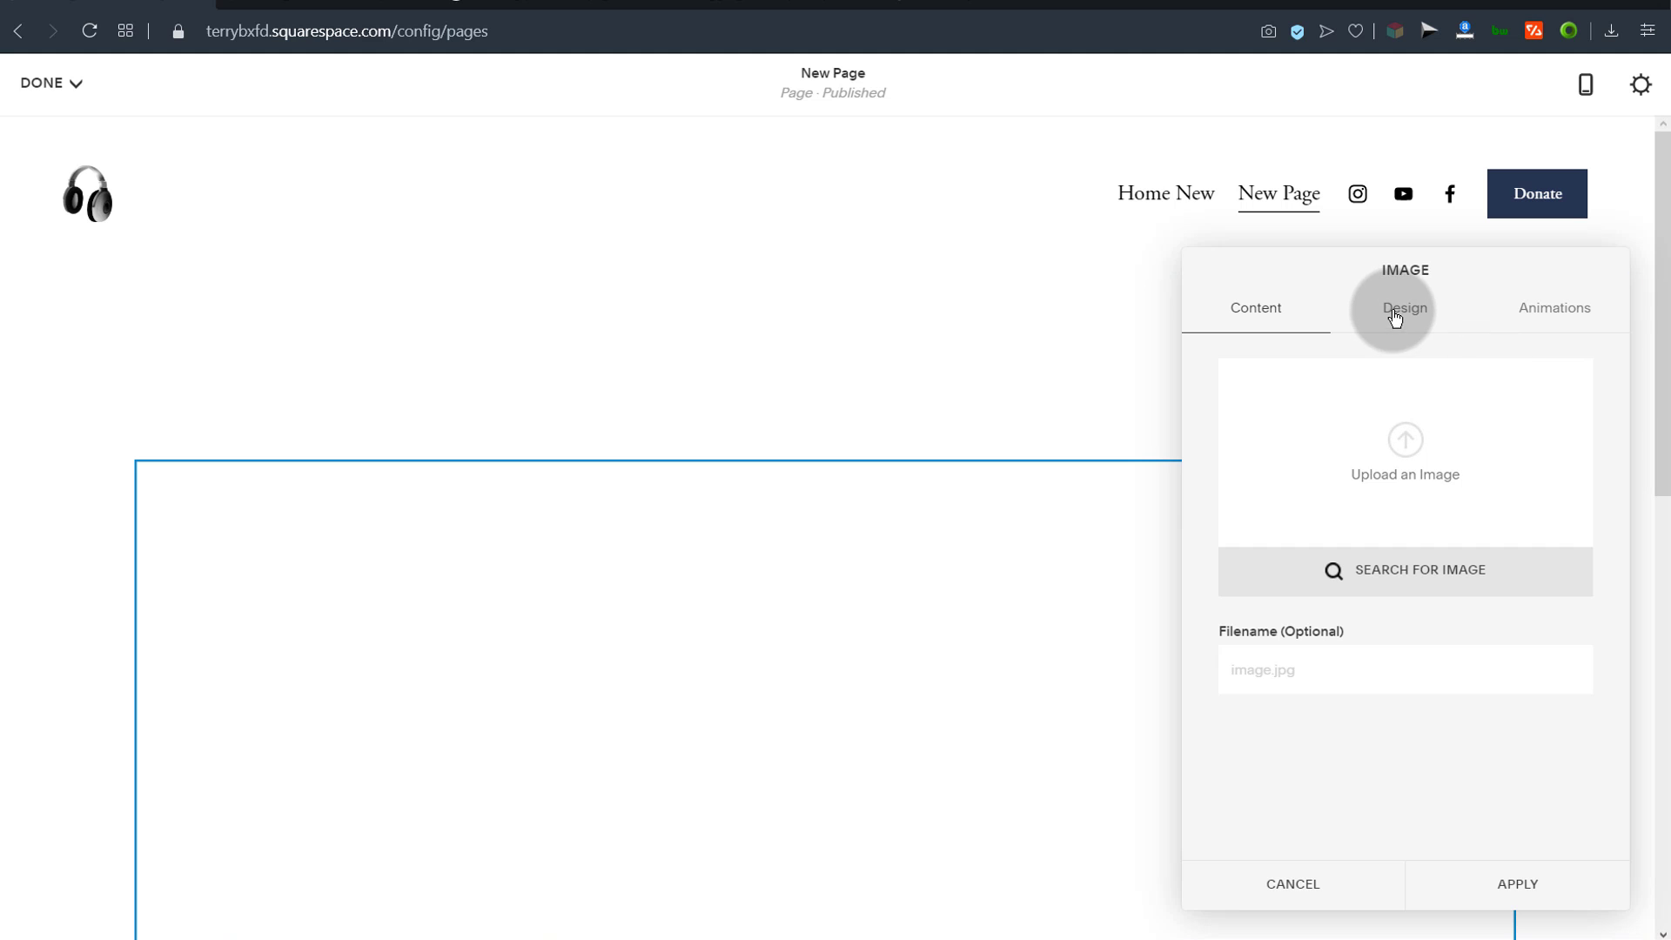
scroll(913, 458, "down", 10)
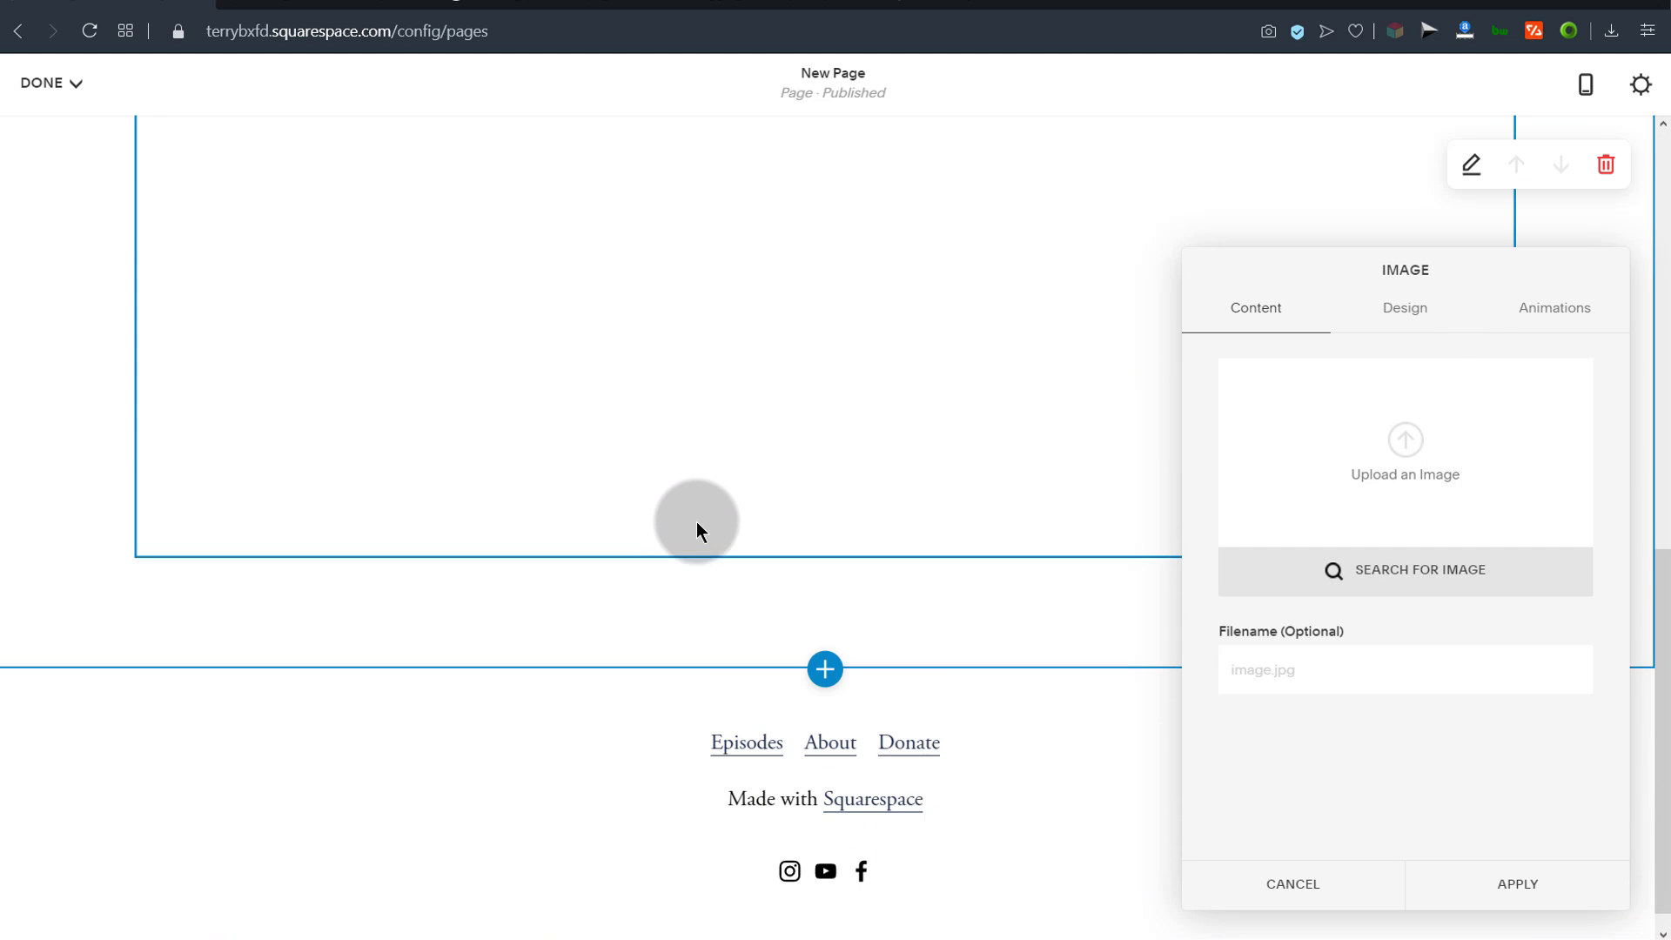
scroll(478, 519, "up", 10)
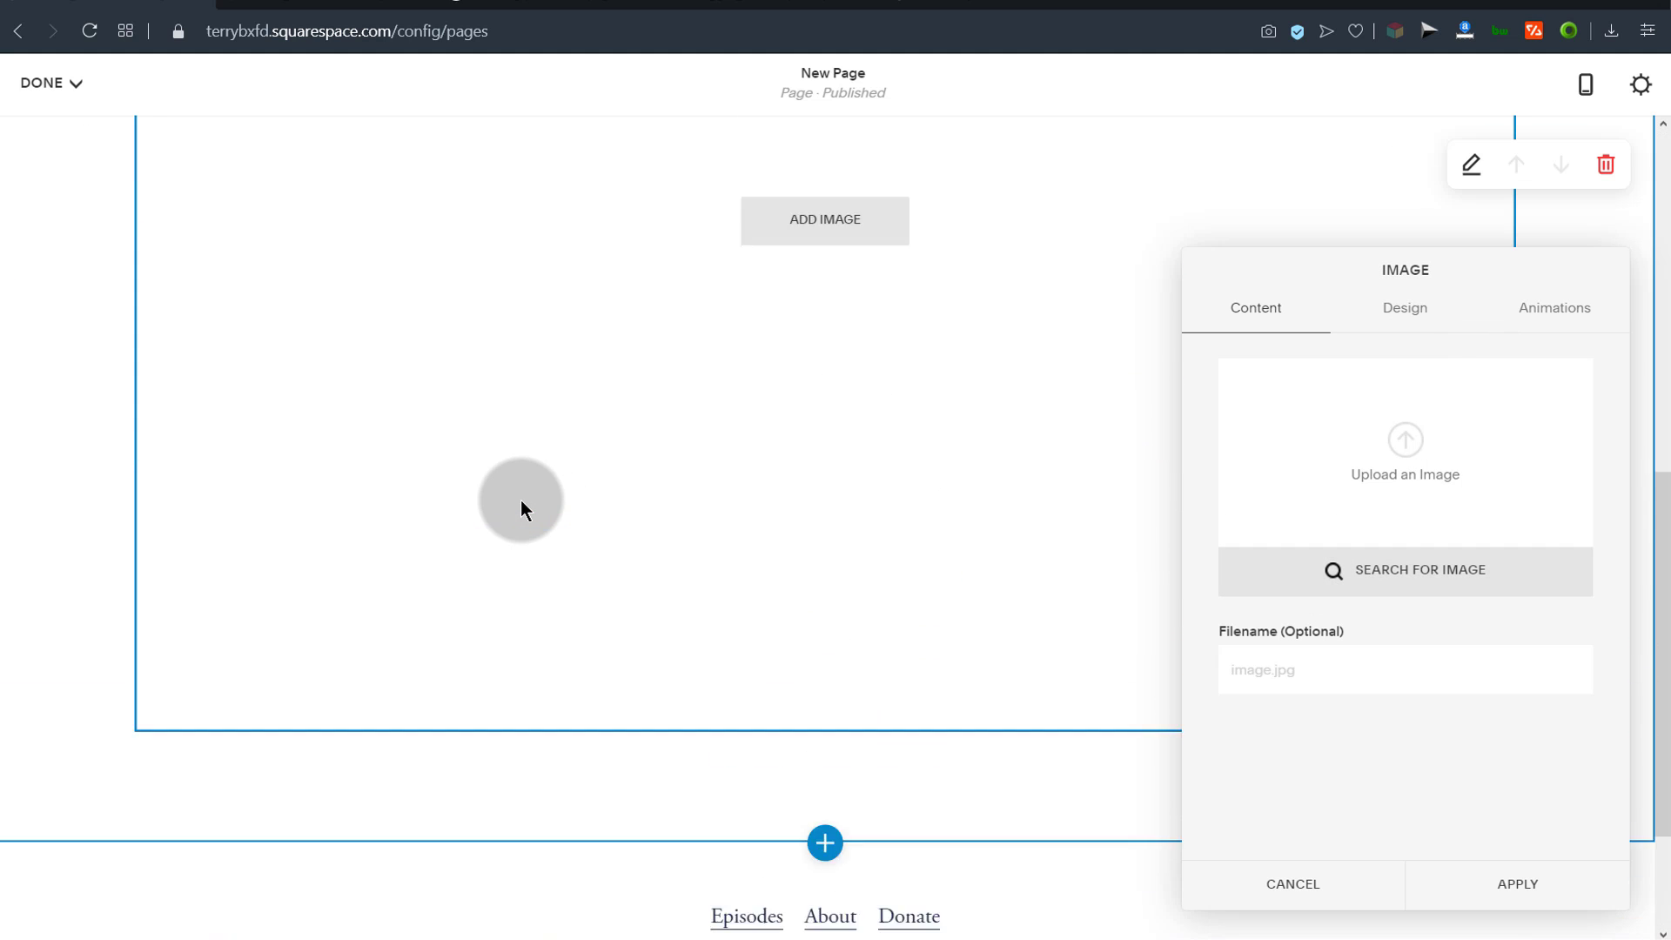
scroll(442, 498, "down", 3)
left_click(850, 657)
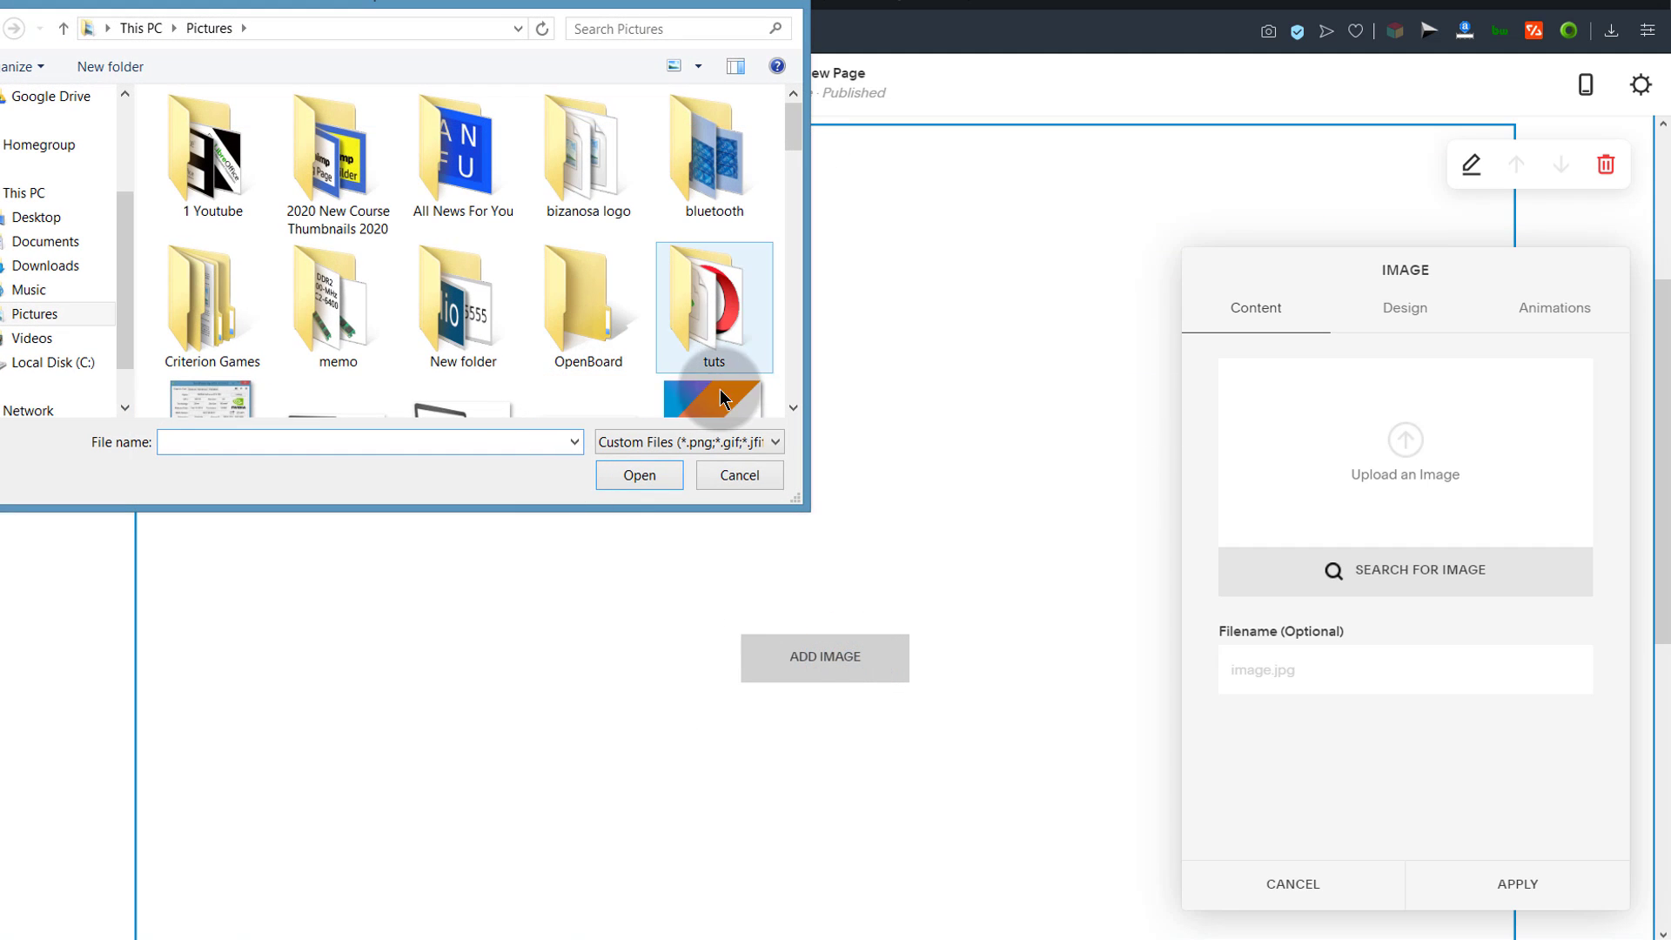
scroll(696, 365, "down", 1)
left_click(688, 393)
double_click(717, 316)
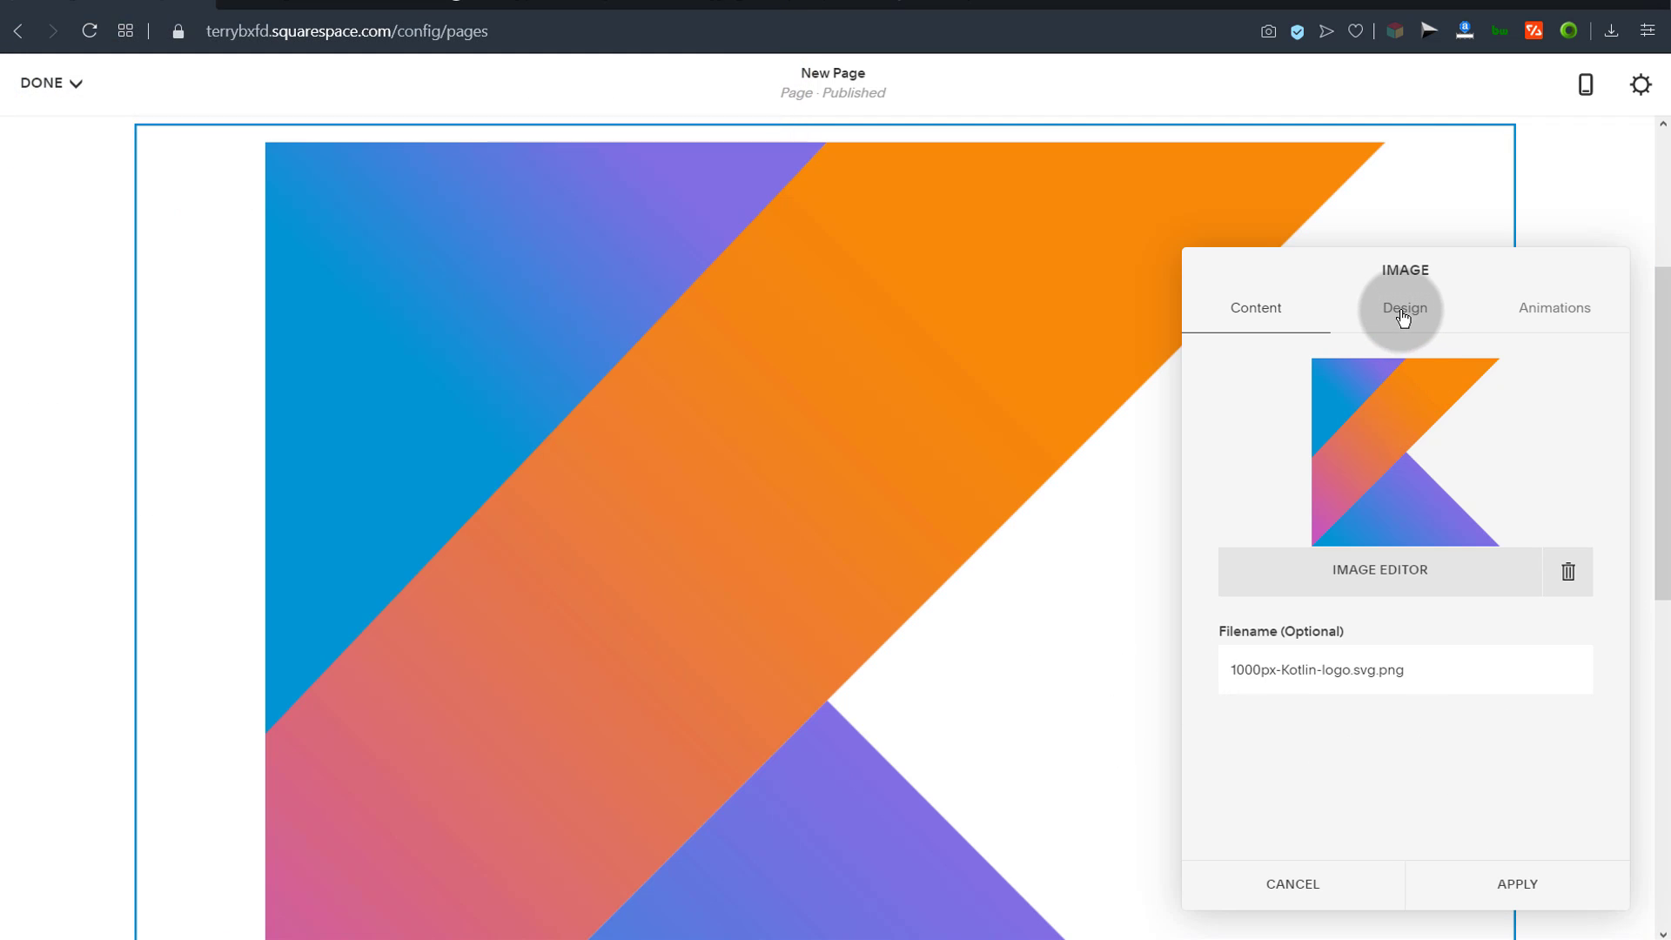
Step: Apply the Card design layout to the uploaded Kotlin image
left_click(1403, 317)
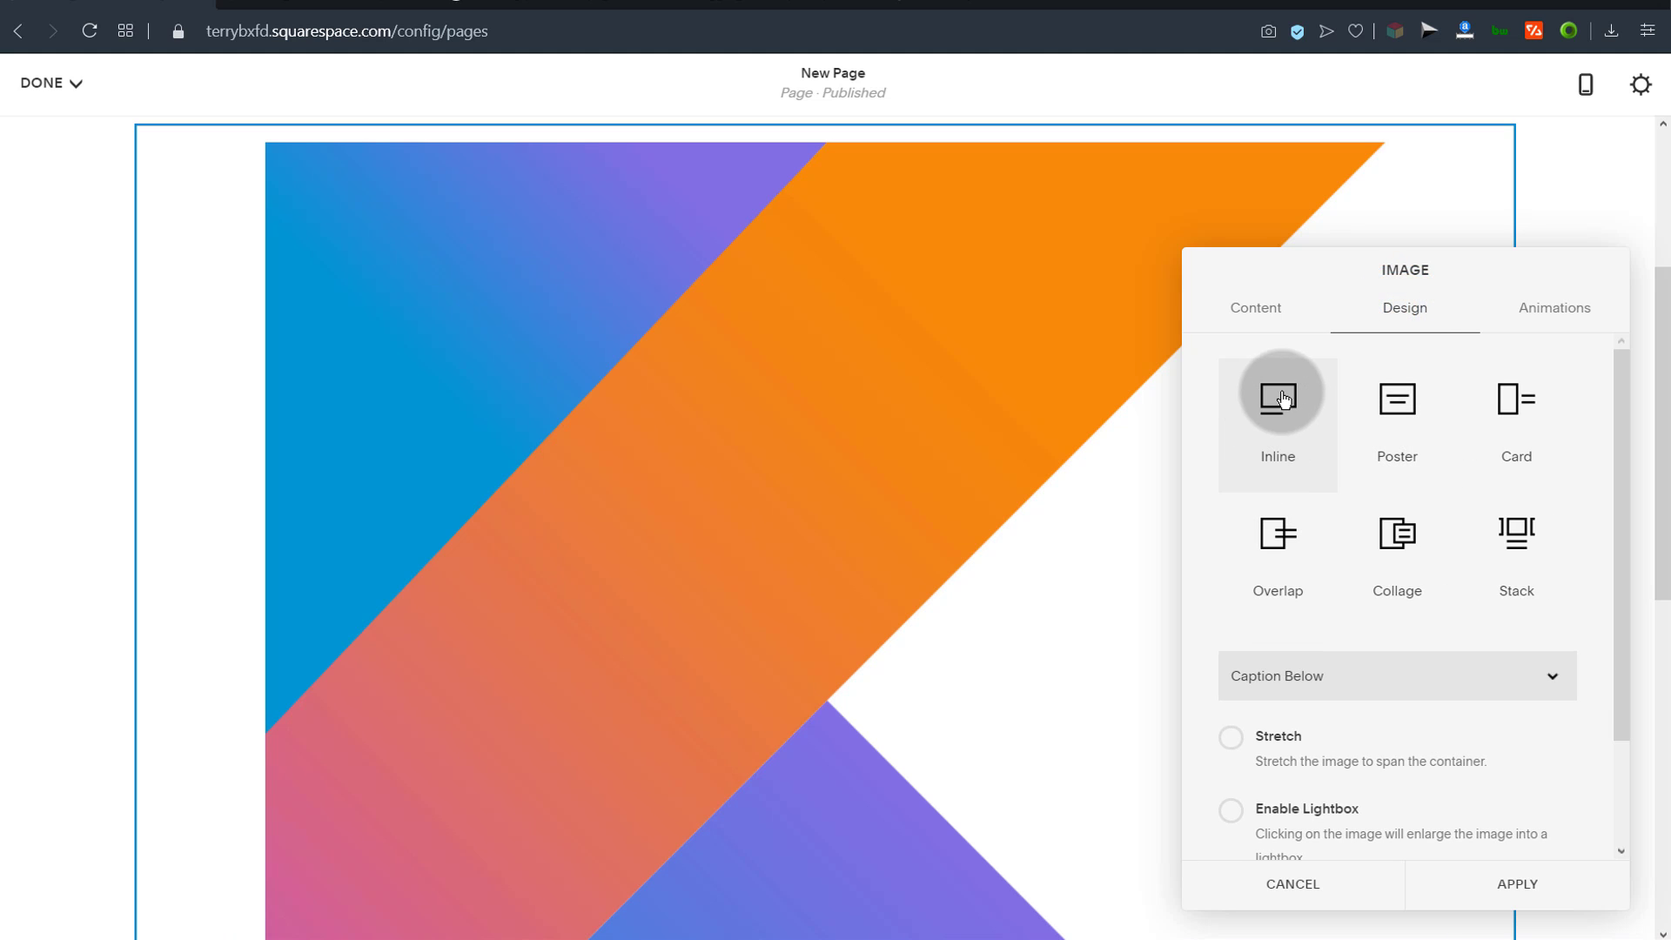
left_click(1510, 399)
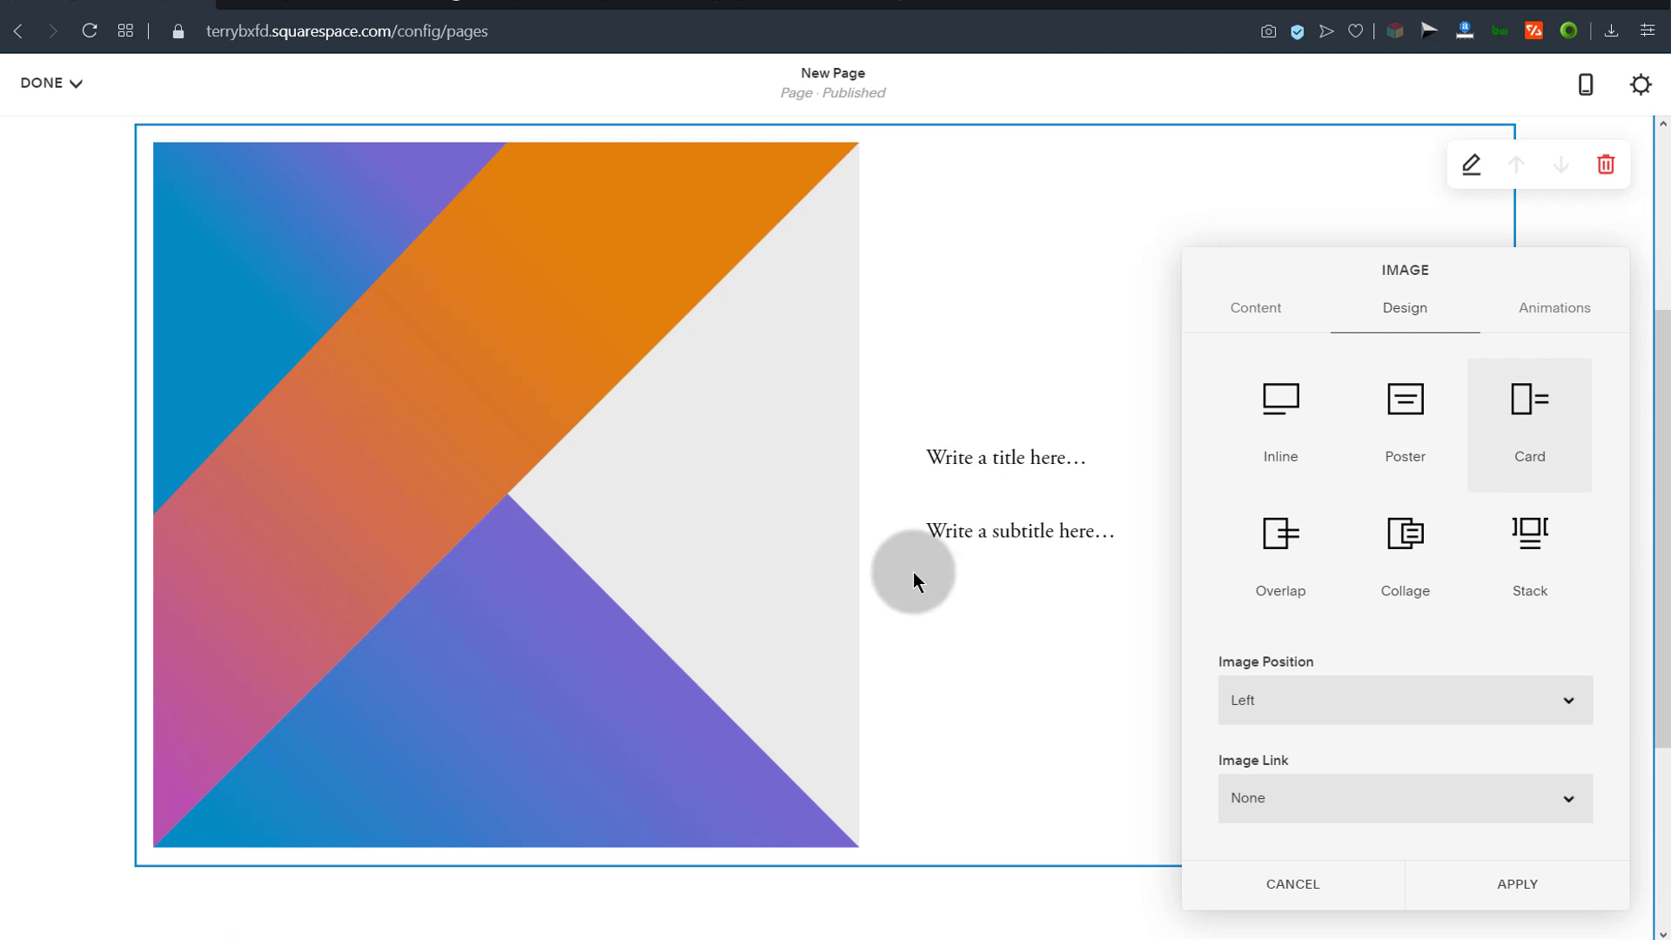
left_click(1518, 881)
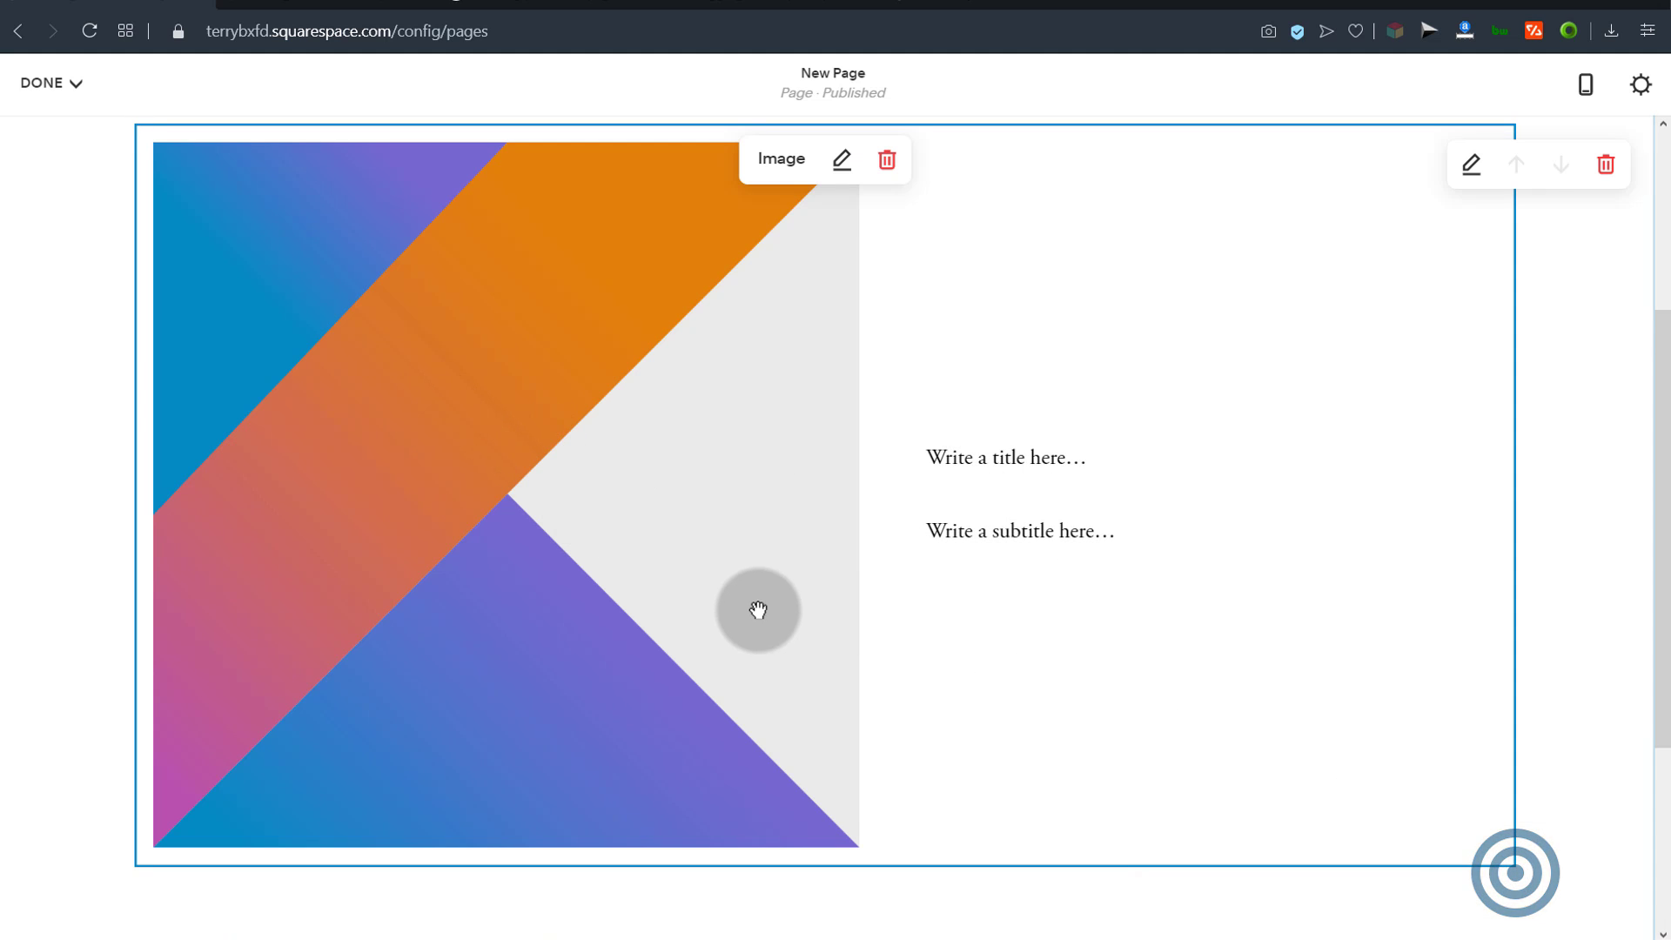
scroll(150, 606, "down", 4)
left_click(145, 532)
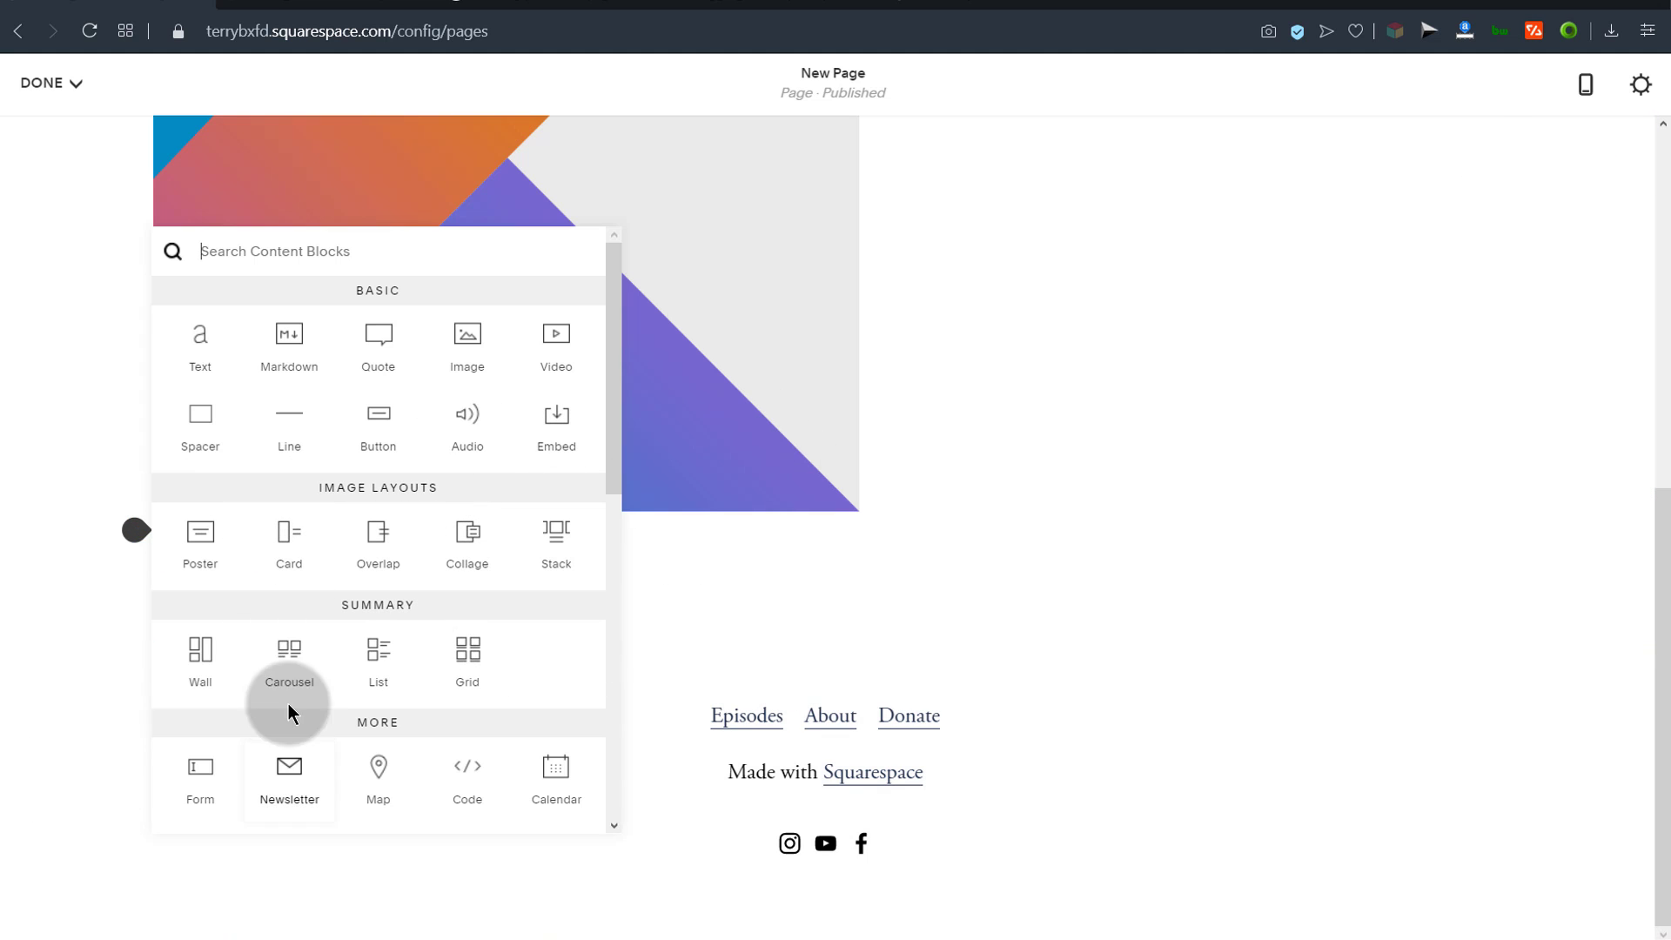
Step: Close the block list and start adding a Blog page under Main Navigation
left_click(47, 493)
scroll(224, 519, "up", 6)
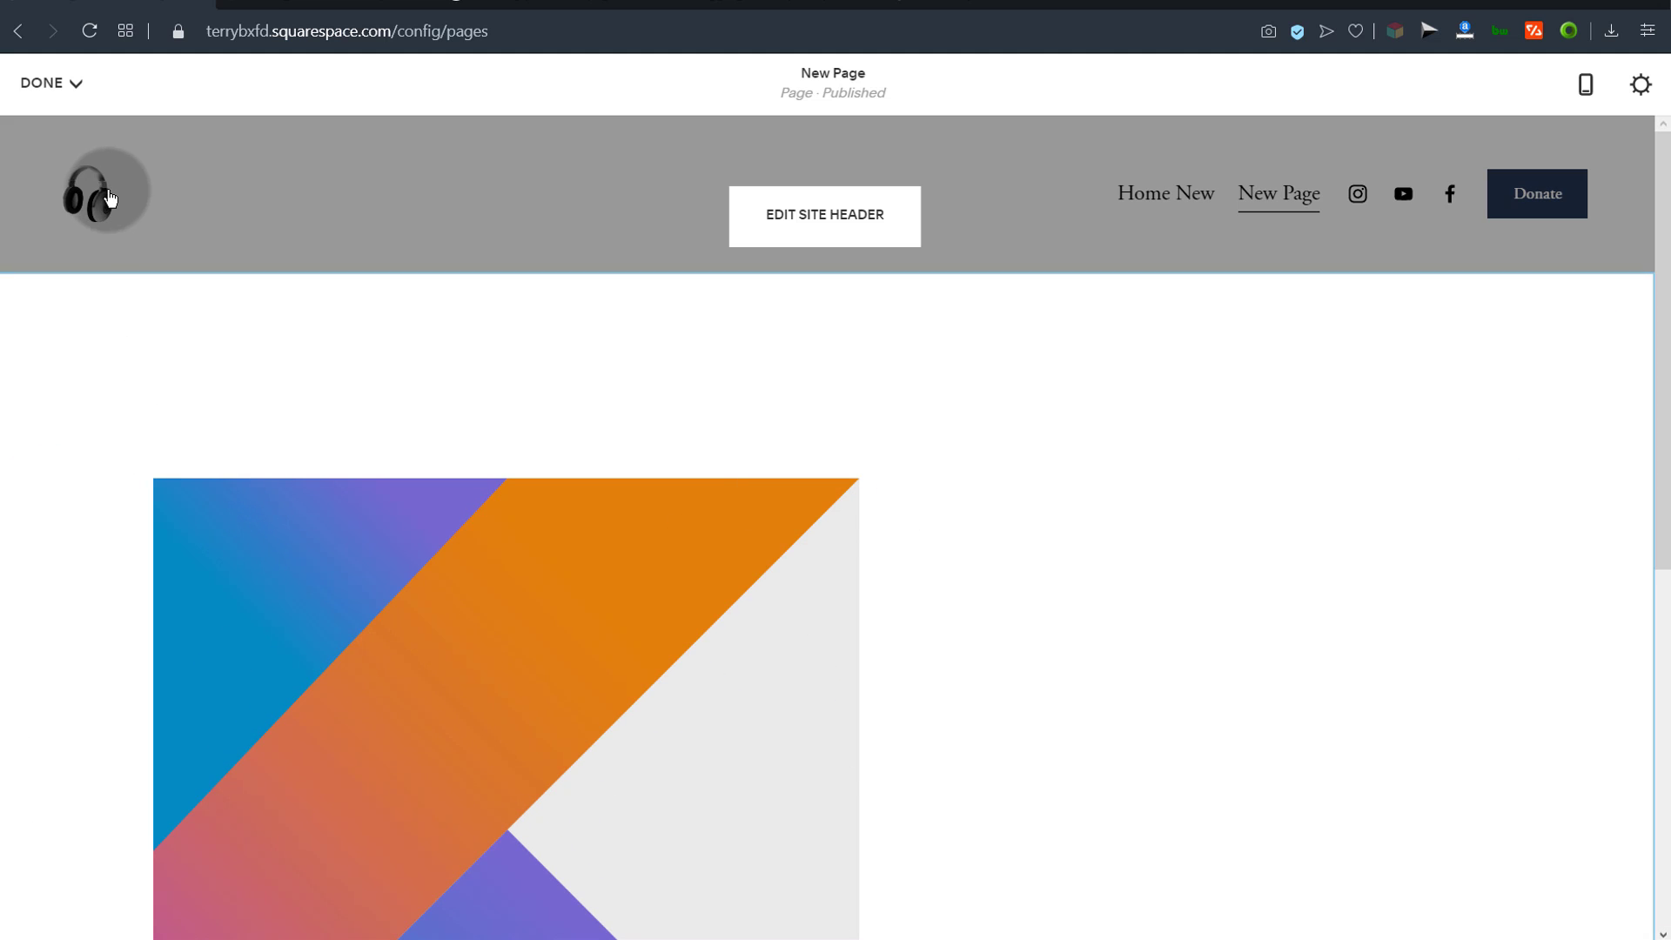
mouse_move(48, 82)
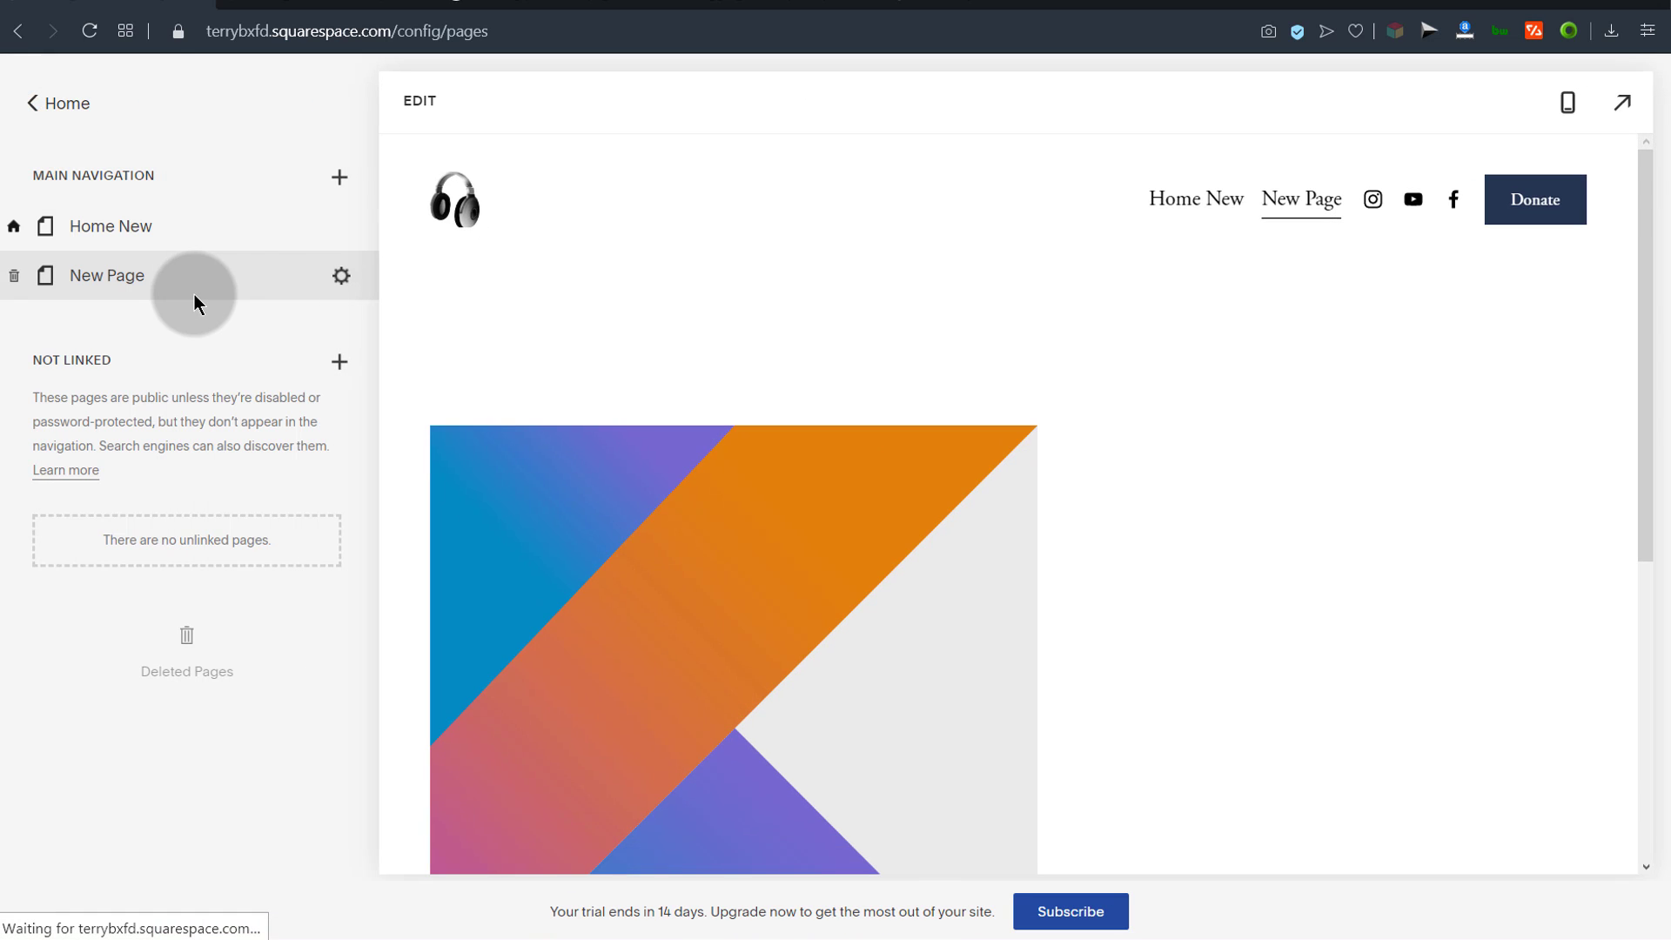
left_click(341, 178)
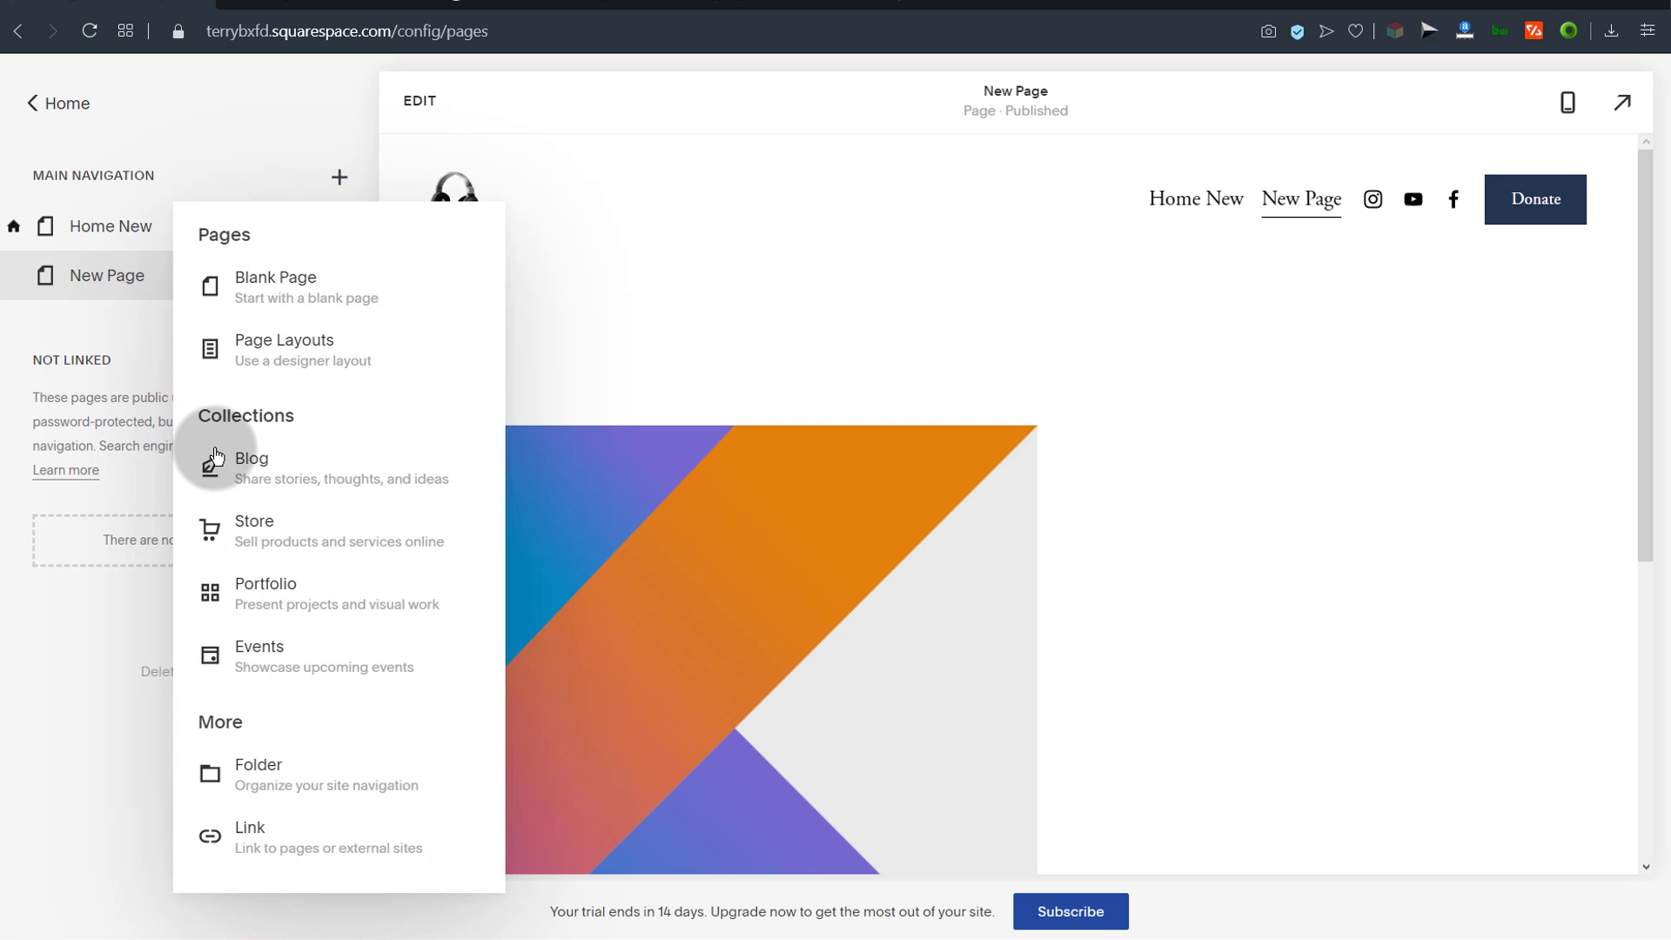
left_click(253, 470)
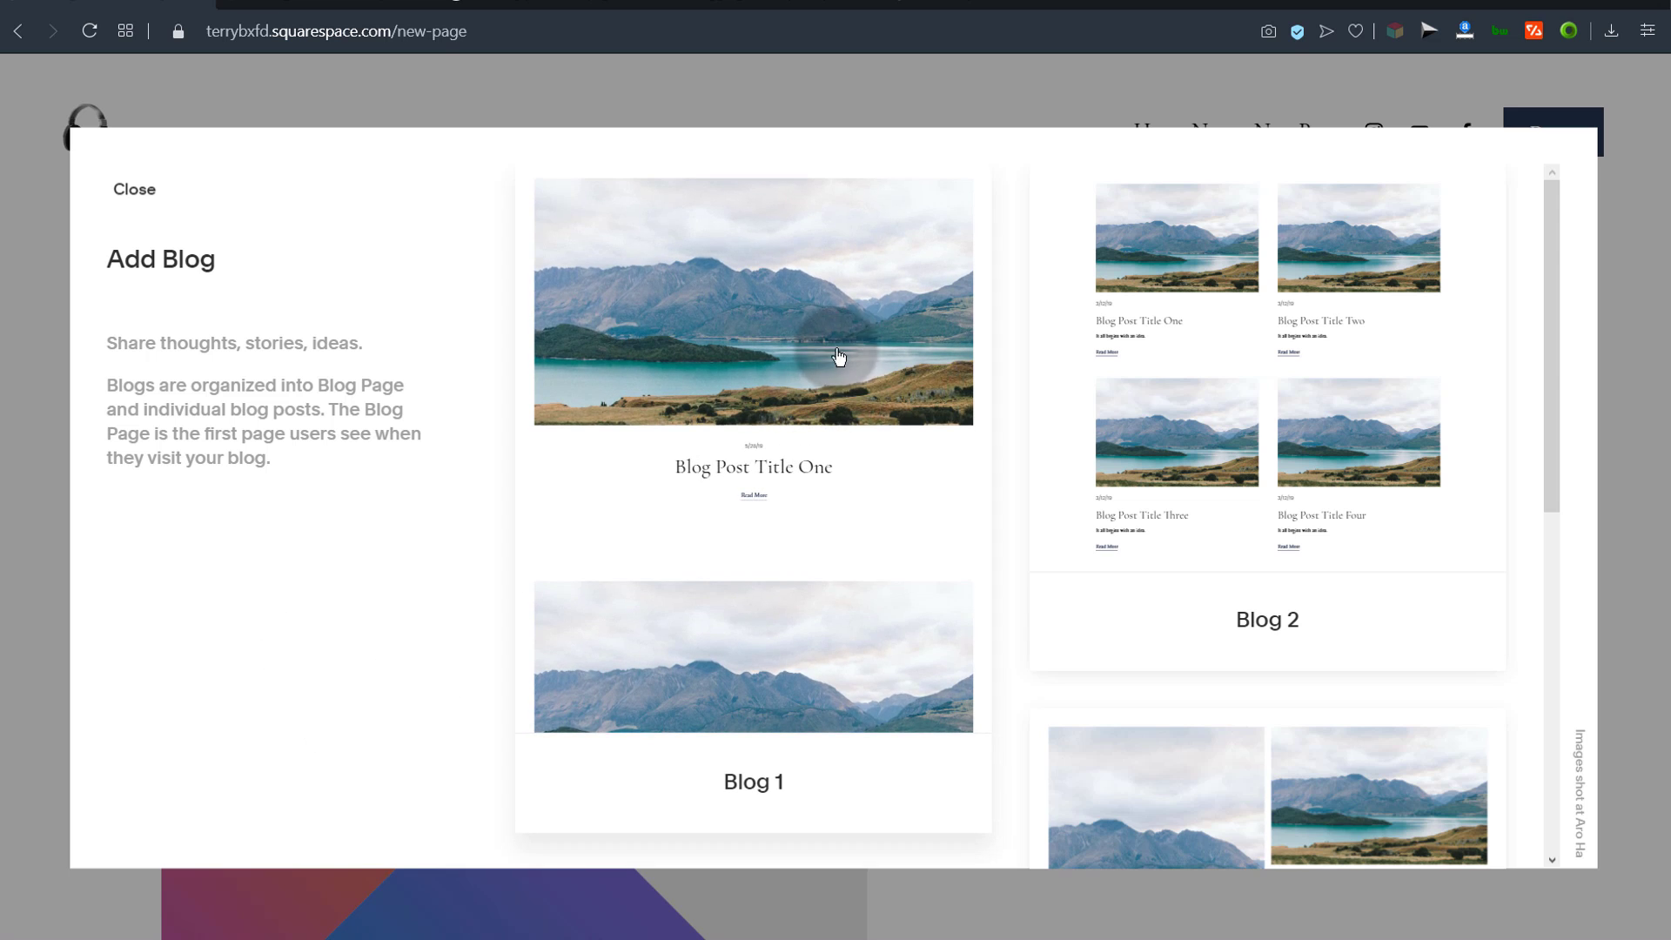
Step: Choose the Blog 3 layout for the new blog page
scroll(830, 672, "down", 4)
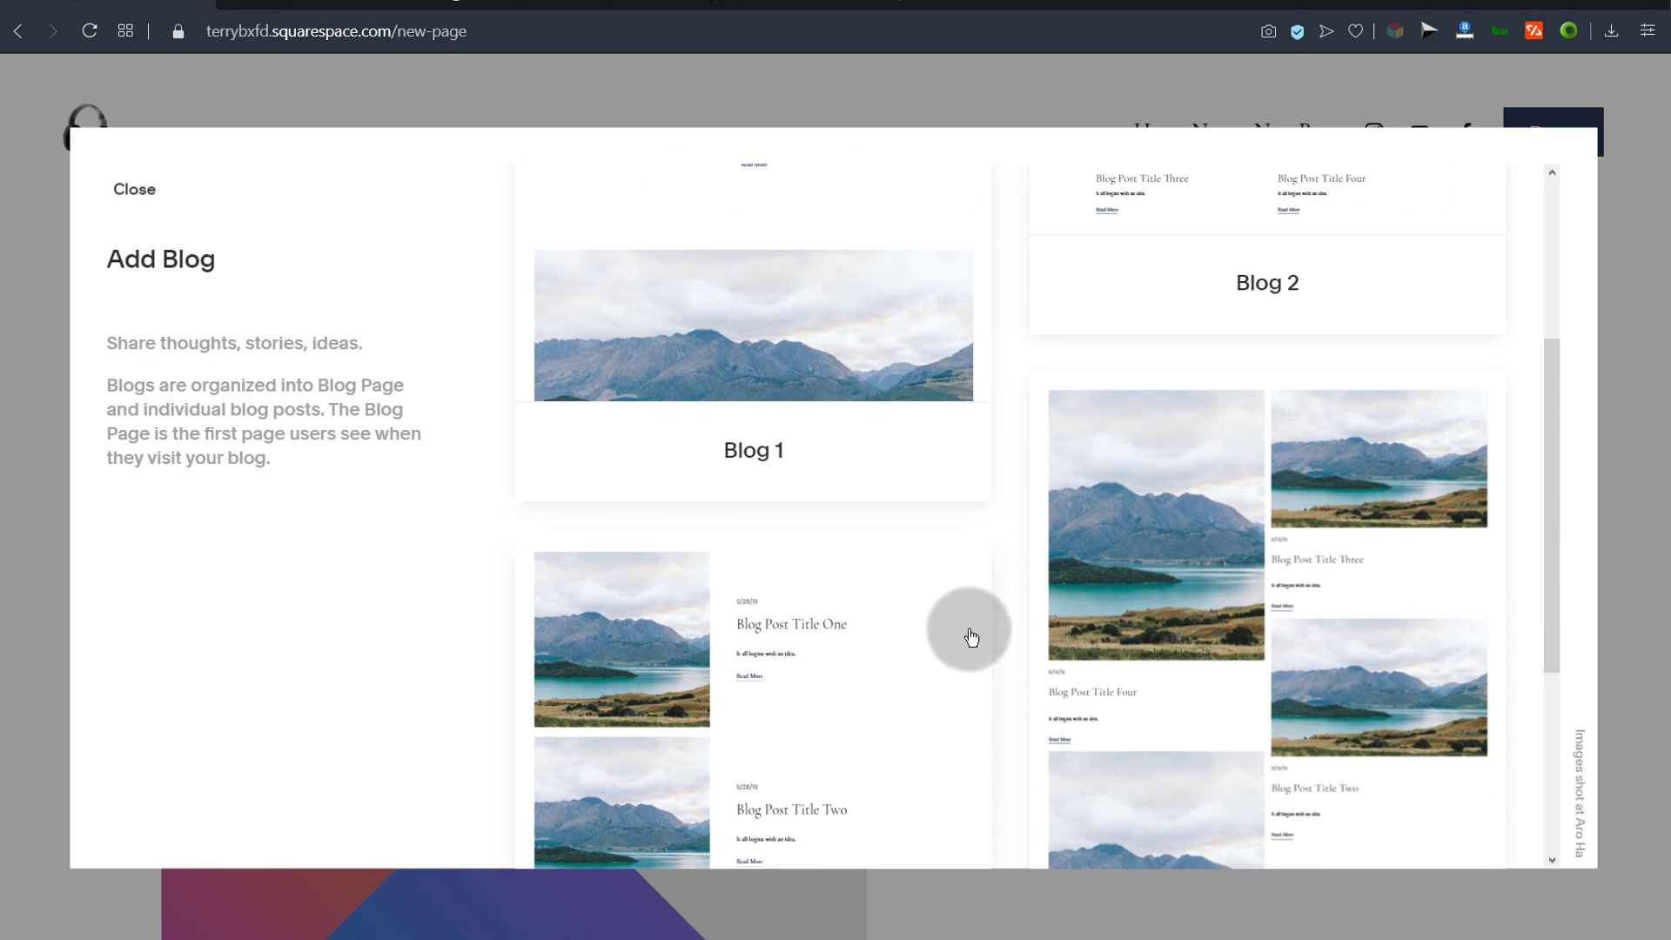
scroll(1000, 666, "down", 1)
scroll(803, 380, "down", 4)
scroll(773, 590, "down", 1)
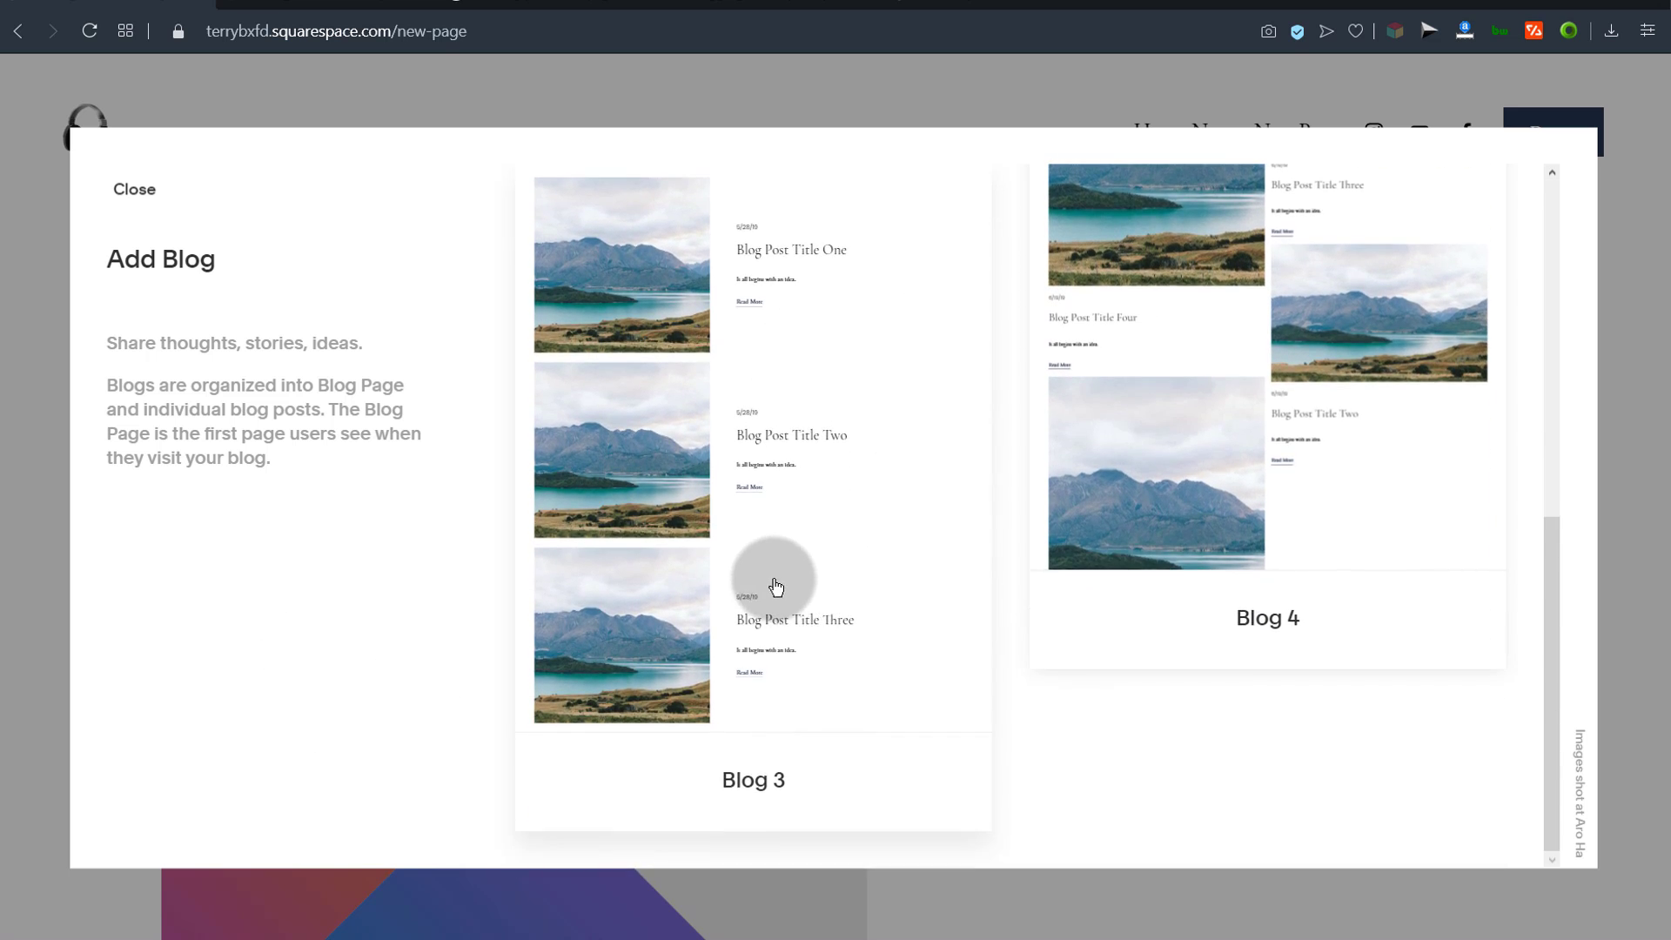
scroll(755, 444, "up", 5)
scroll(746, 452, "down", 5)
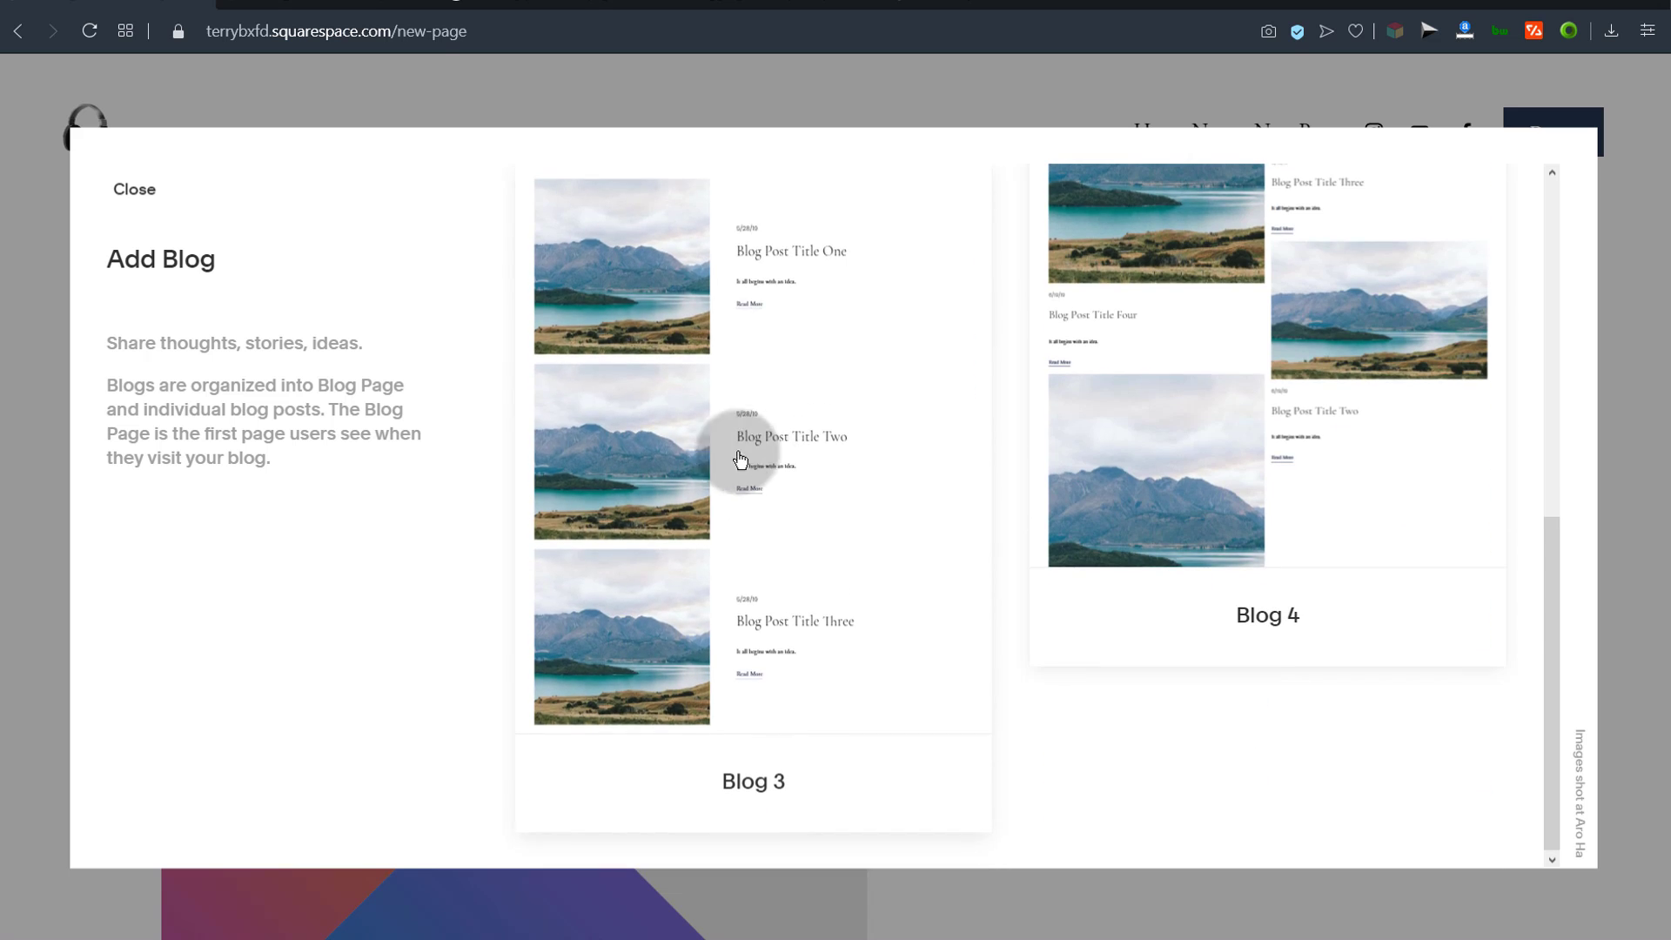
left_click(717, 419)
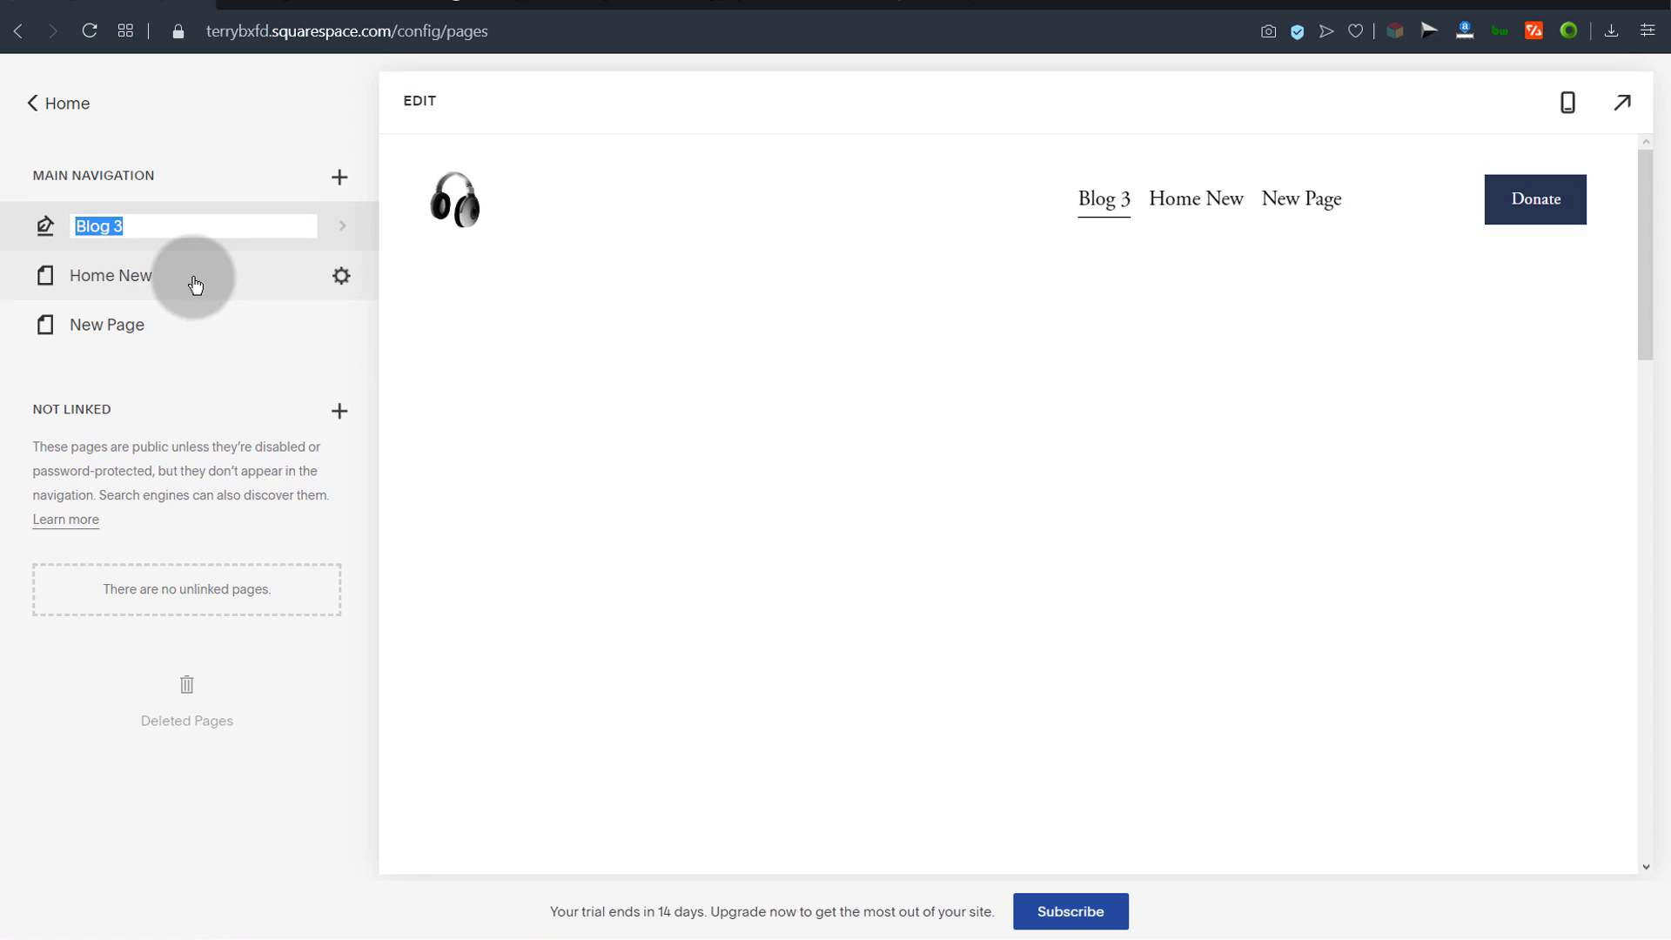
left_click(137, 221)
Step: Rename 'Blog 3' to 'Blog' and view its four sample posts, Blog Post Title One through Four
key("BackSpace")
key("BackSpace")
left_click(342, 228)
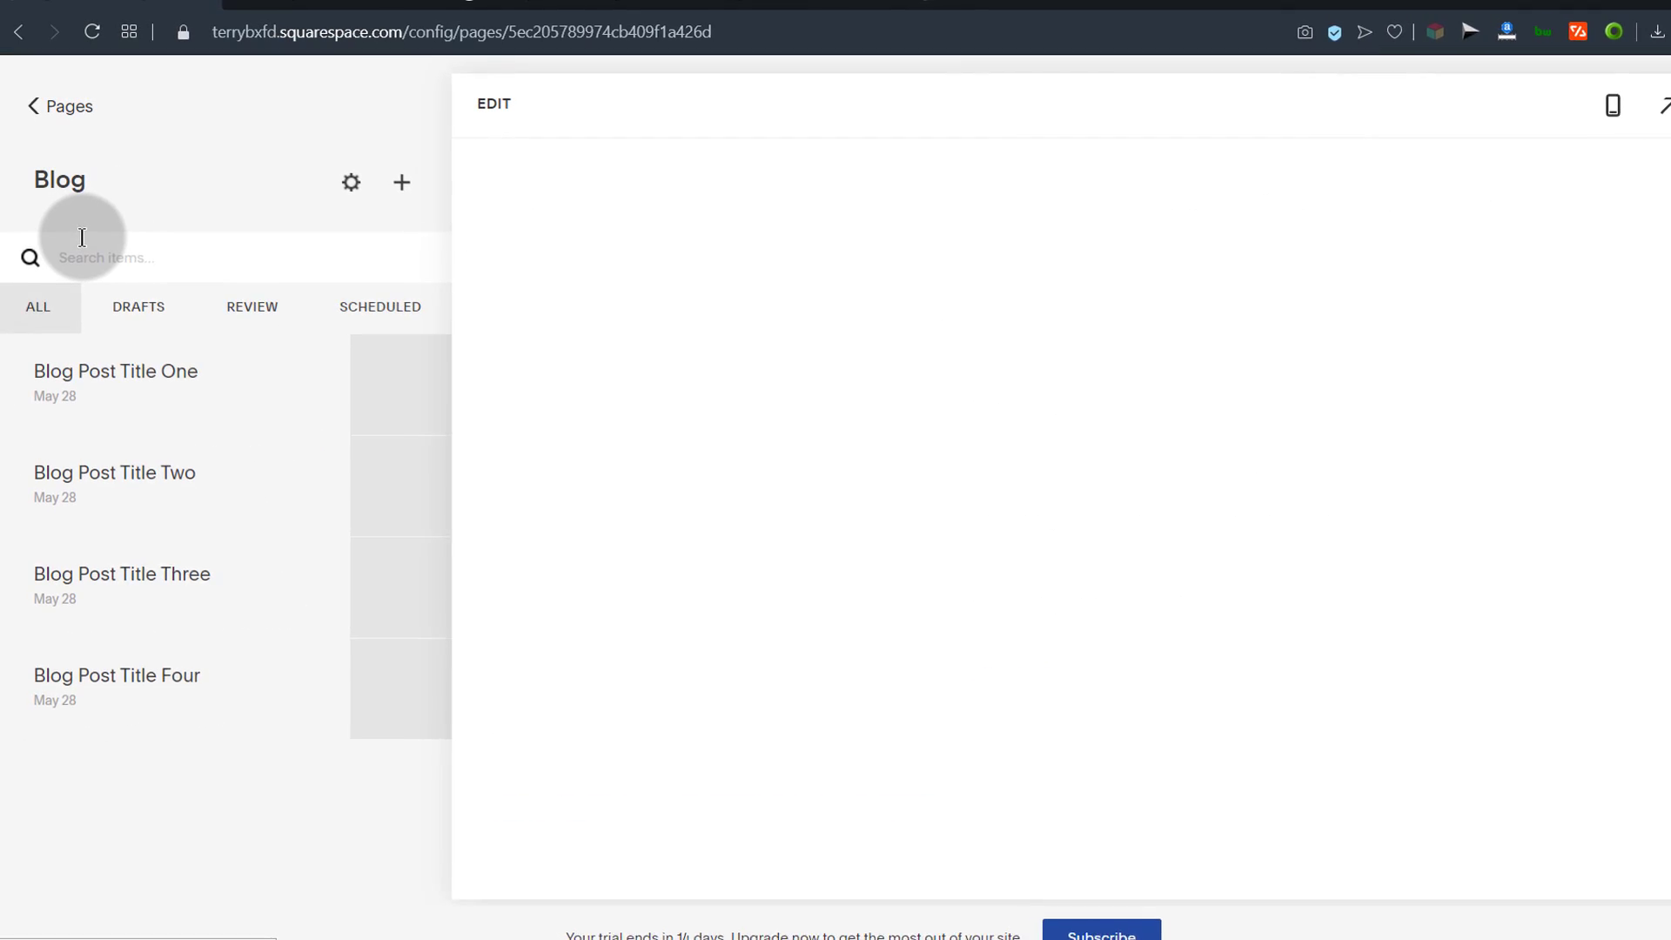
mouse_move(123, 436)
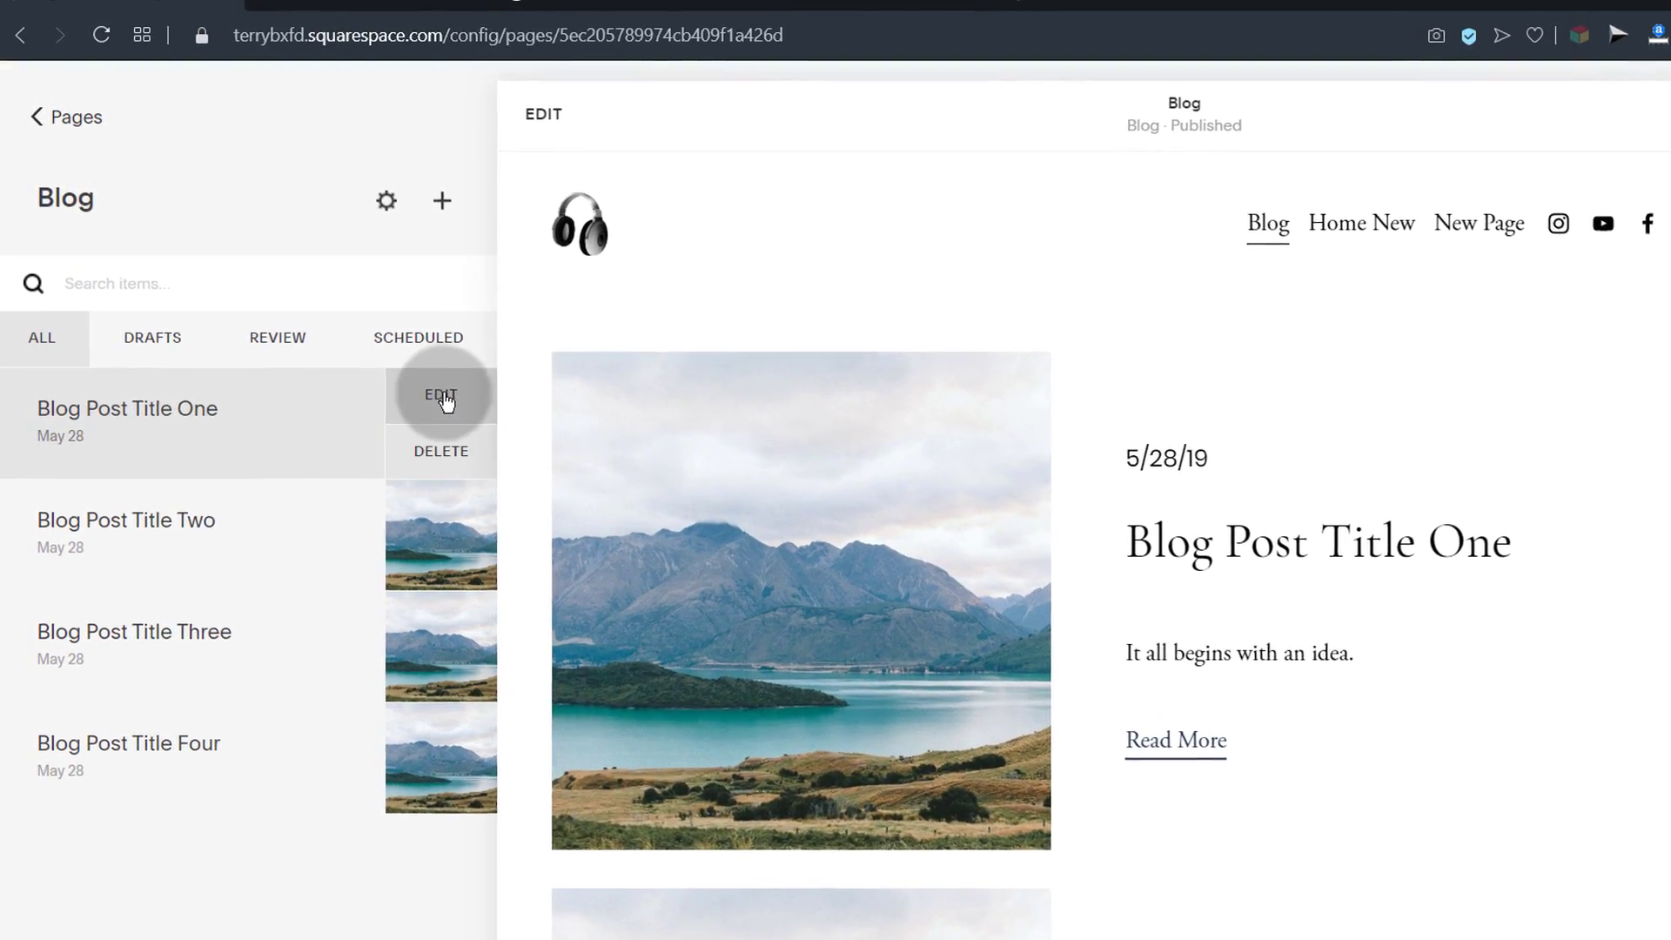
mouse_move(110, 498)
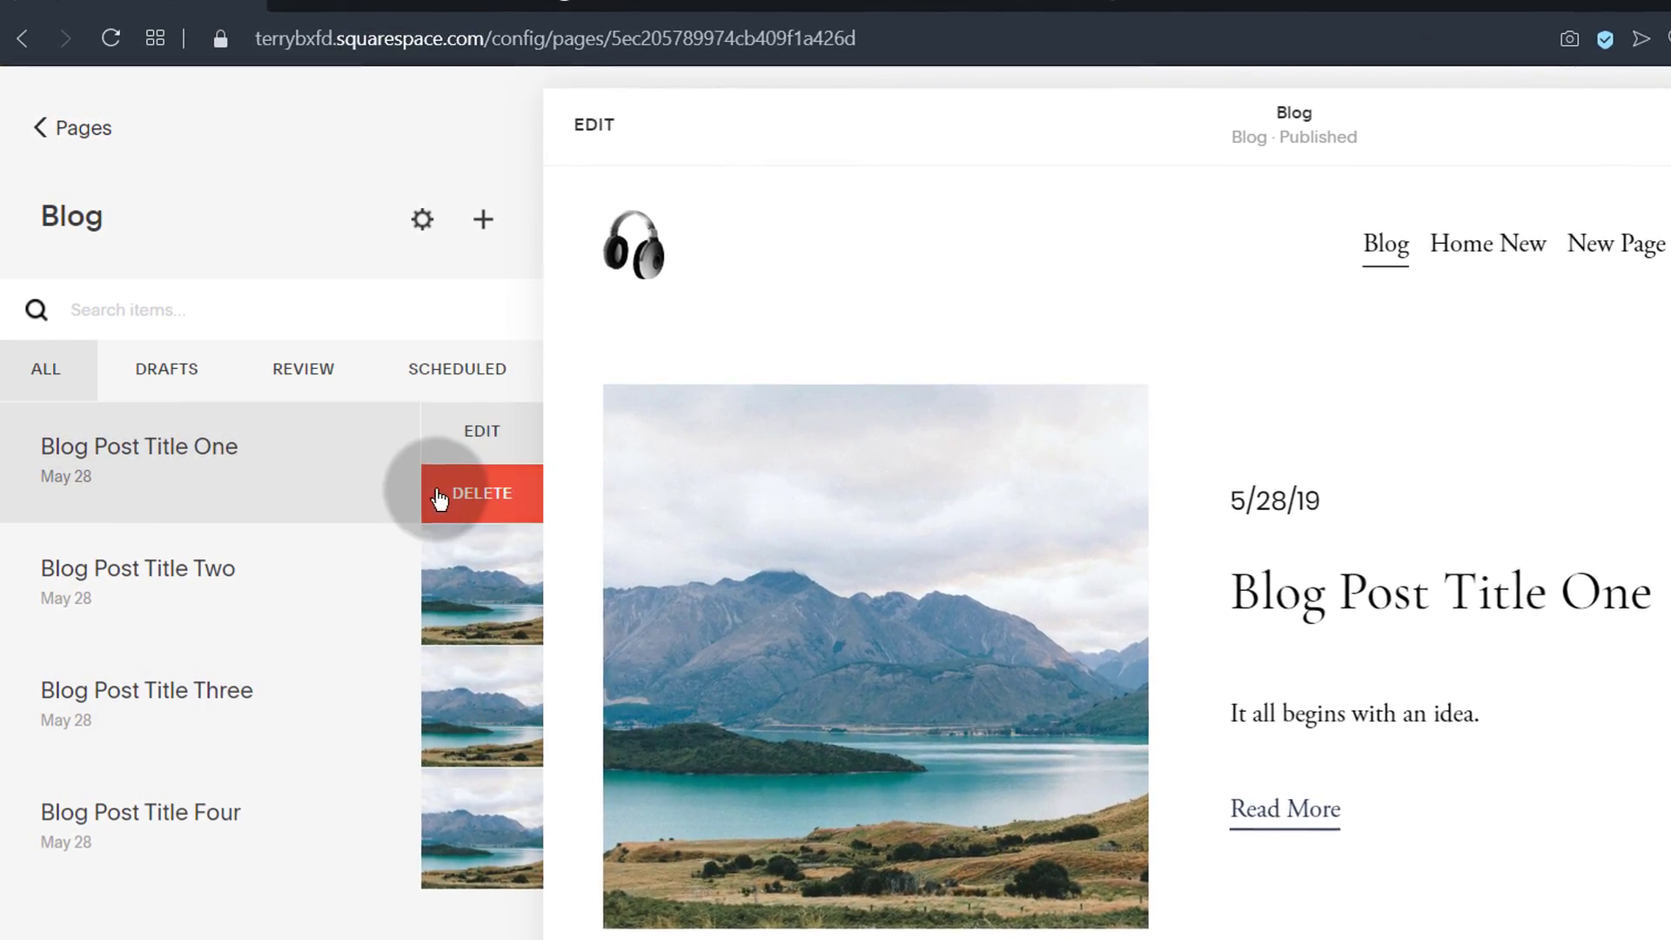
mouse_move(174, 827)
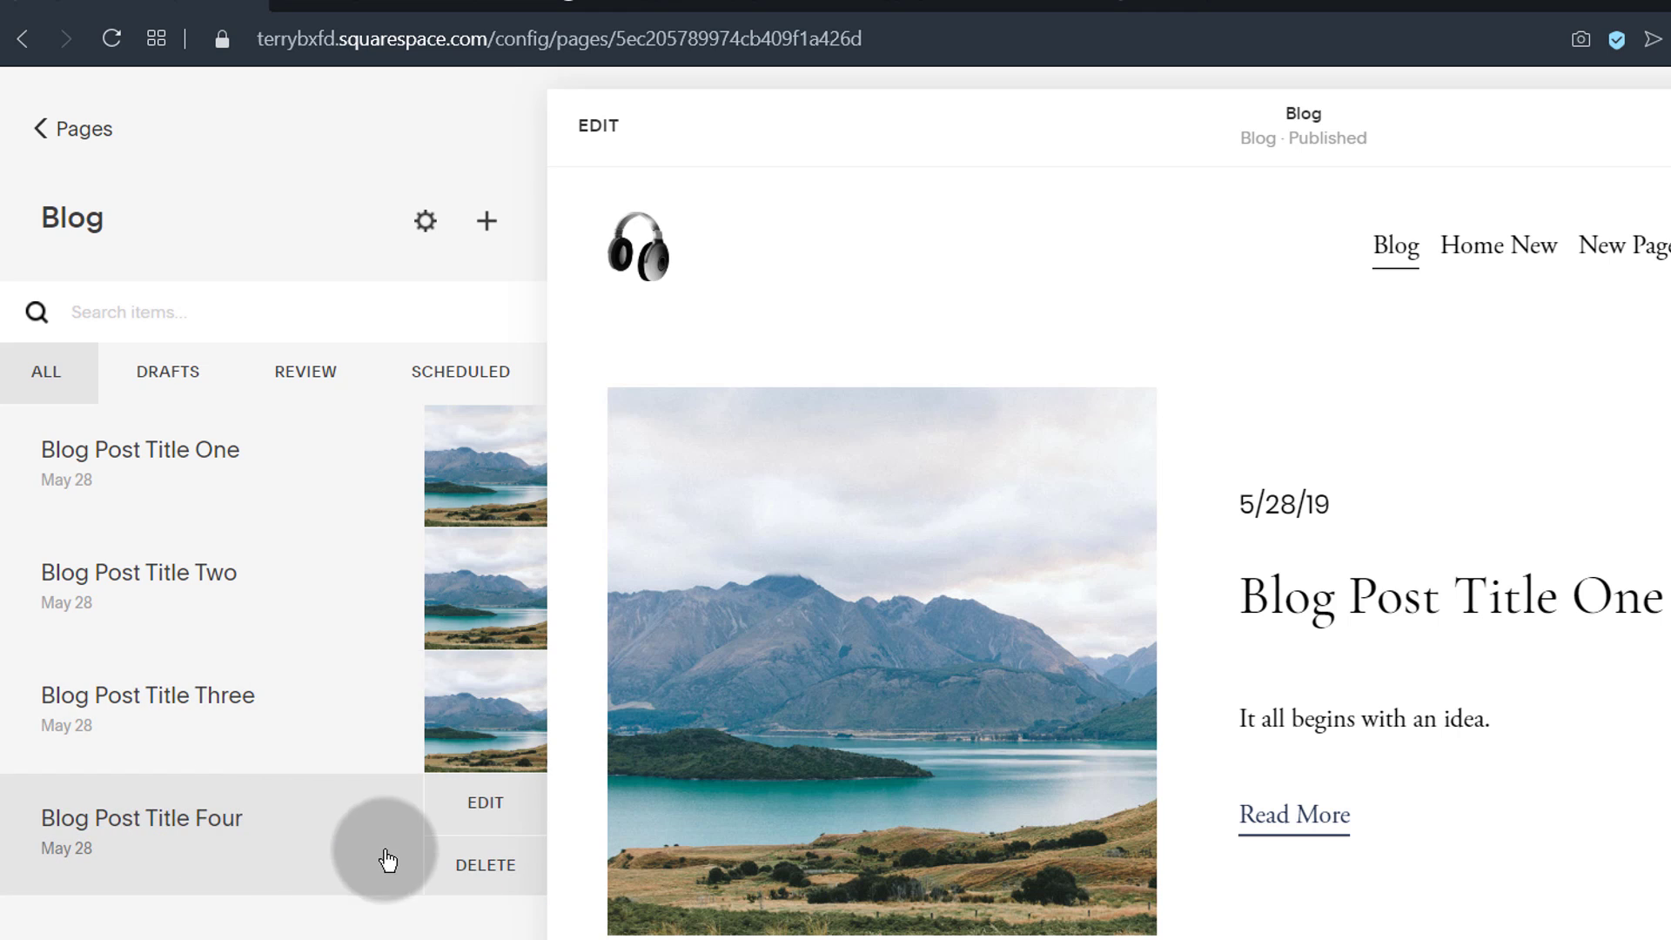
mouse_move(503, 444)
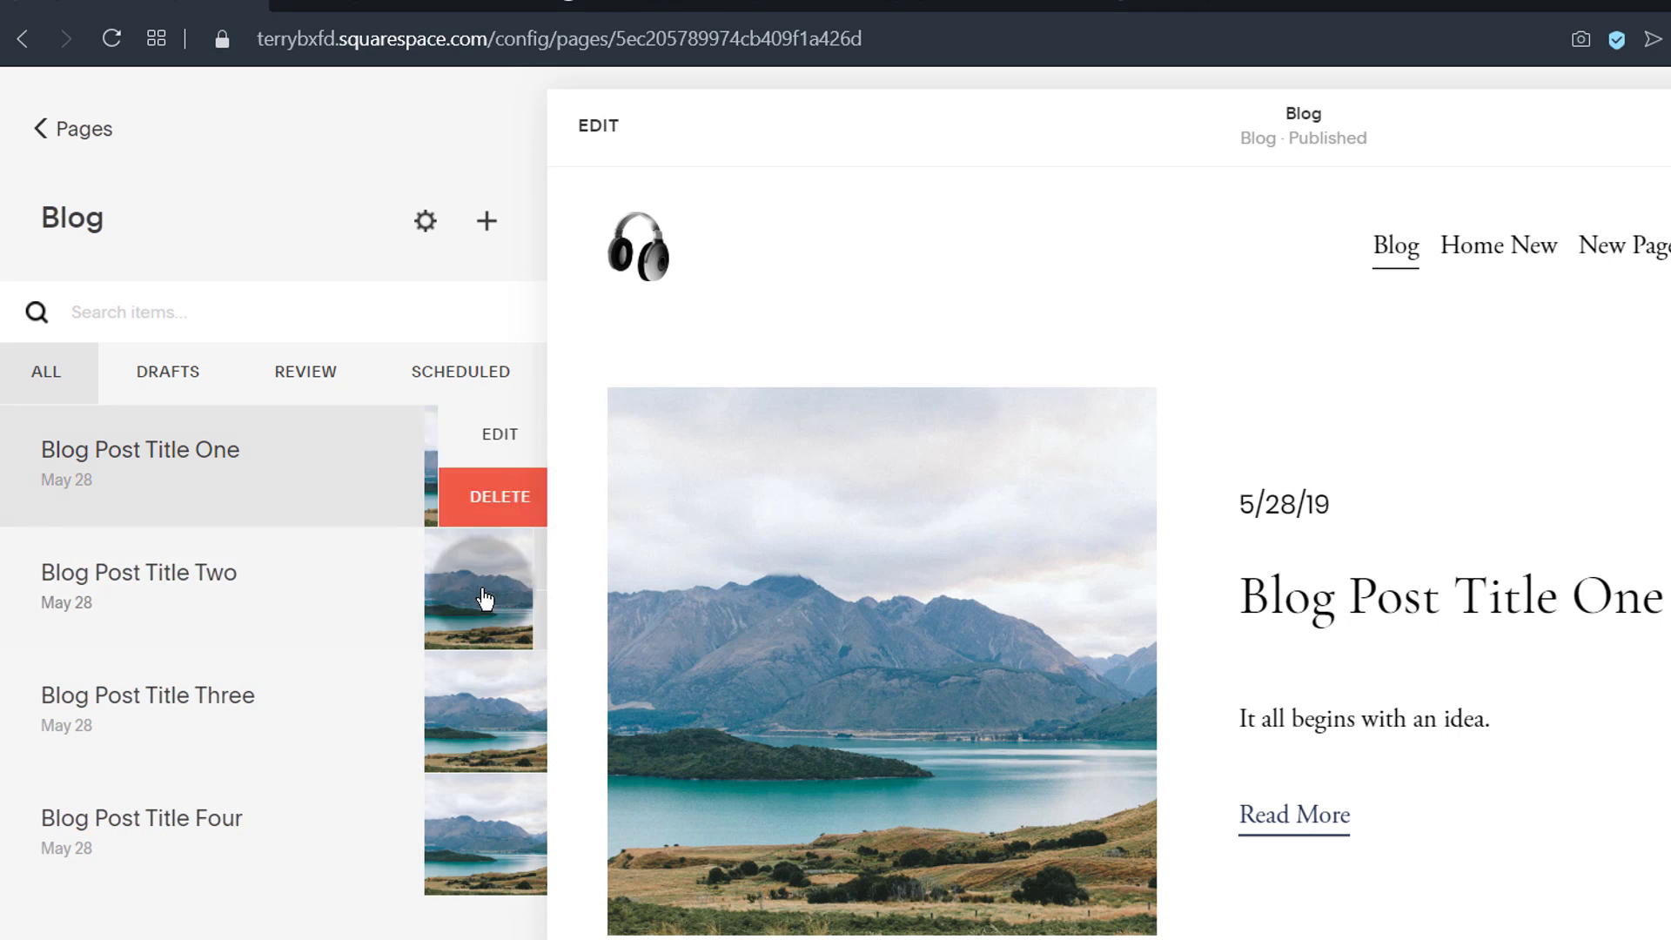
mouse_move(484, 705)
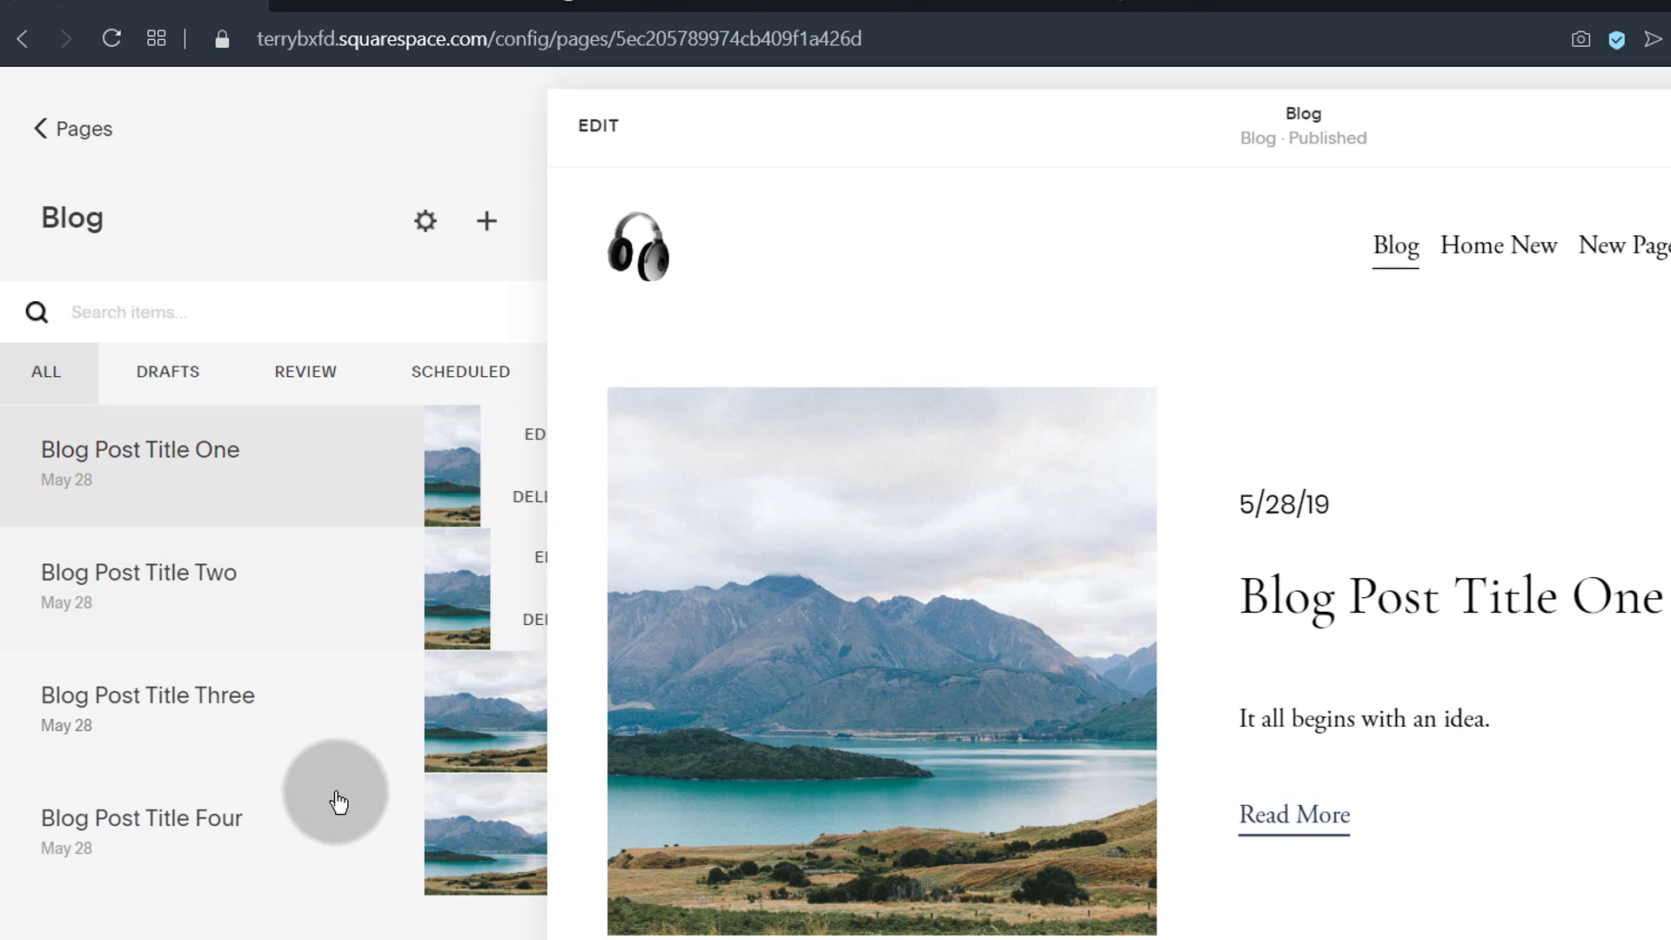
mouse_move(224, 814)
mouse_move(211, 537)
mouse_move(394, 702)
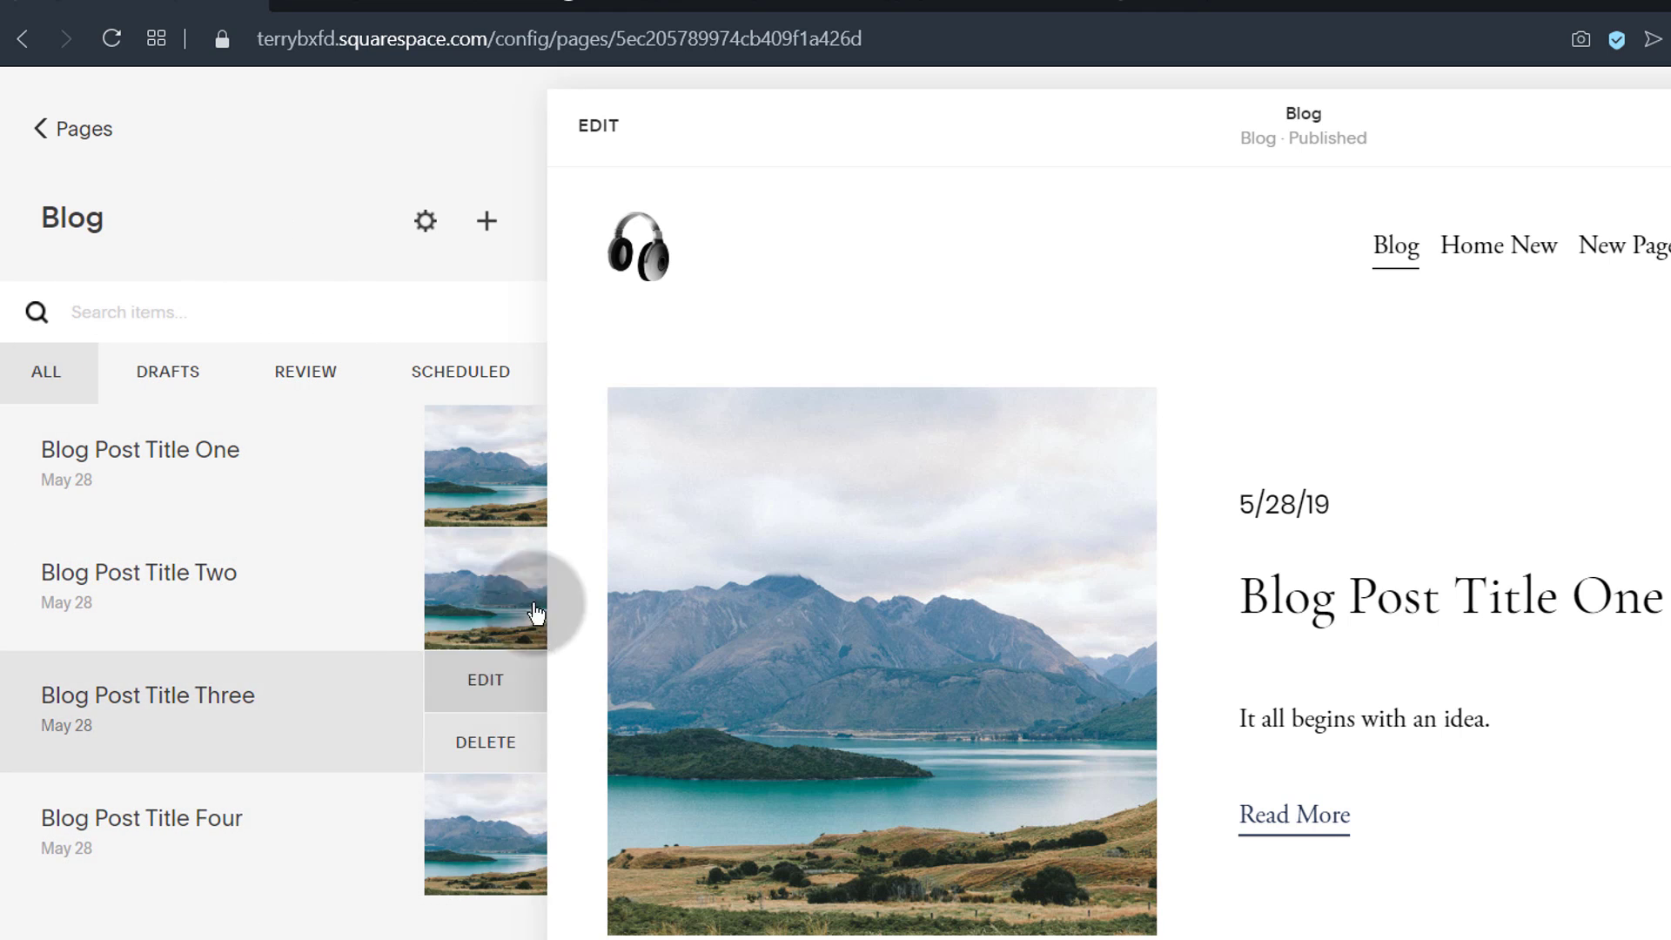
Step: Return to the pages list and preview Home New, then New Page with its Kotlin logo image
left_click(33, 130)
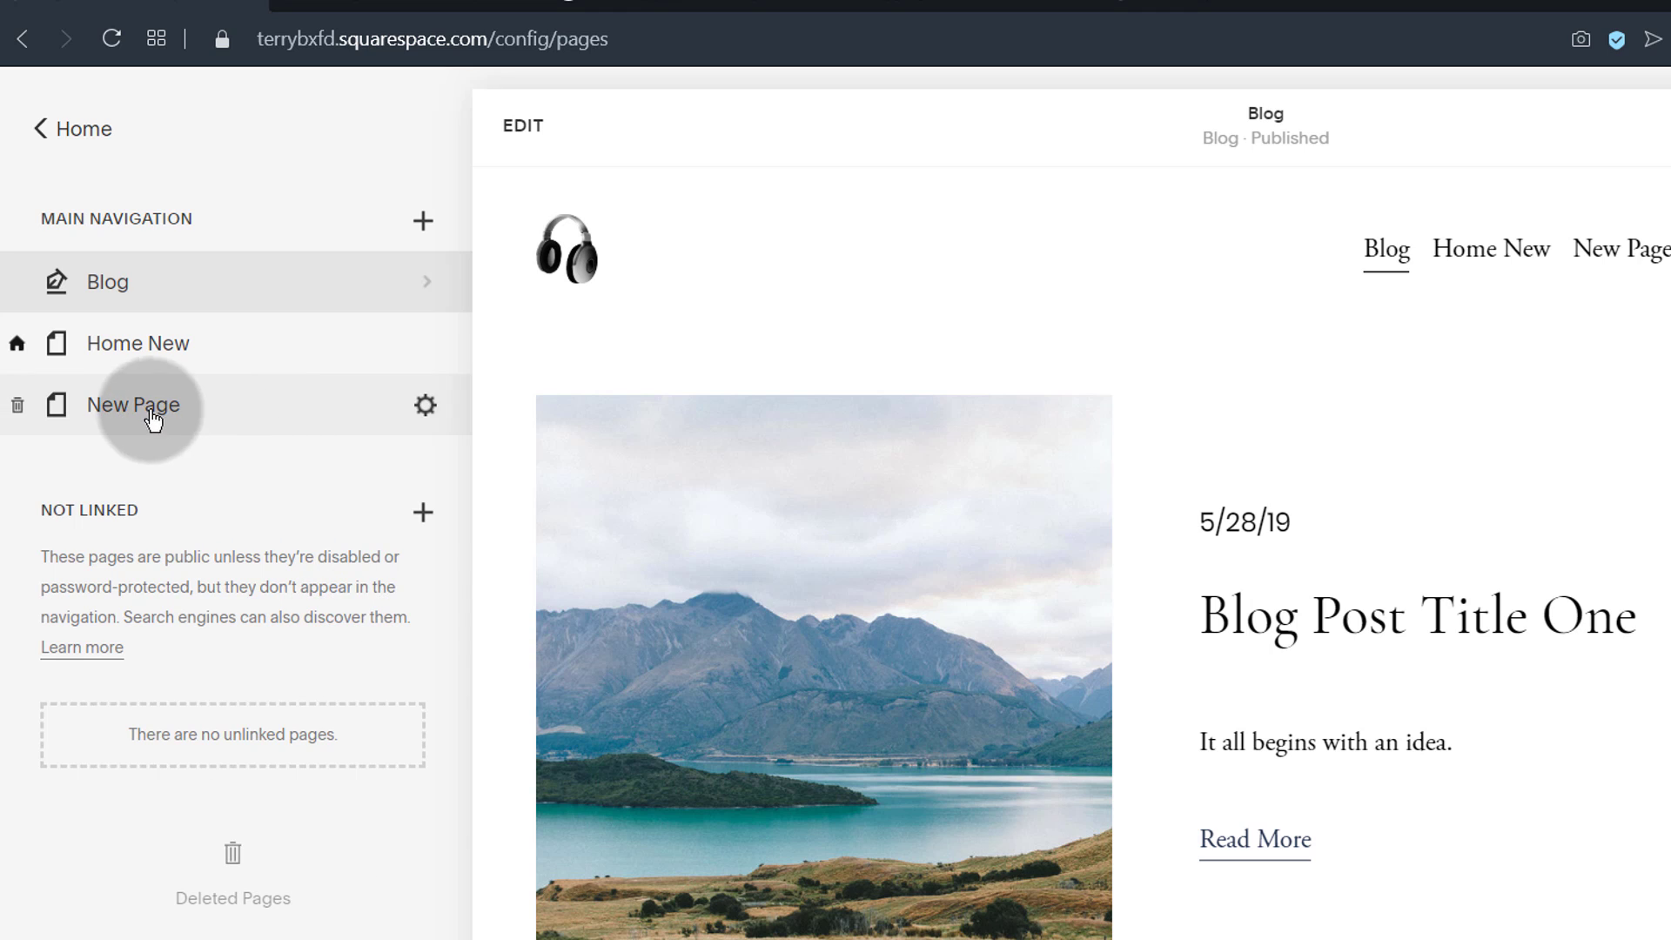
left_click(124, 351)
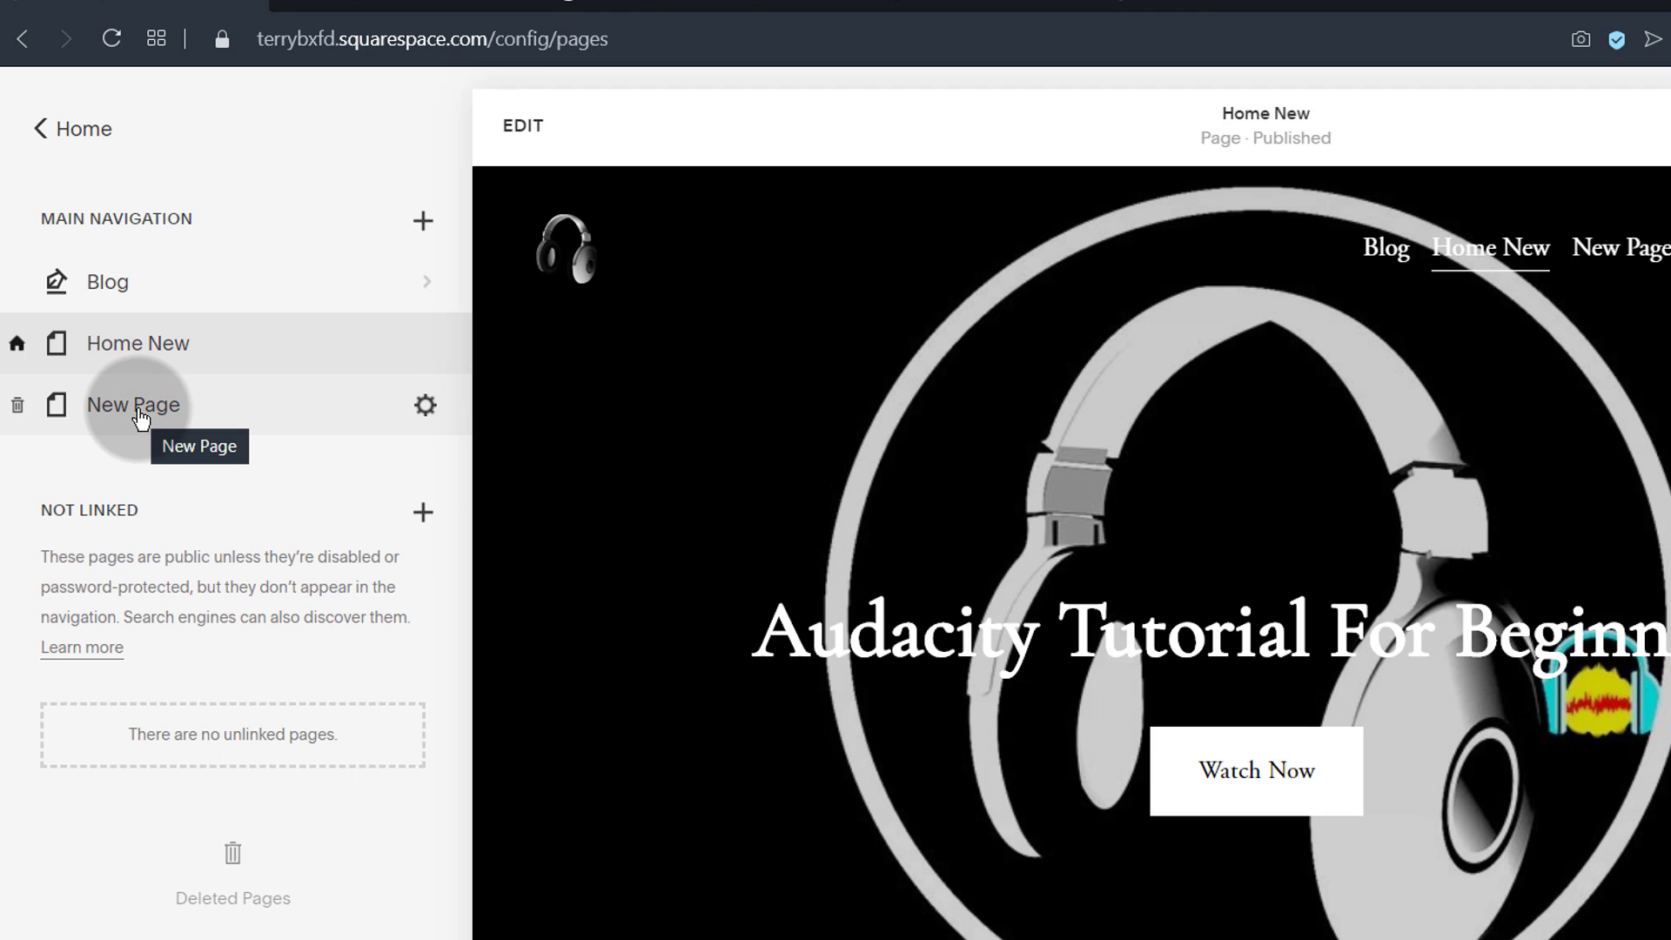
left_click(139, 416)
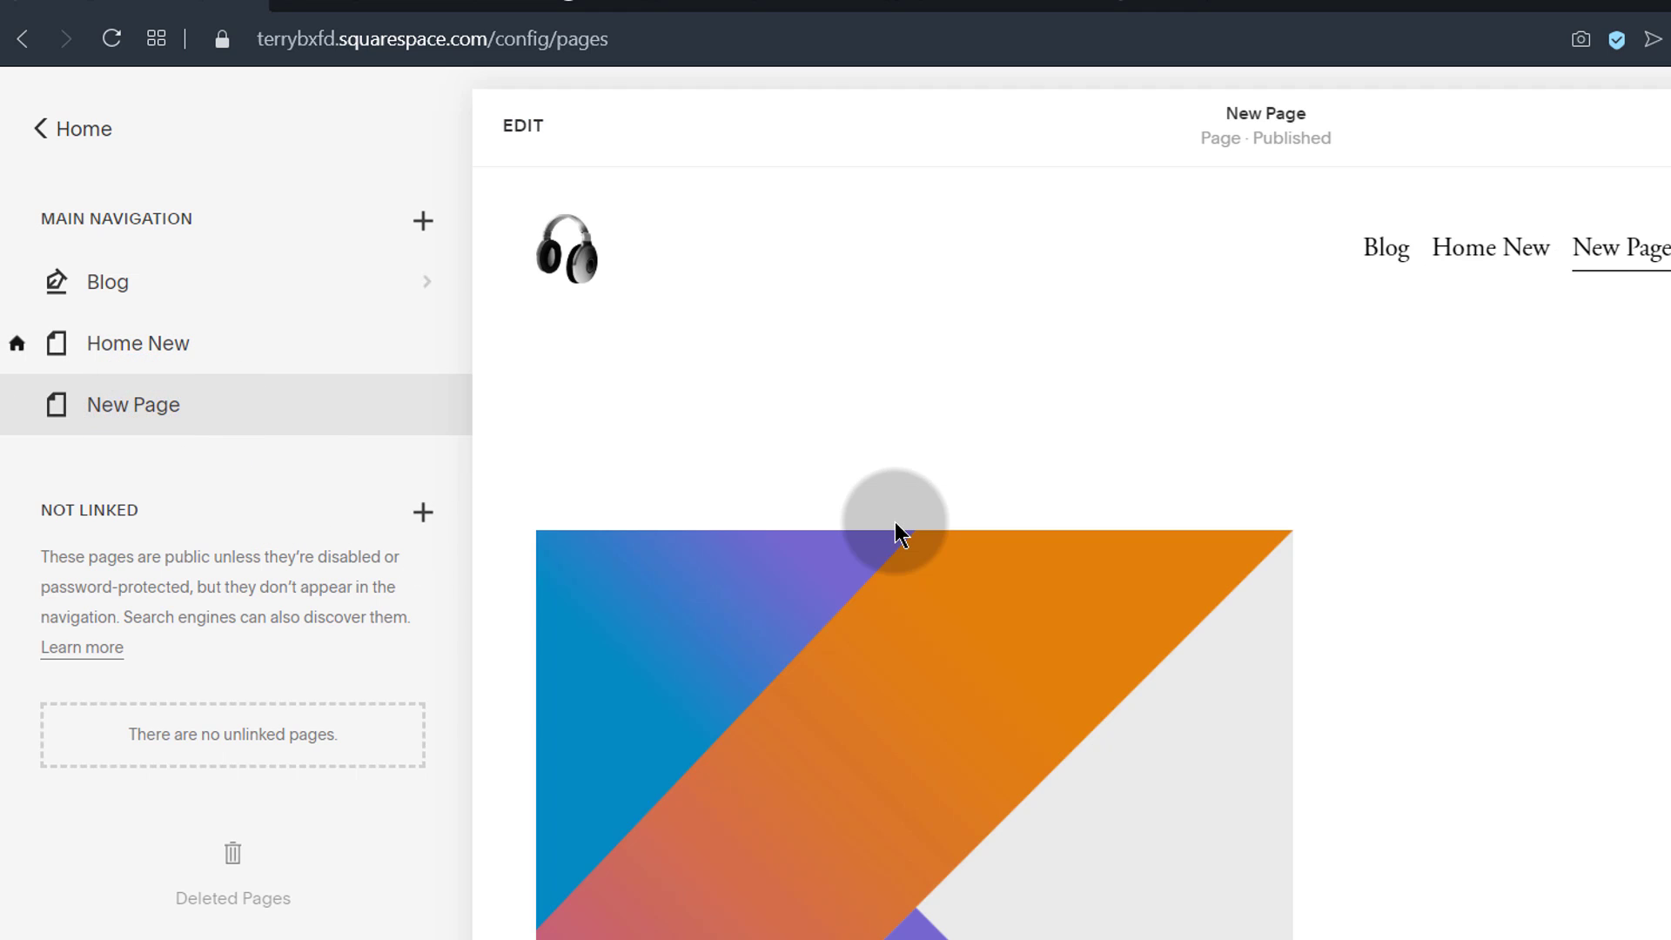
scroll(892, 601, "down", 5)
scroll(812, 723, "up", 8)
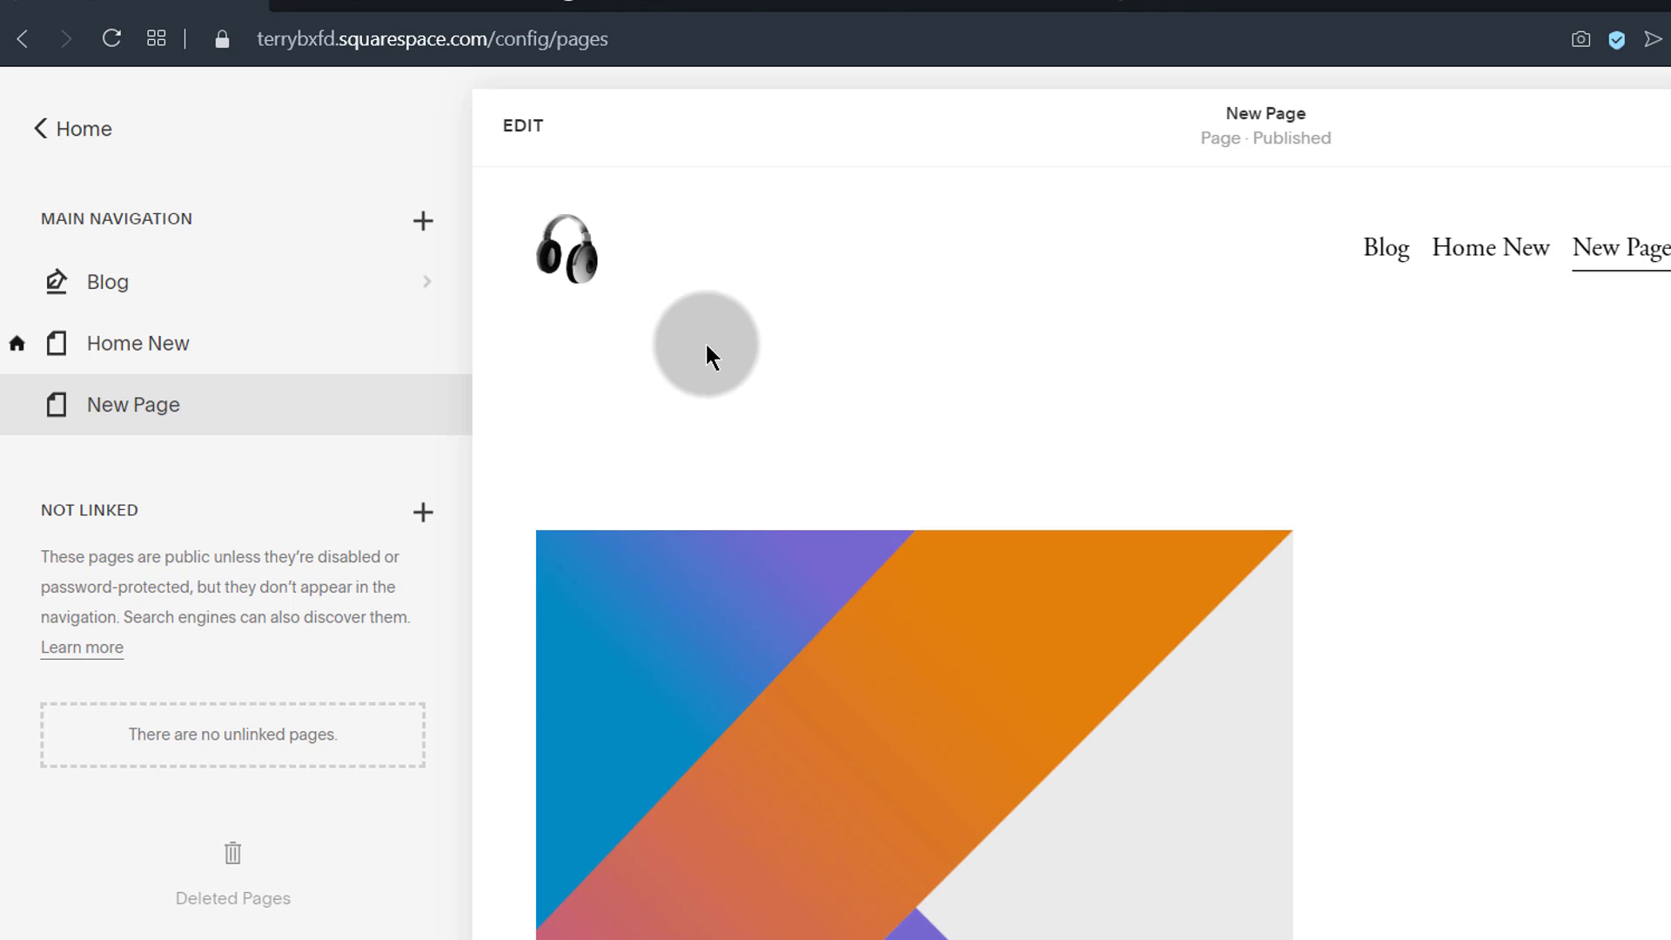
Step: Insert a Summary Grid block under the Kotlin image on New Page, sourced from the Blog page
left_click(522, 129)
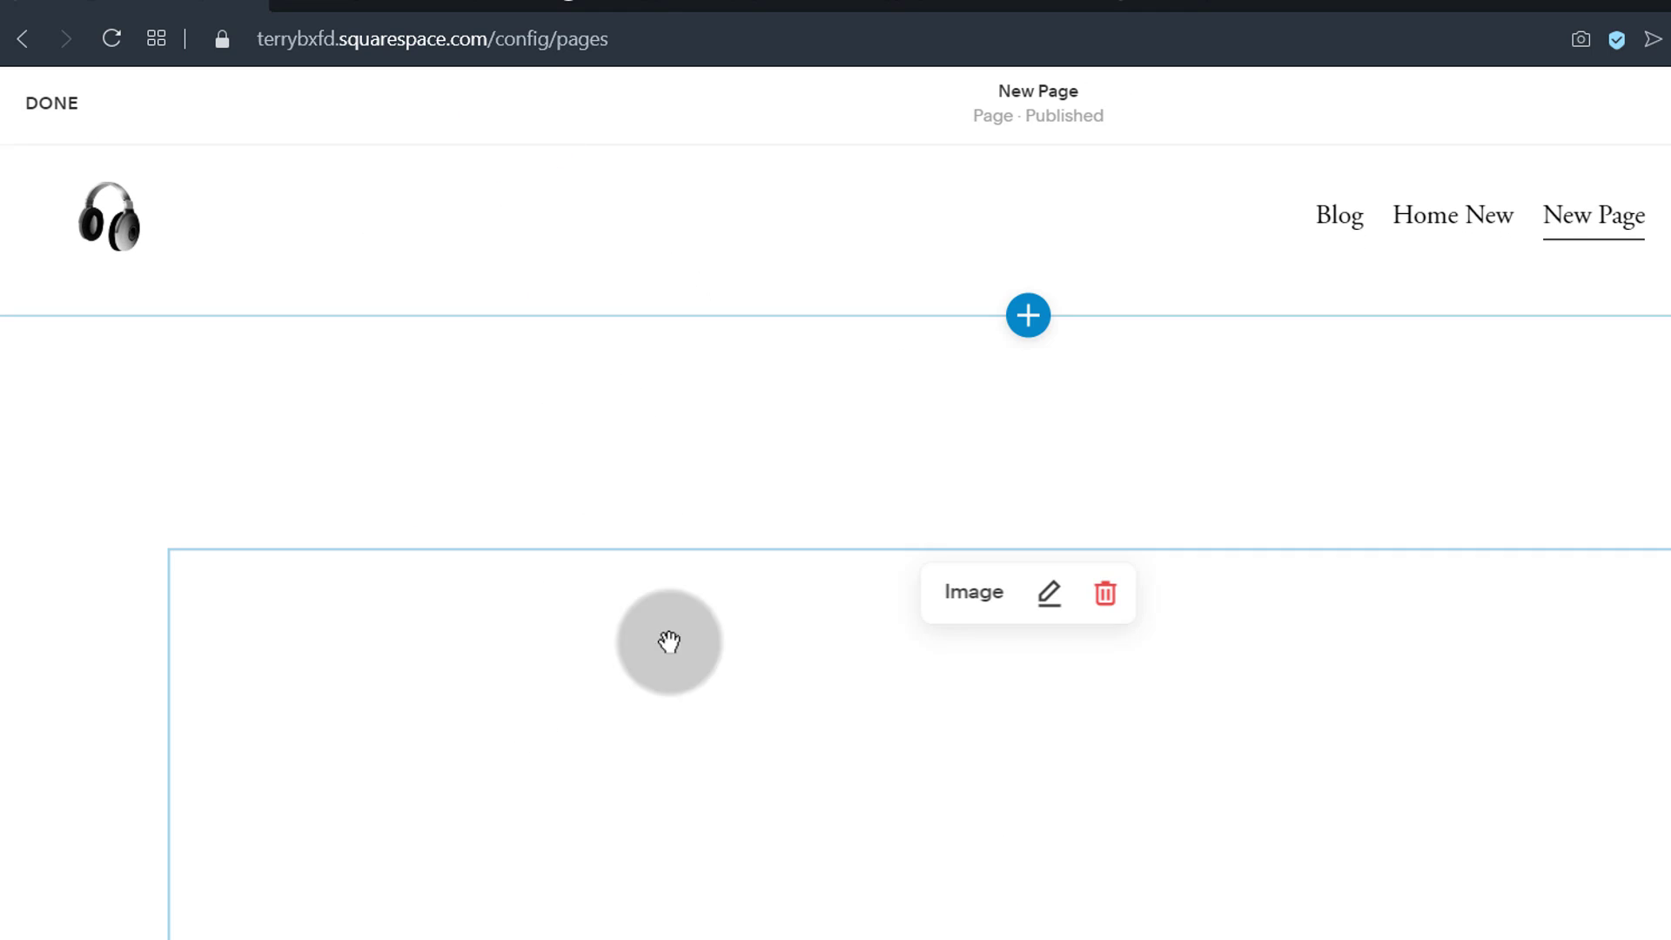
scroll(531, 744, "down", 7)
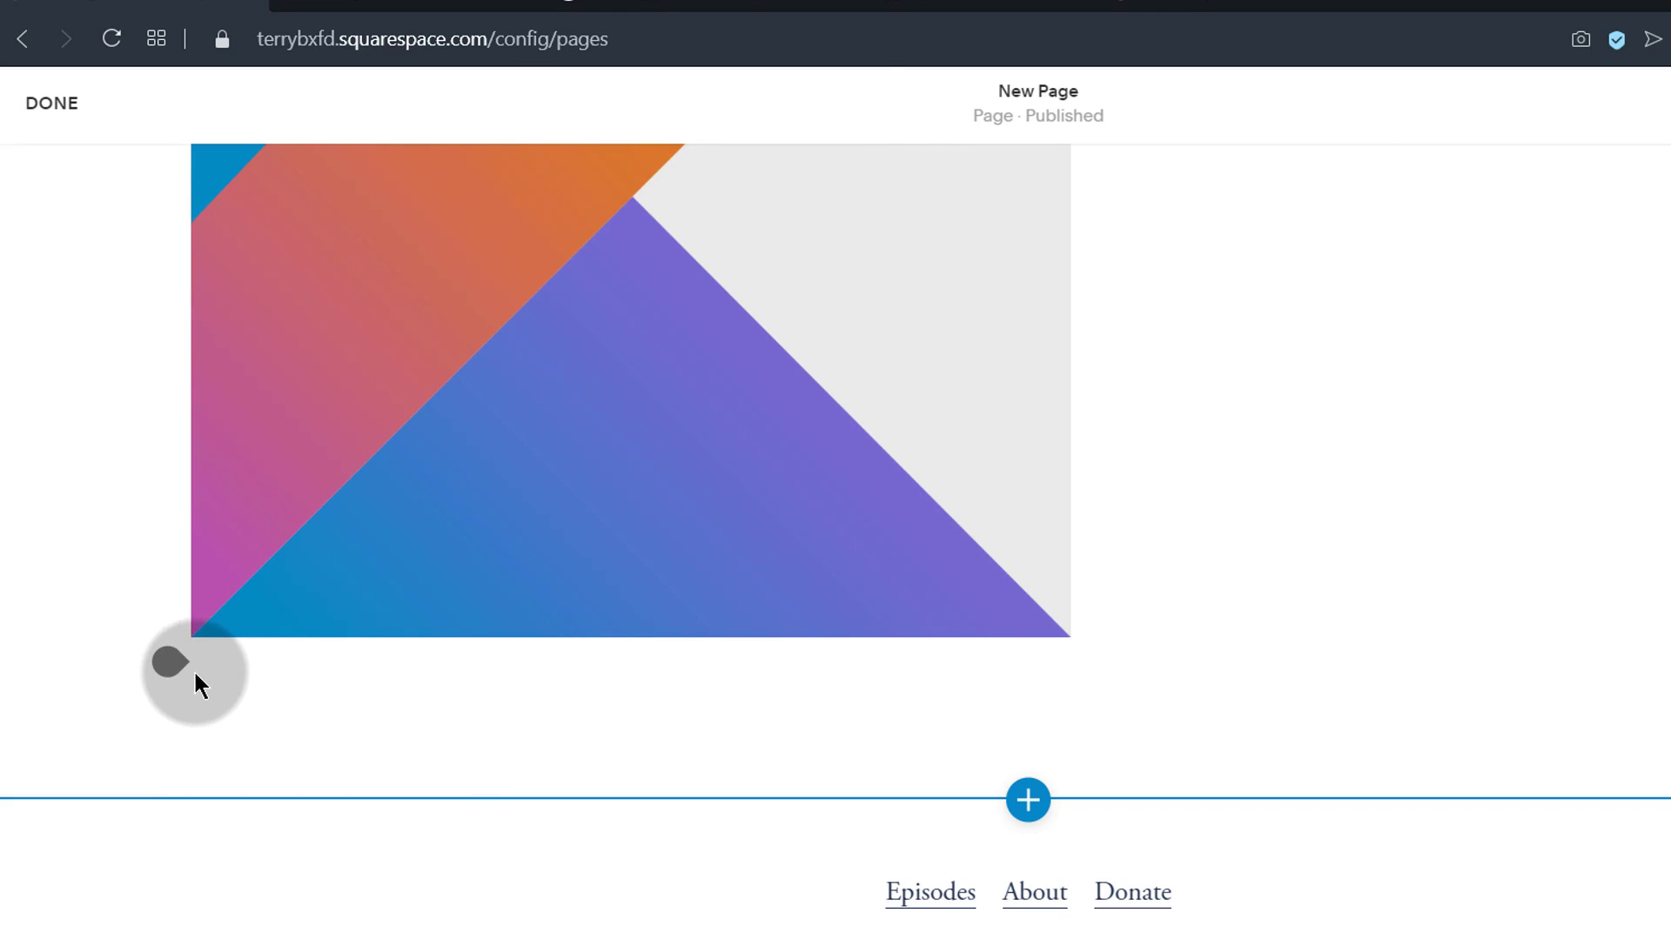
left_click(171, 661)
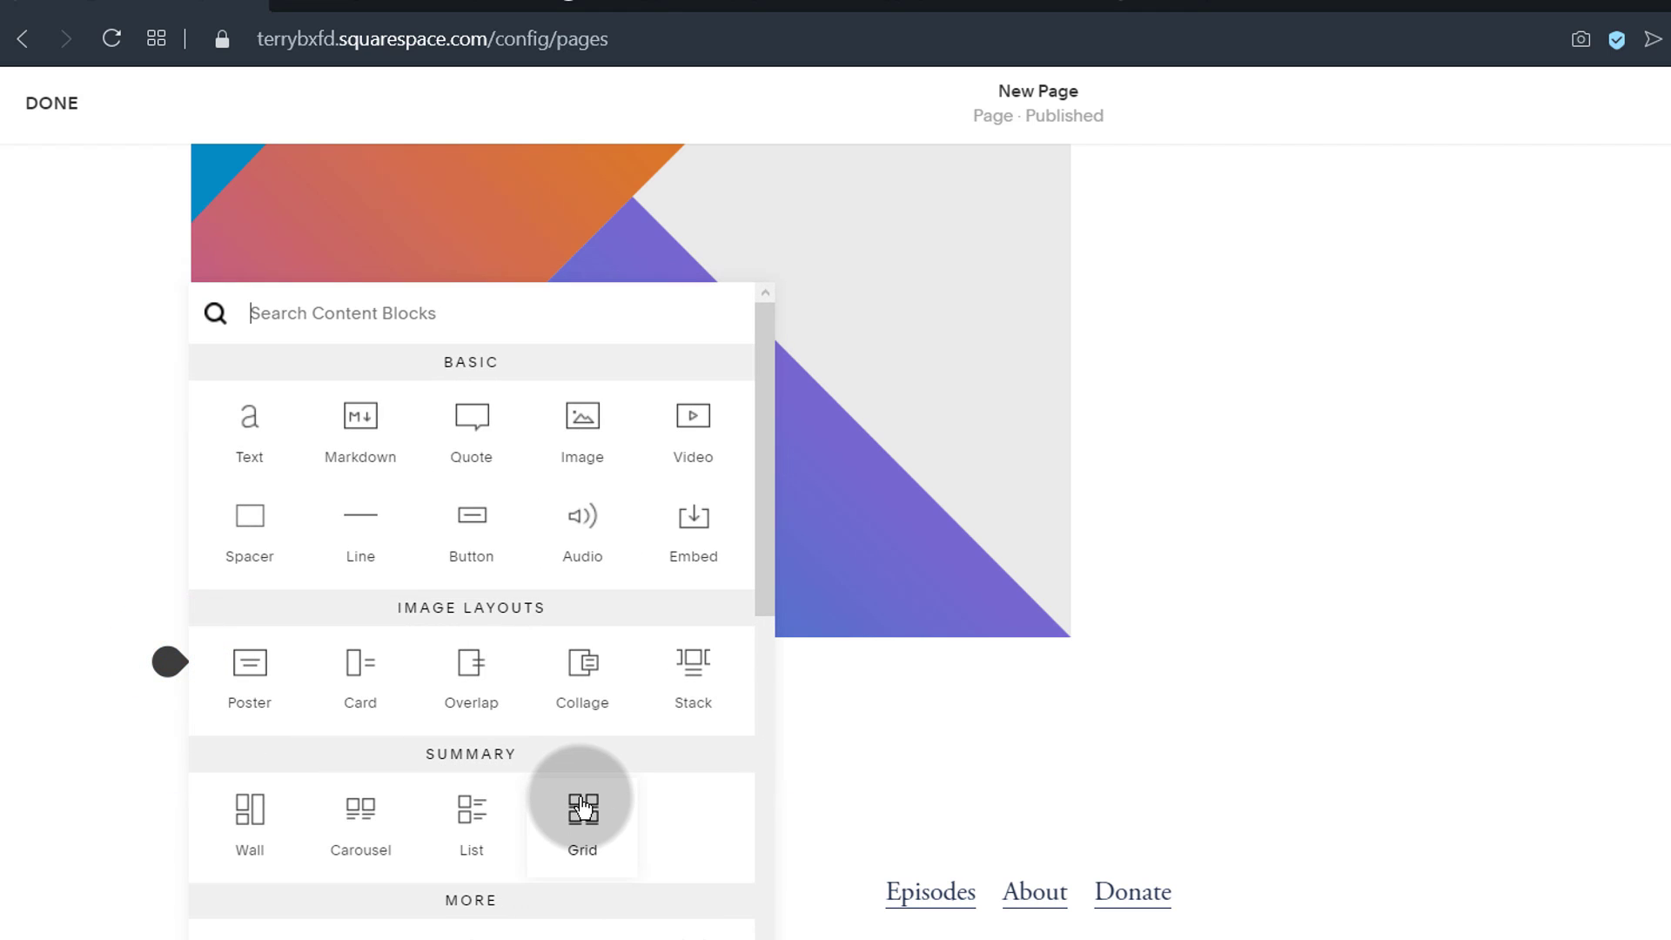
left_click(362, 809)
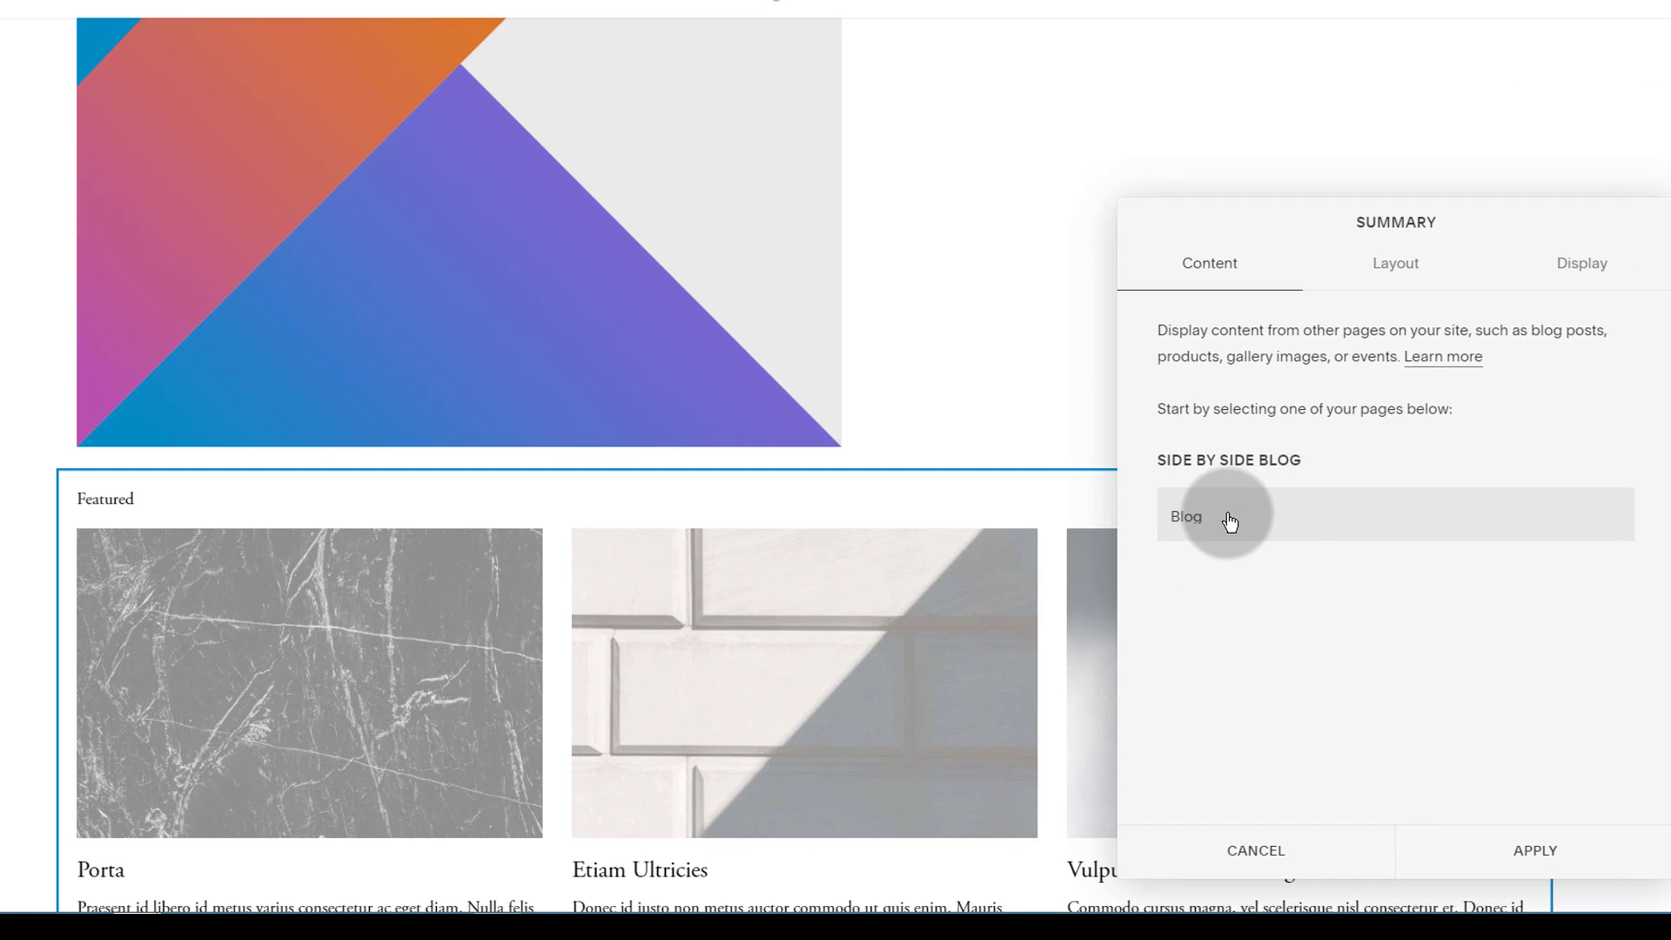
left_click(1286, 522)
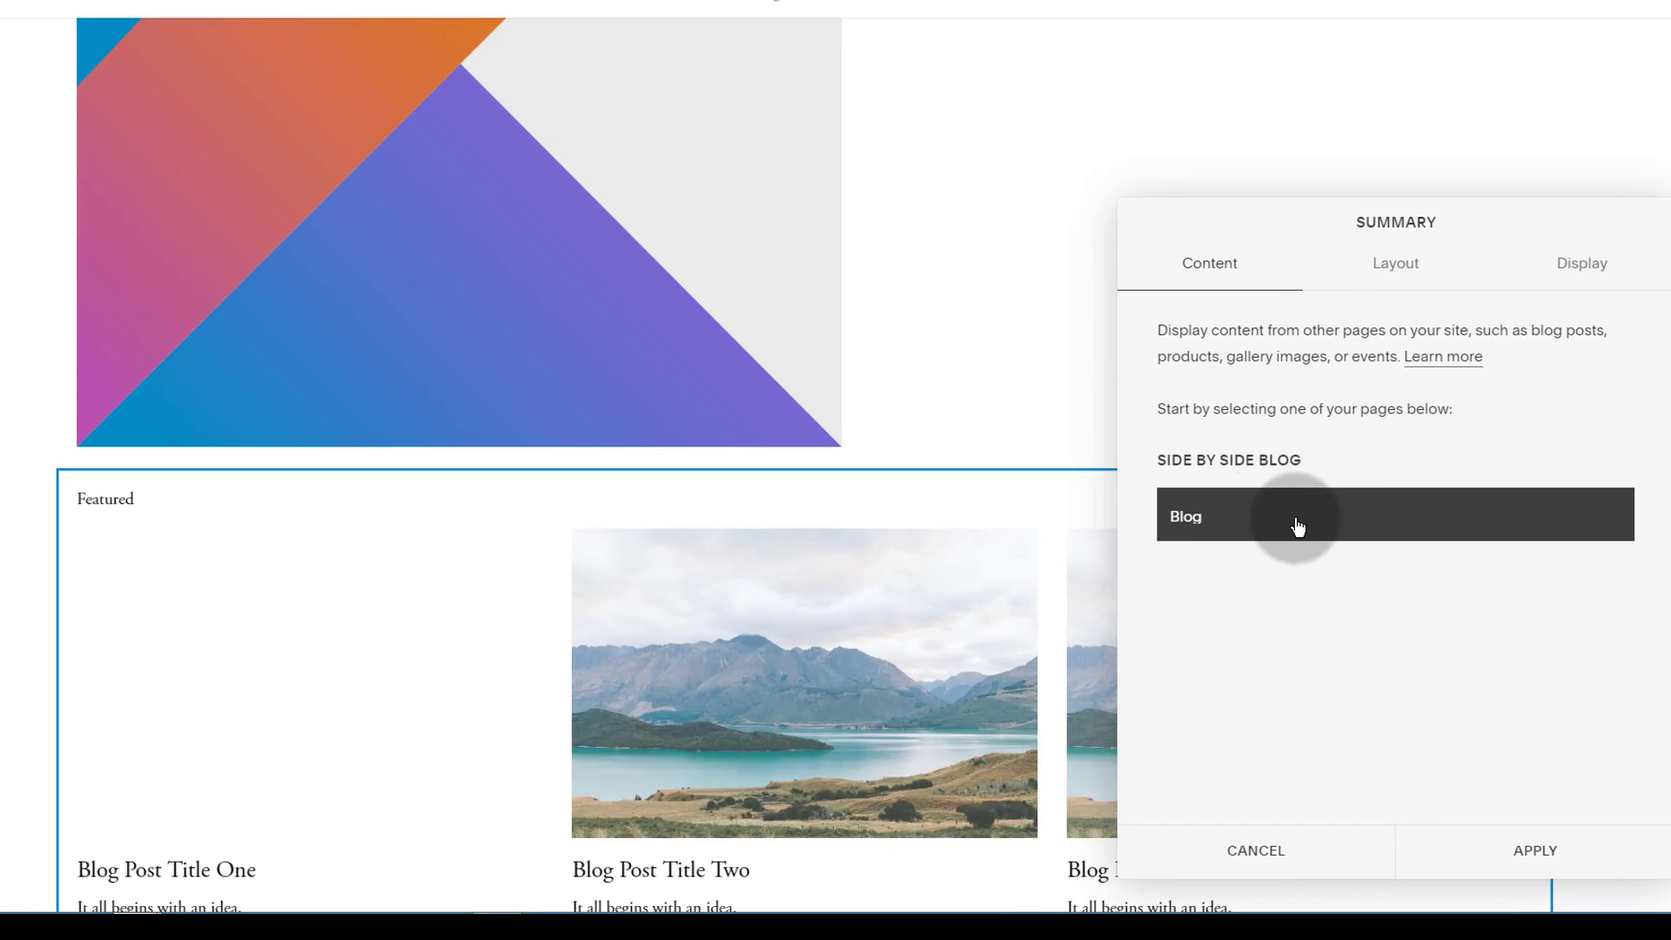